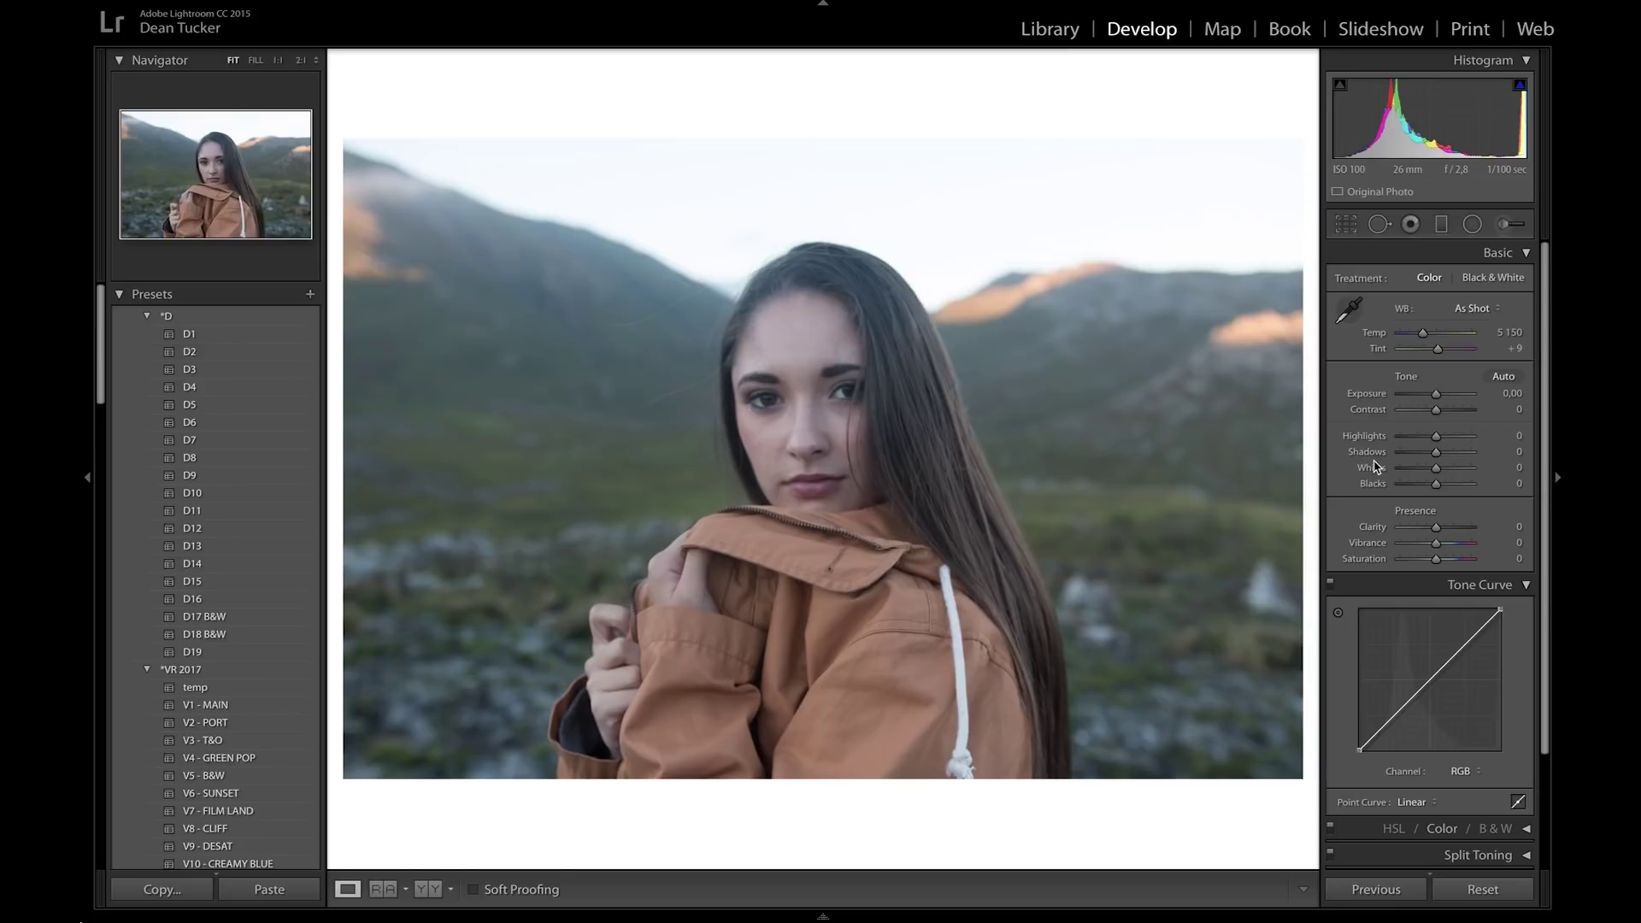
Set the basic tones: highlights −31, shadows +40, whites −31, blacks +31, contrast +28 and clarity +9.
scroll(1374, 466, "down", 2)
scroll(1419, 620, "down", 3)
scroll(1391, 613, "up", 1)
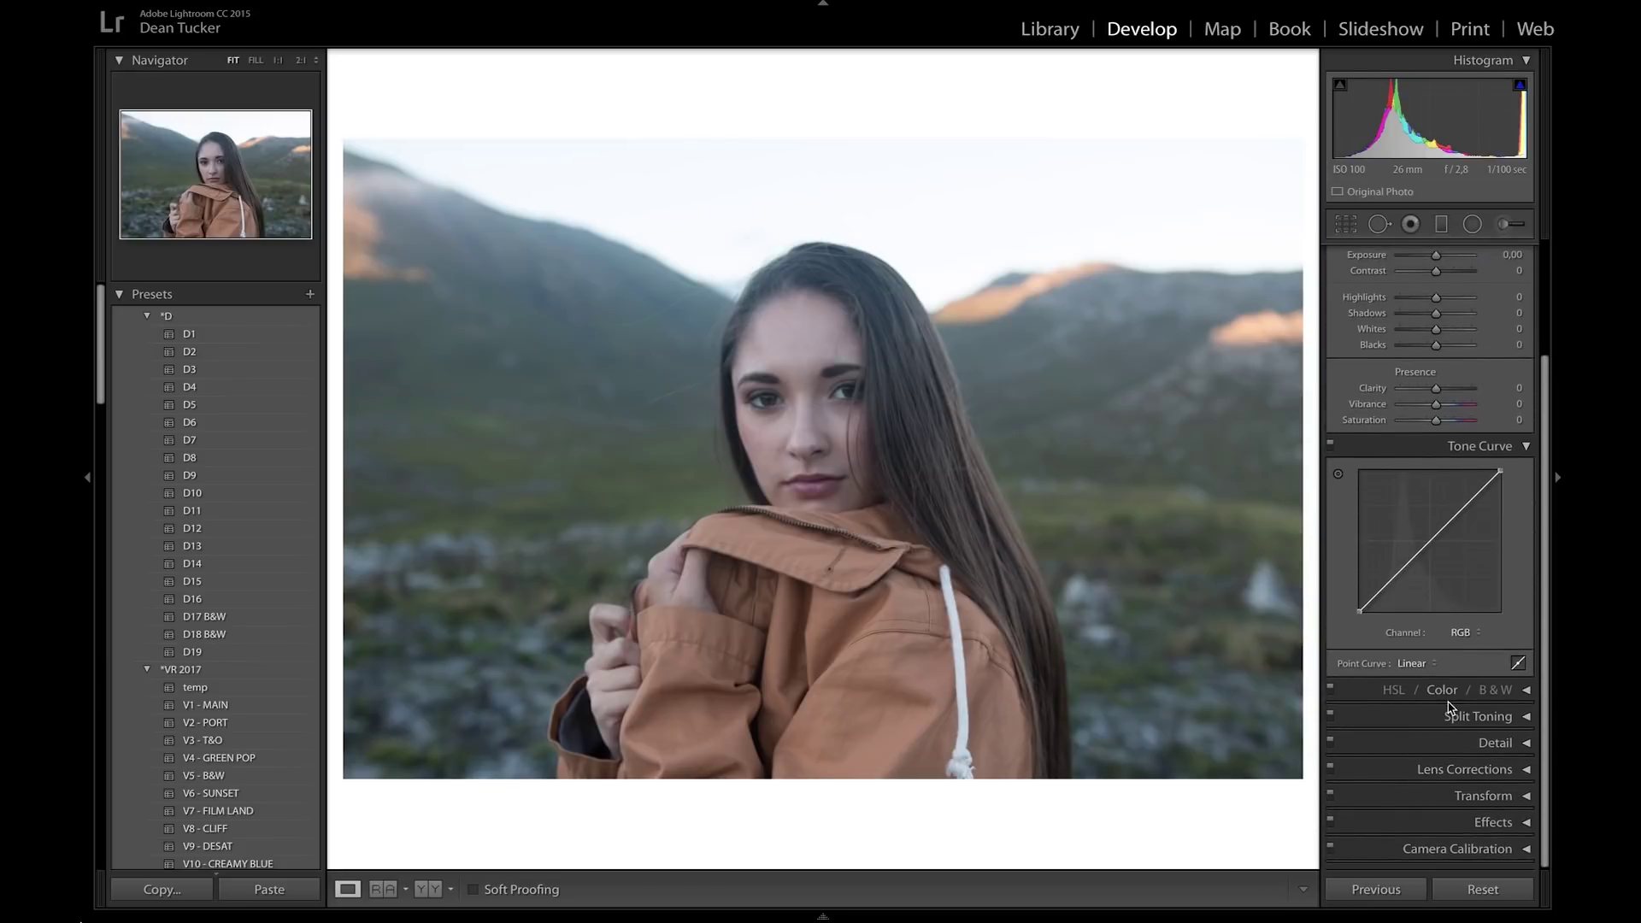
scroll(1452, 650, "up", 3)
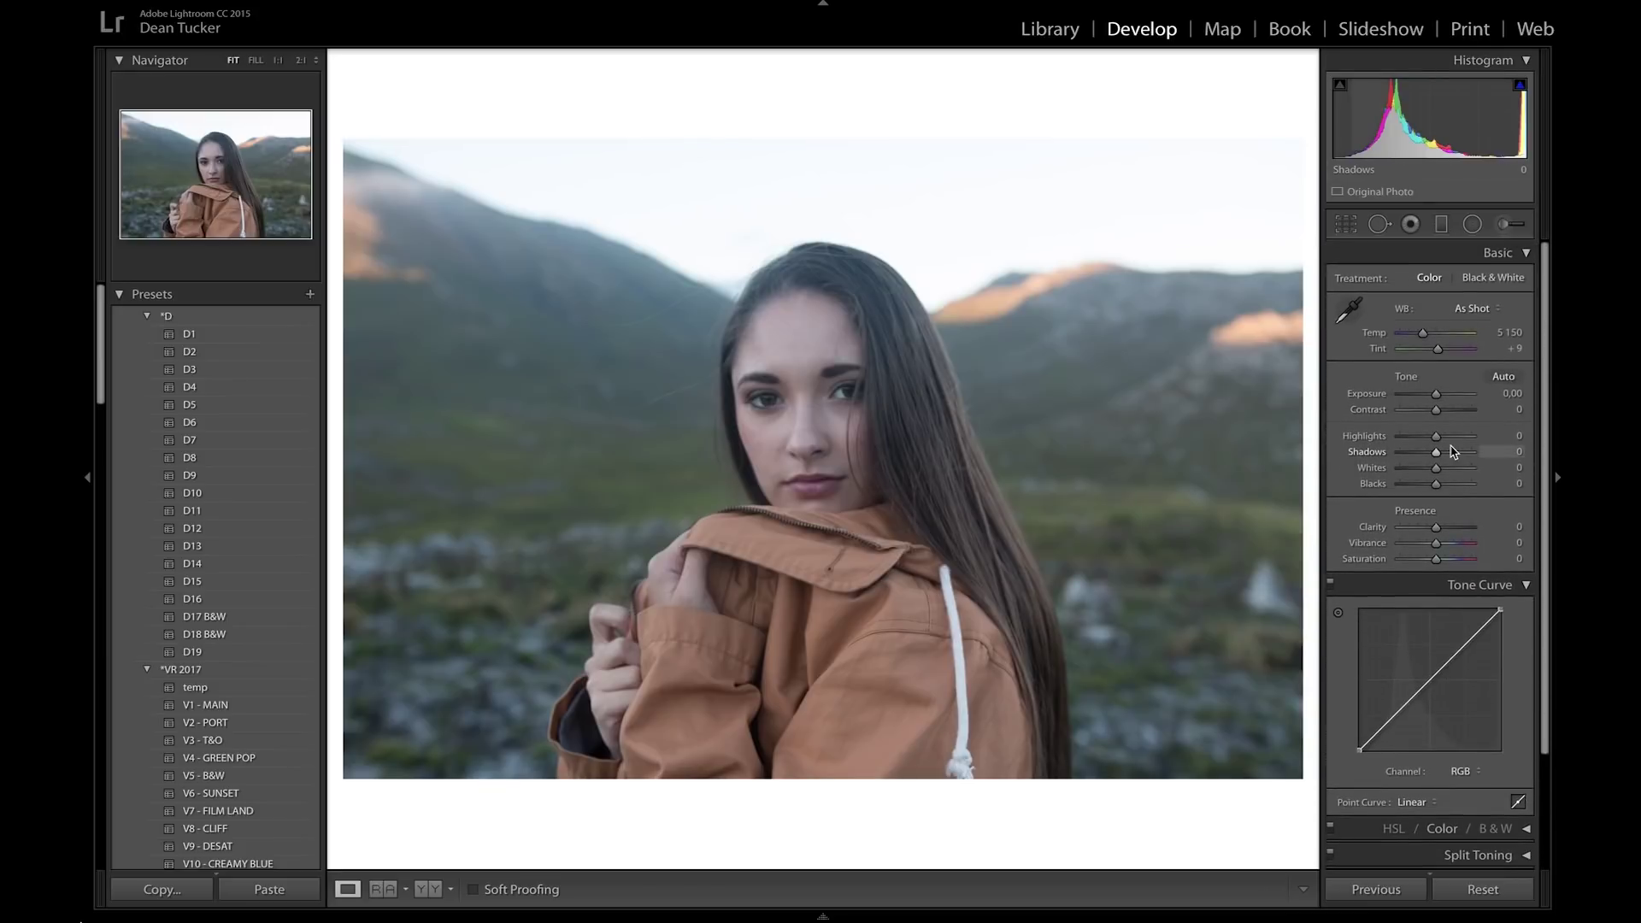
left_click_drag(1436, 436, 1448, 486)
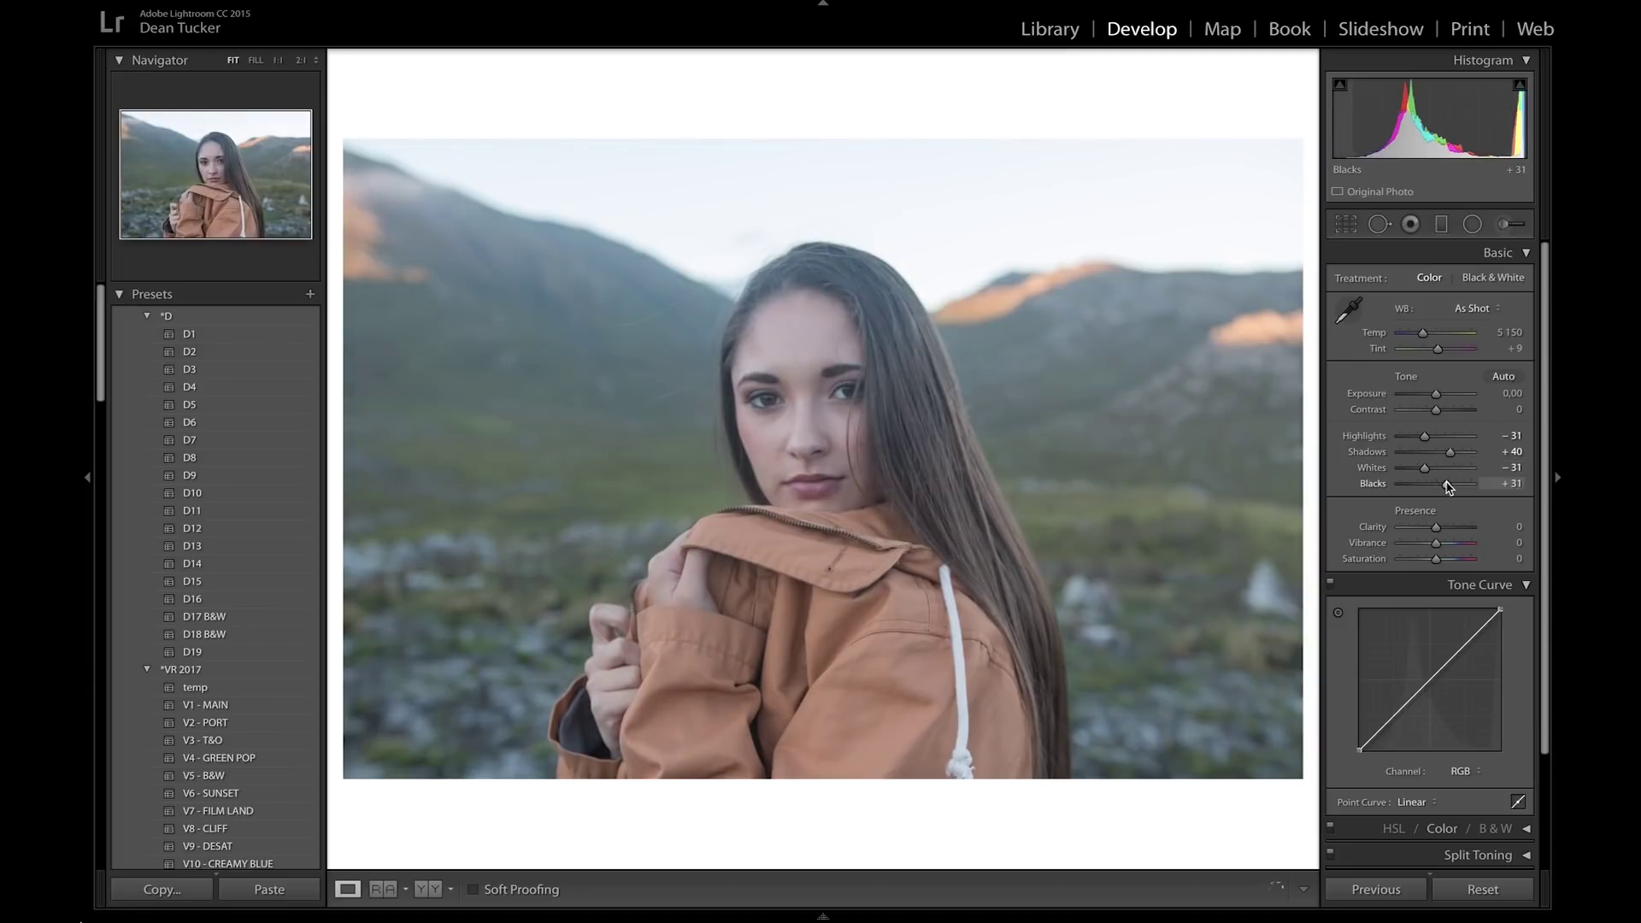
left_click_drag(1436, 411, 1442, 414)
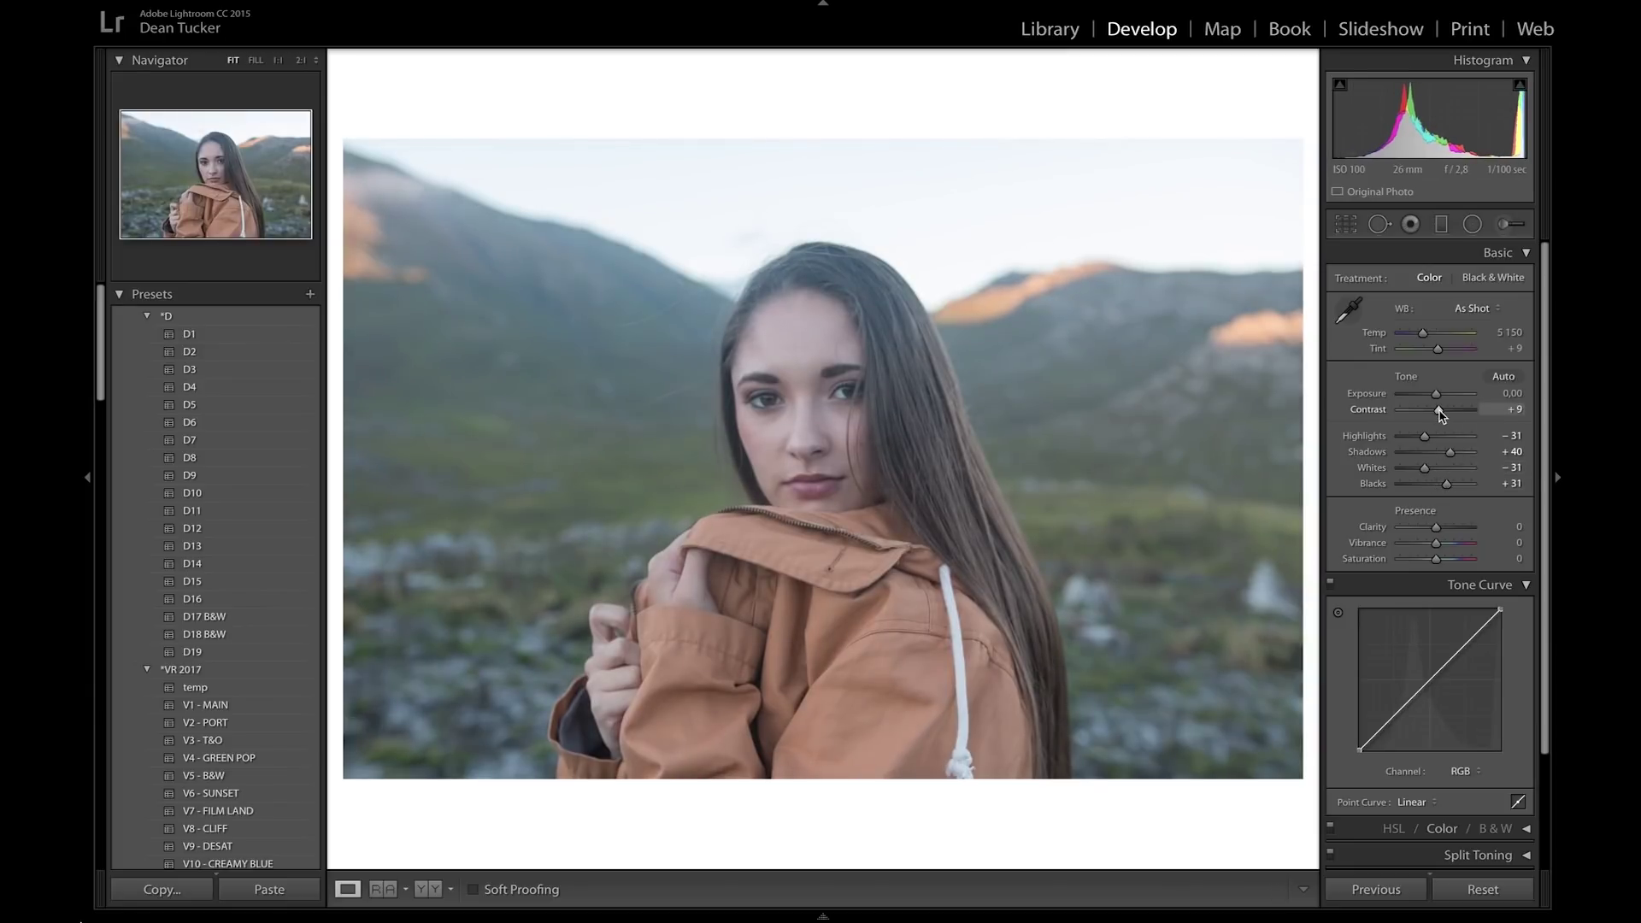
left_click_drag(1437, 527, 1440, 534)
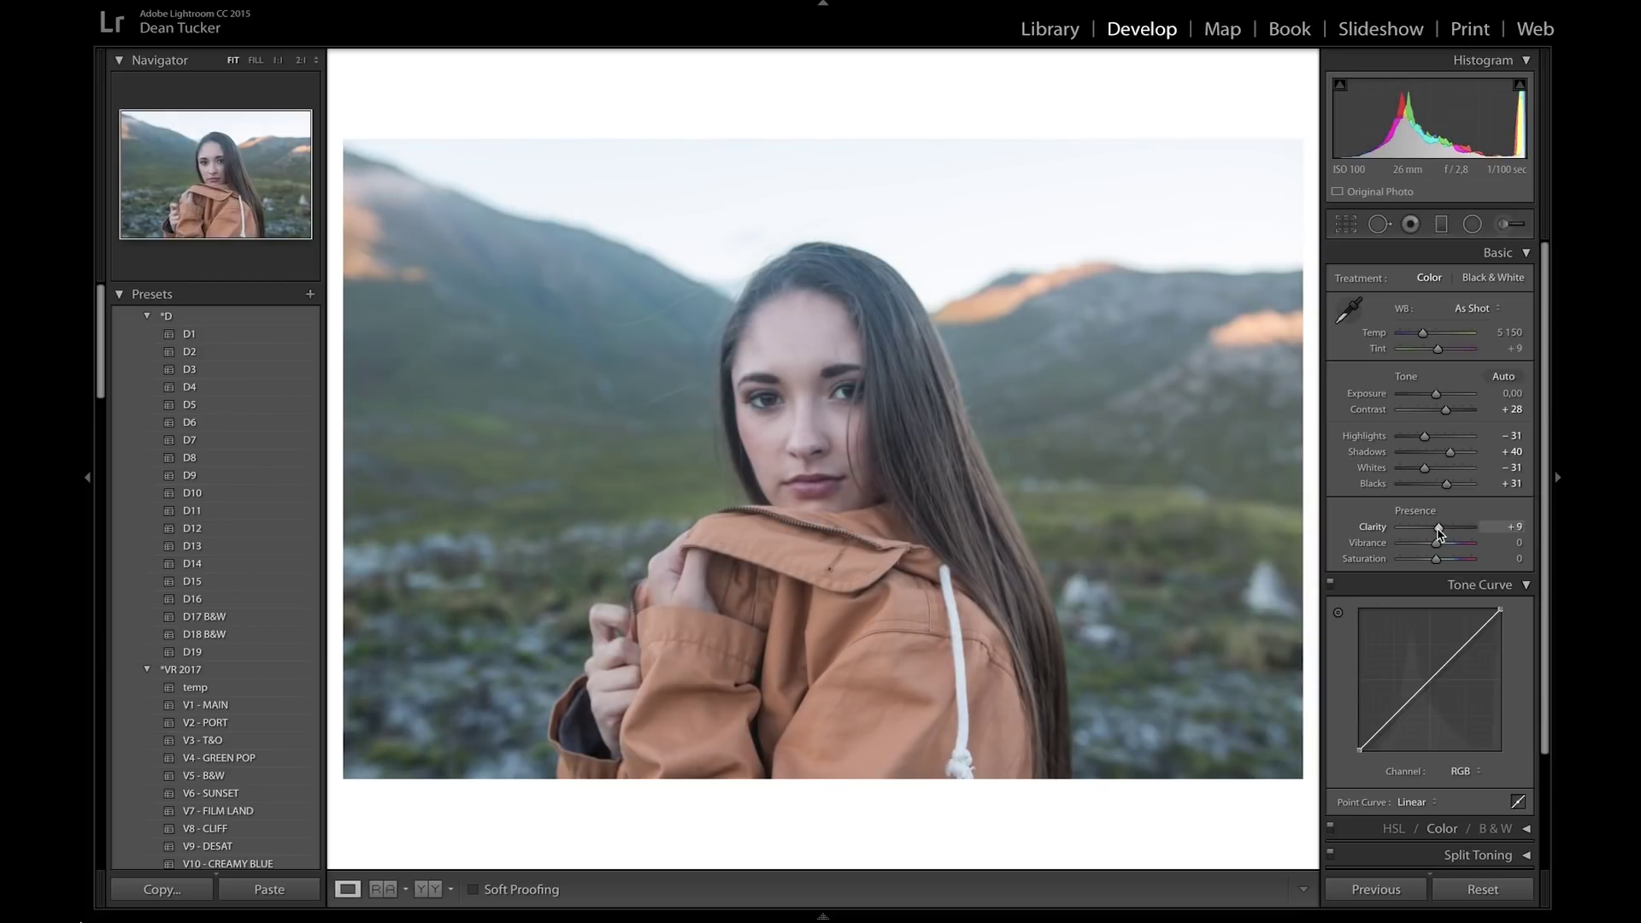
Shape the RGB tone curve into a gentle S through an anchored midpoint, with the black point lifted to about 10%.
scroll(1438, 532, "down", 3)
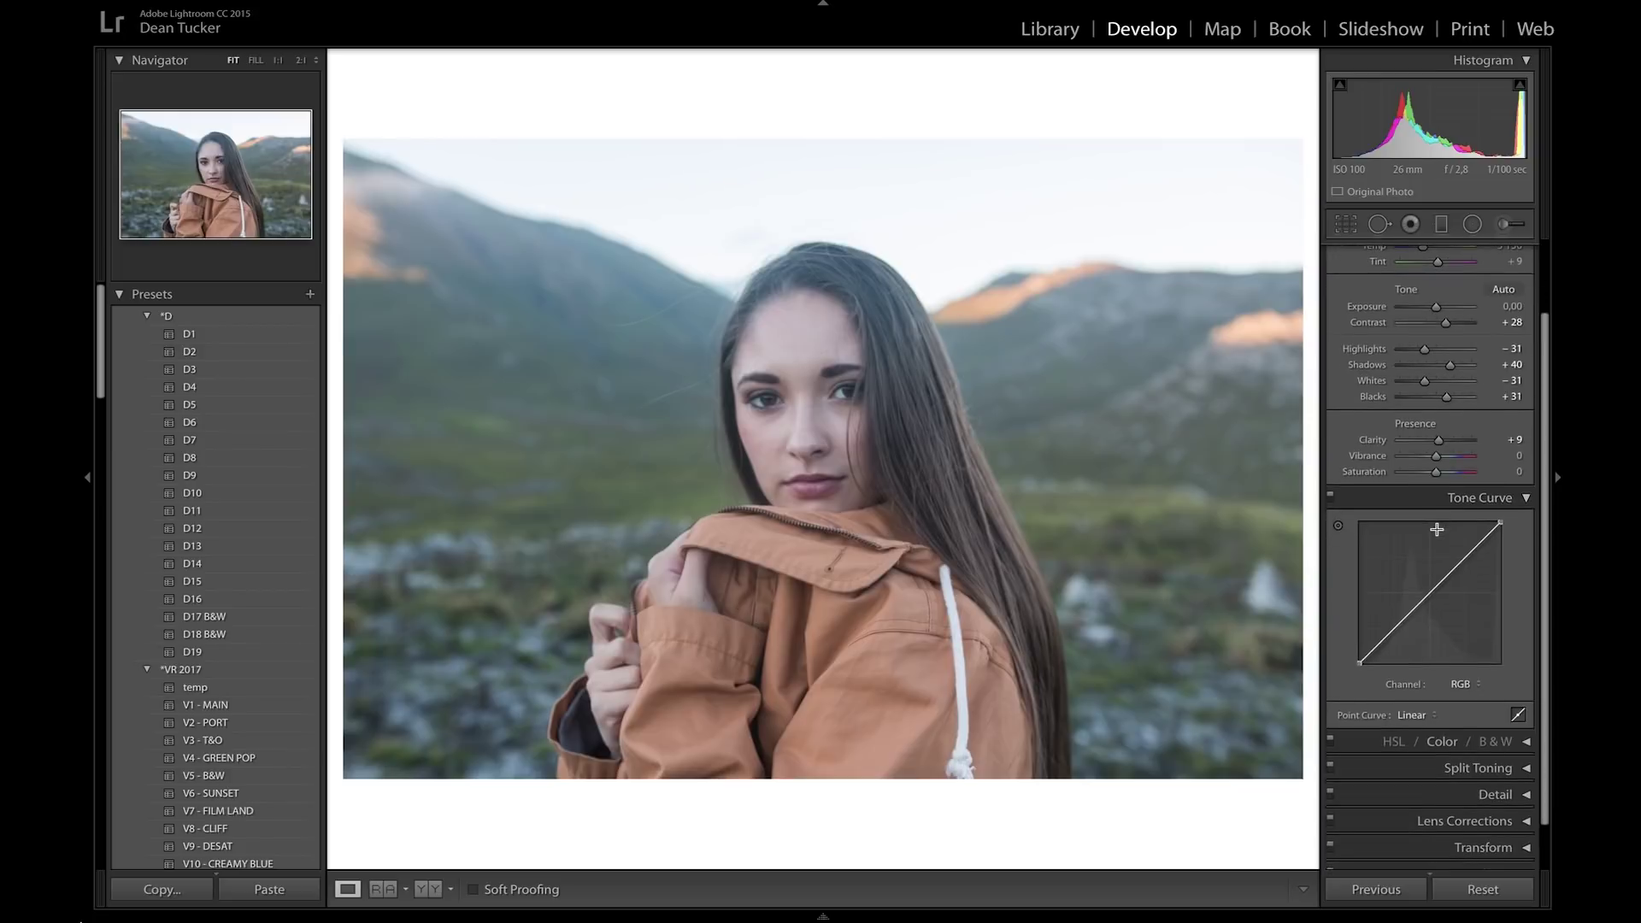
left_click(1430, 595)
left_click_drag(1394, 637, 1396, 633)
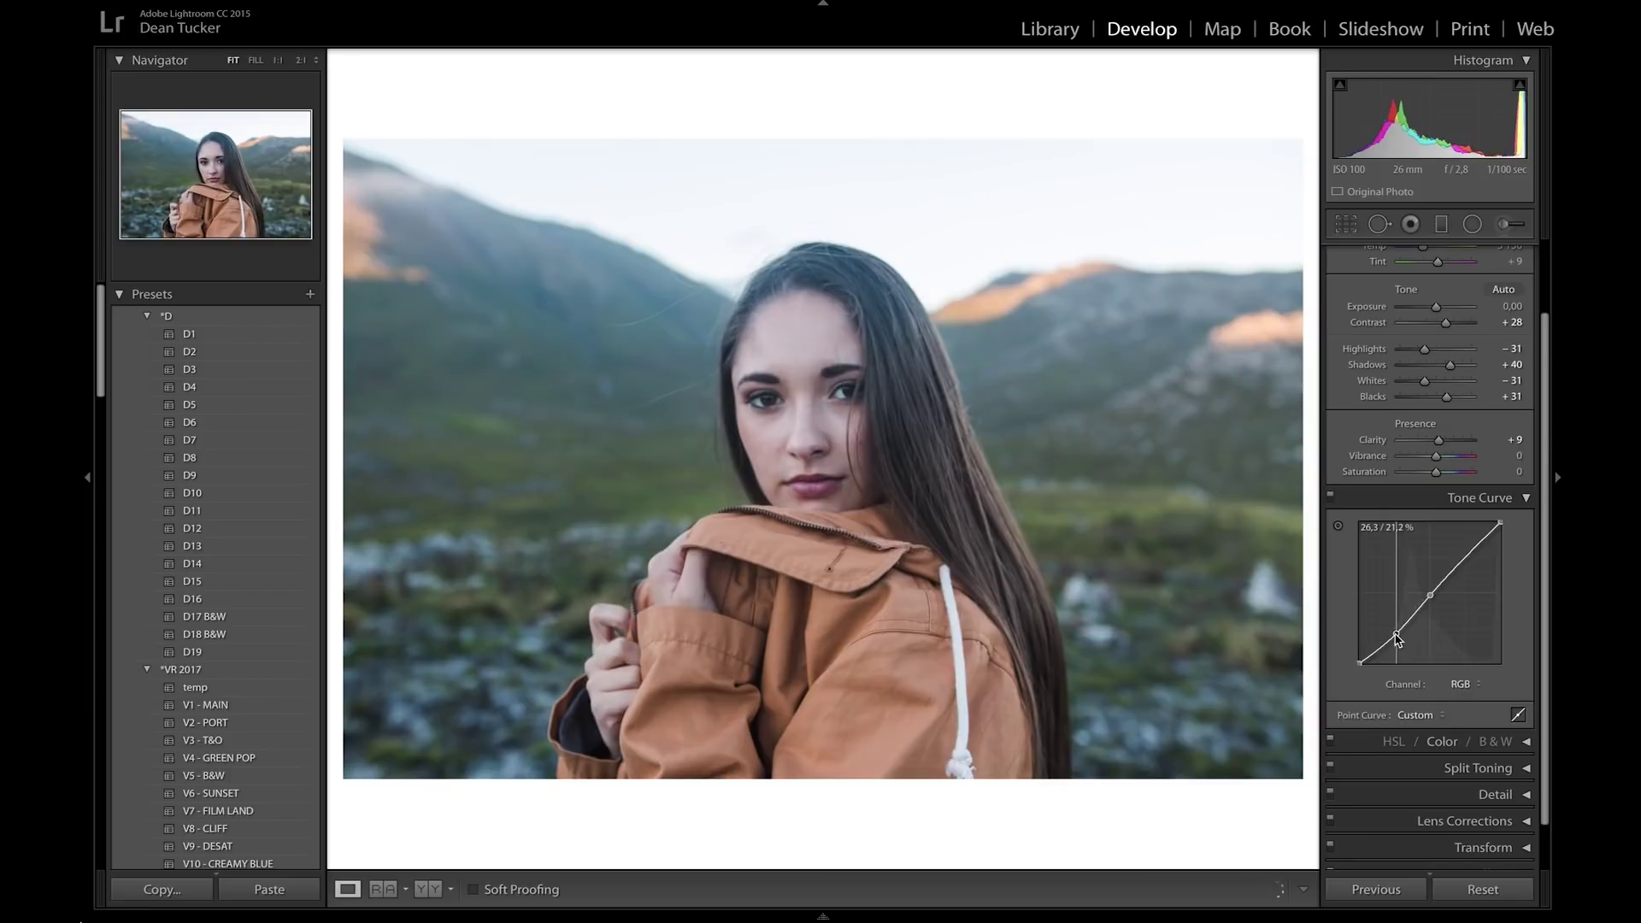
left_click_drag(1464, 557, 1462, 553)
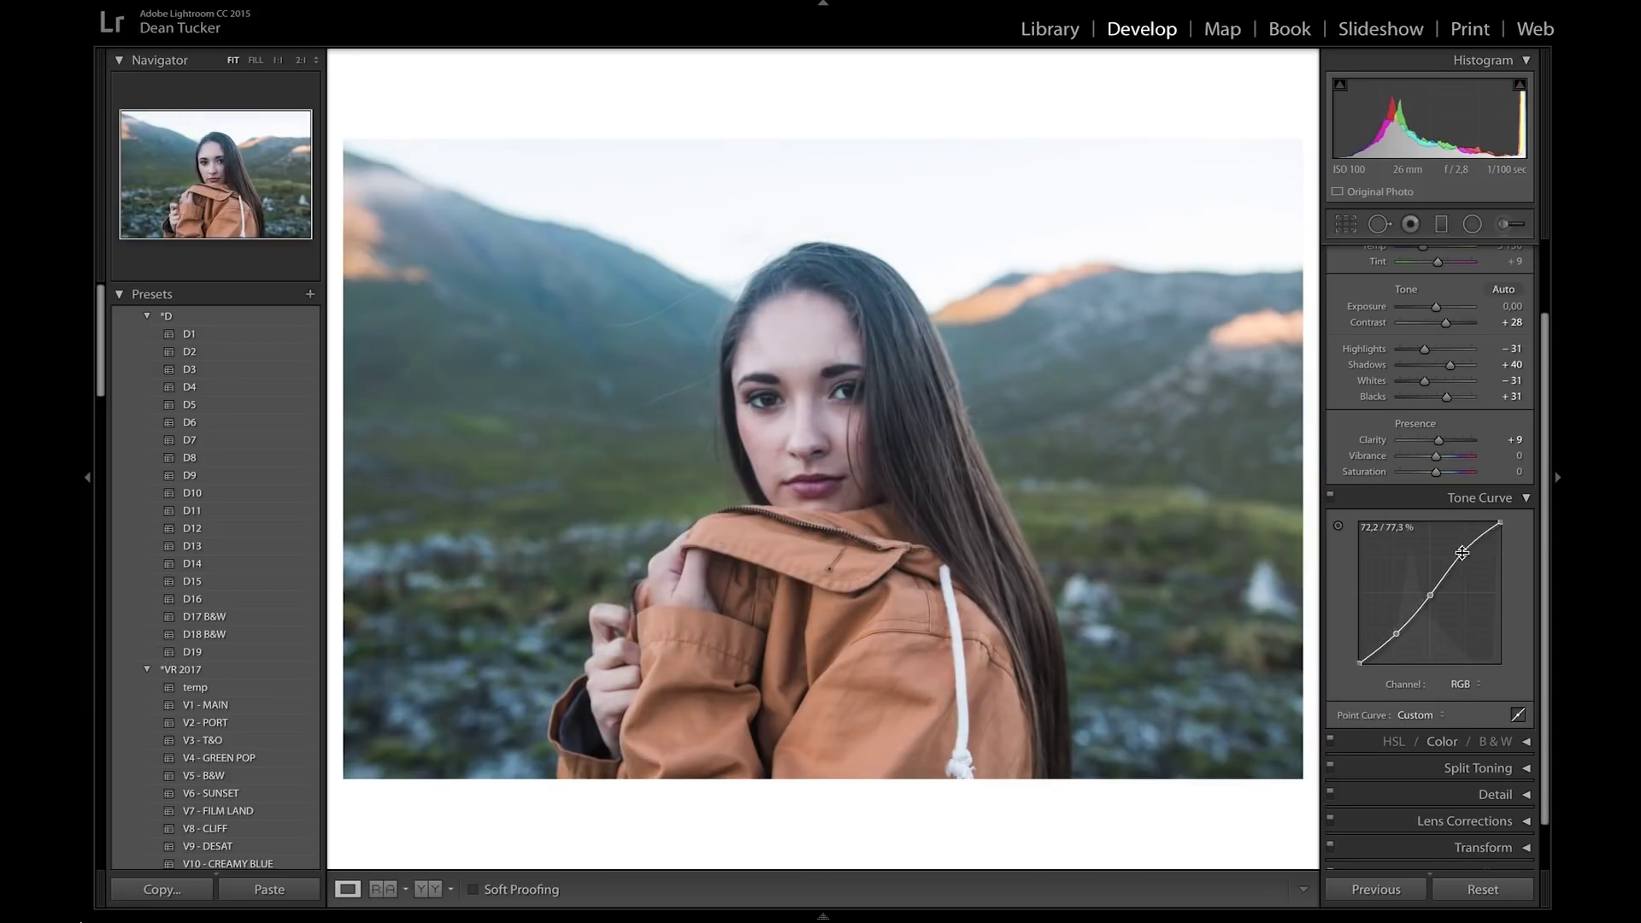
left_click_drag(1361, 663, 1358, 656)
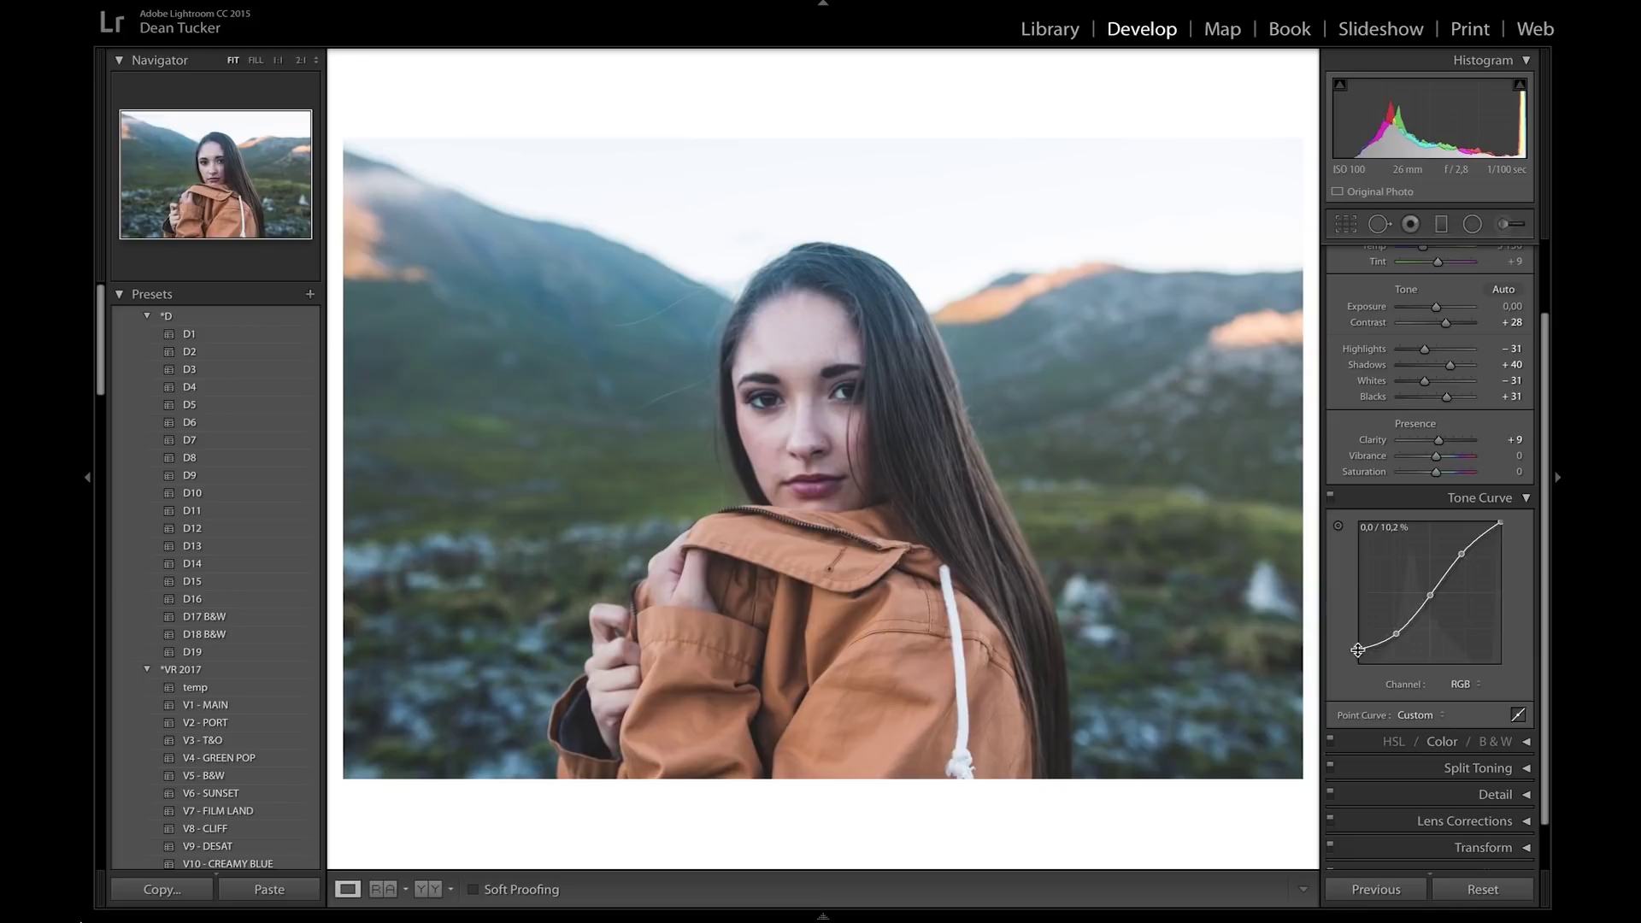
left_click_drag(1360, 649, 1362, 610)
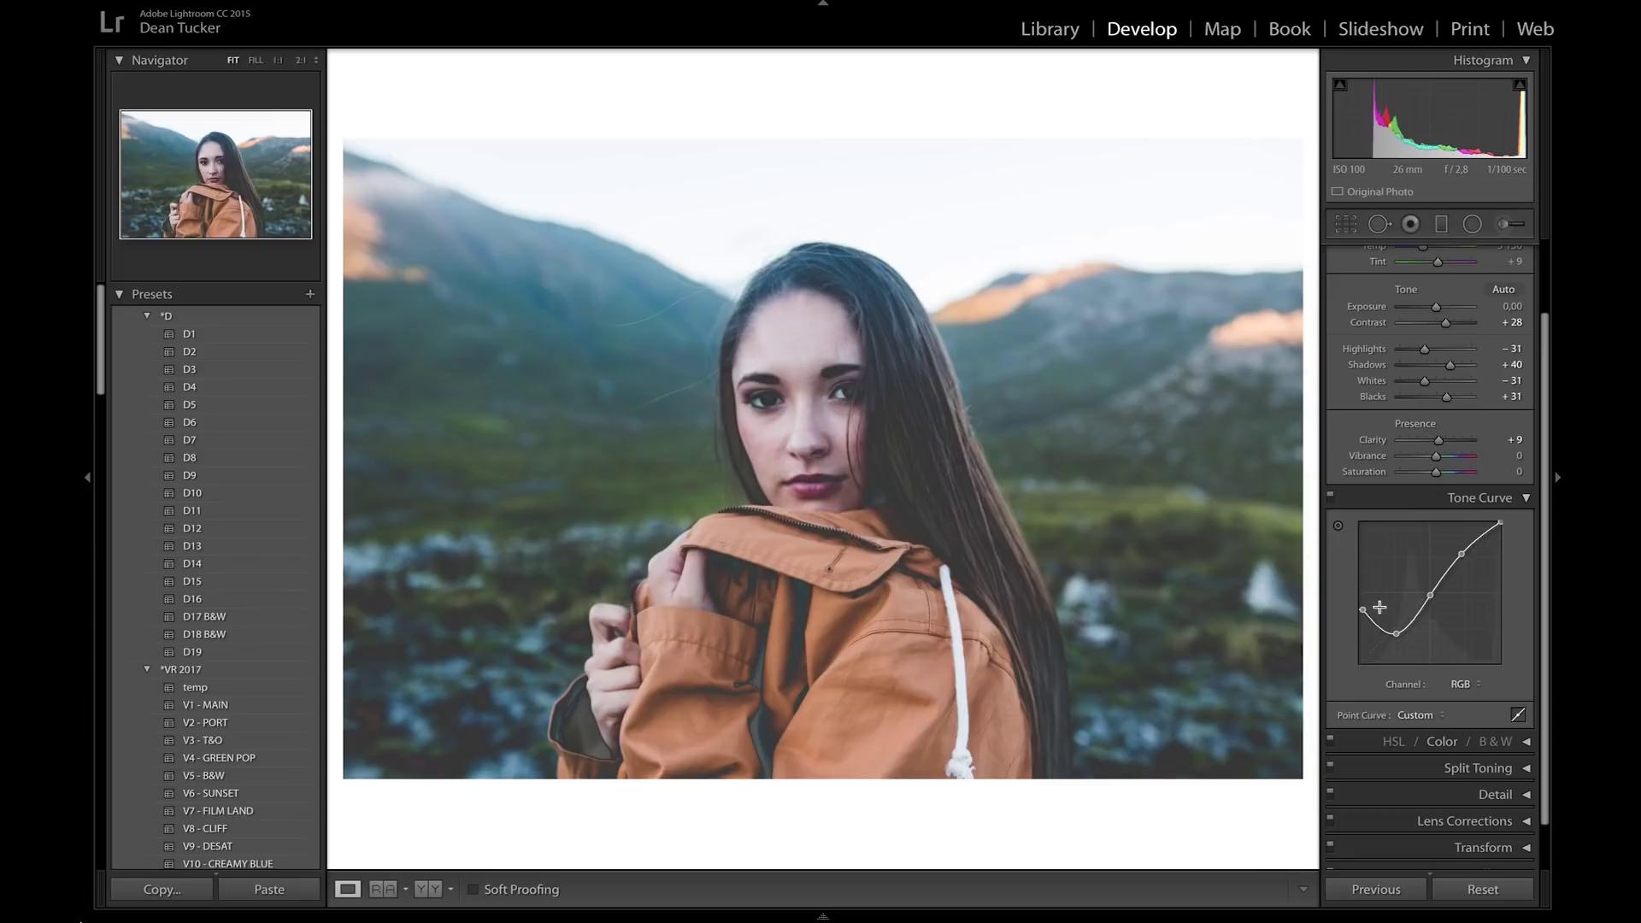
left_click_drag(1363, 610, 1359, 649)
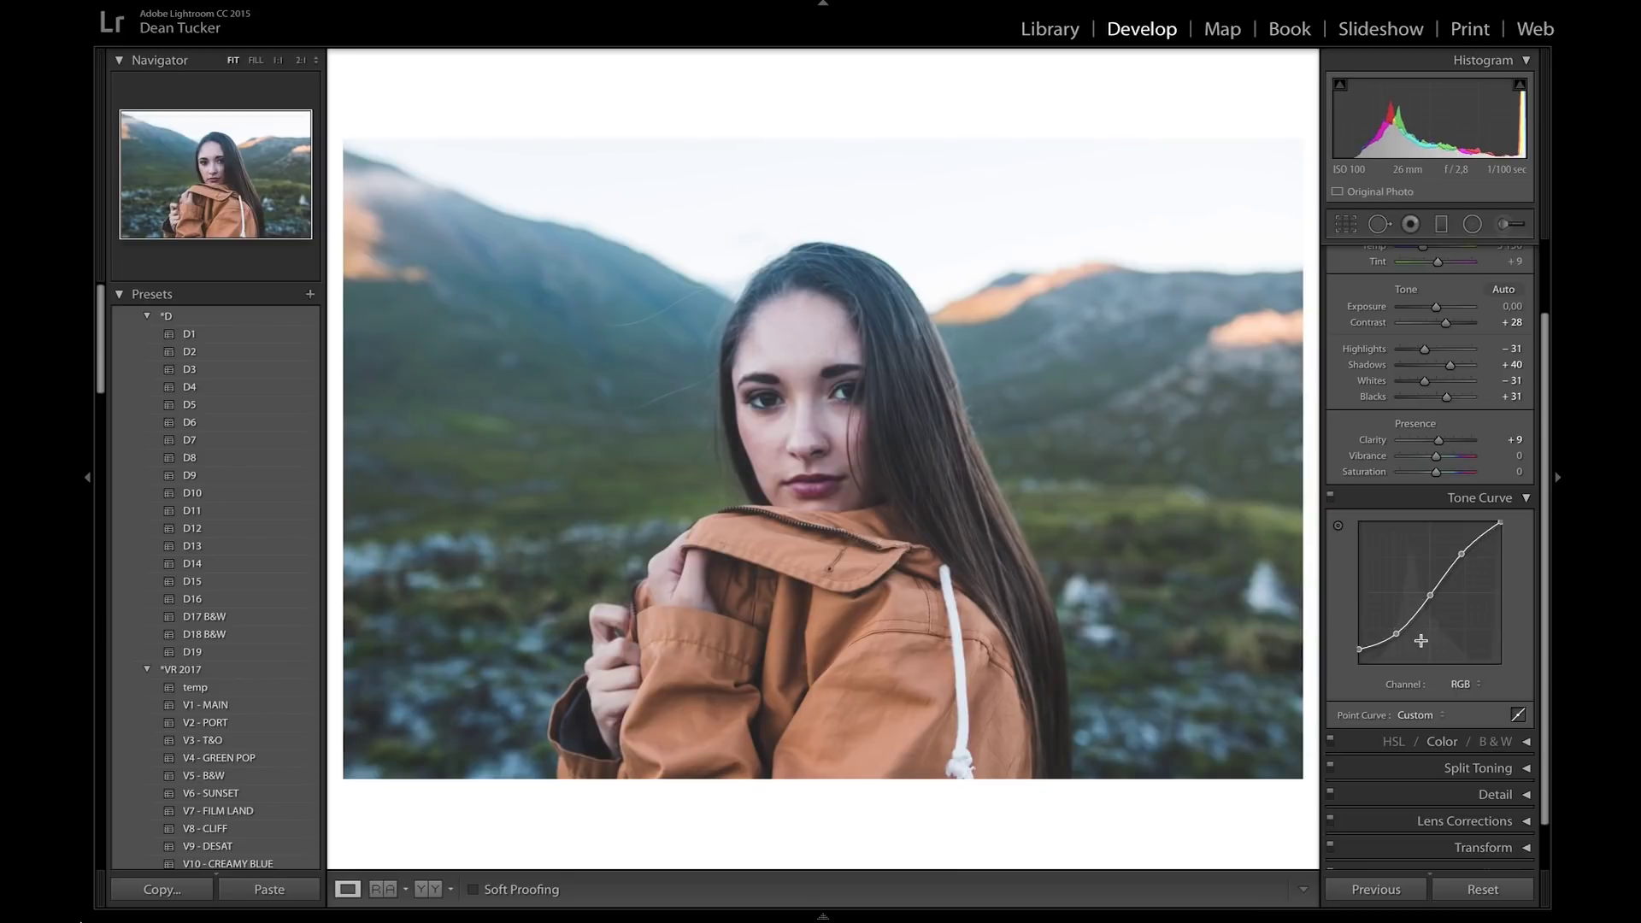
Switch the tone curve to the Red channel and anchor its midpoint.
left_click(1464, 688)
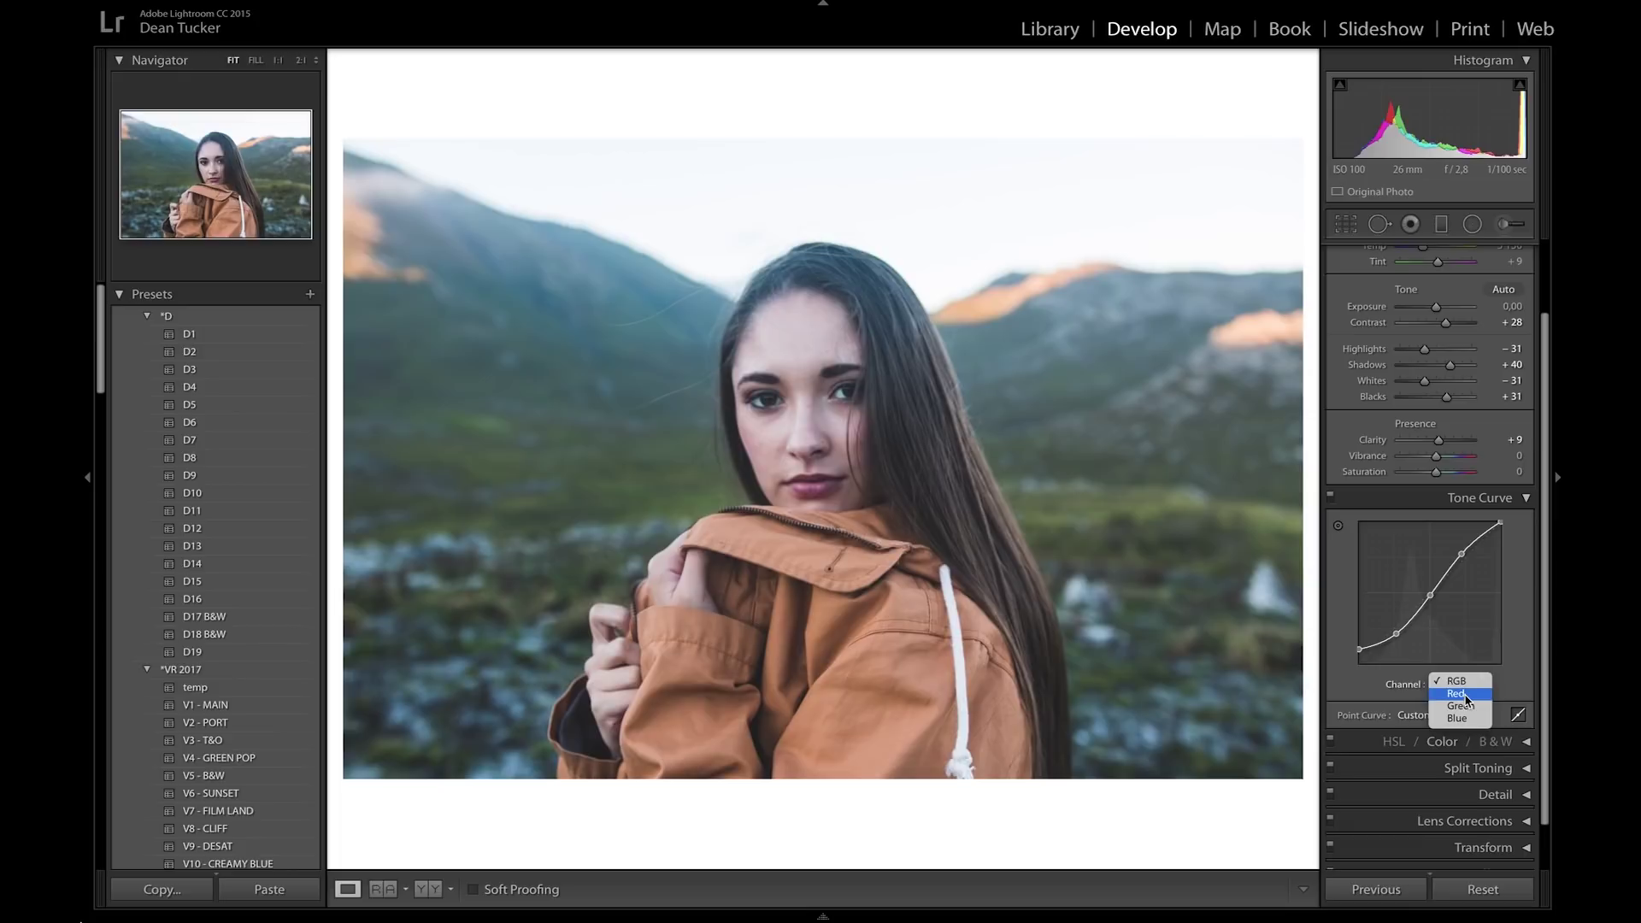
left_click(1466, 699)
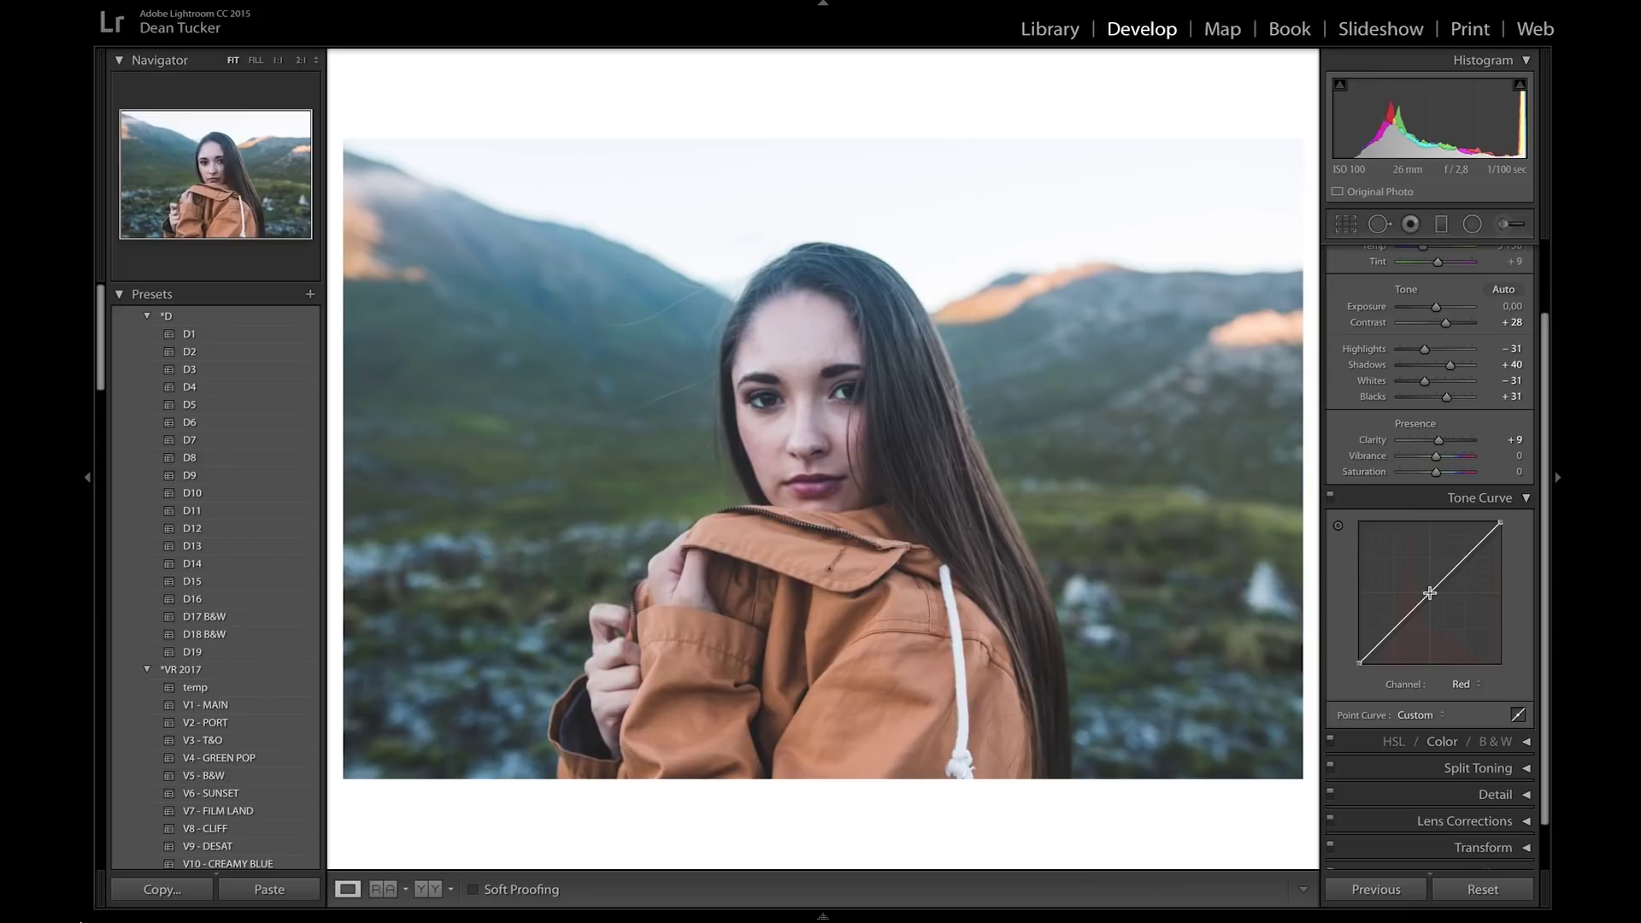
left_click(1430, 592)
left_click(1475, 555)
left_click_drag(1474, 555, 1466, 544)
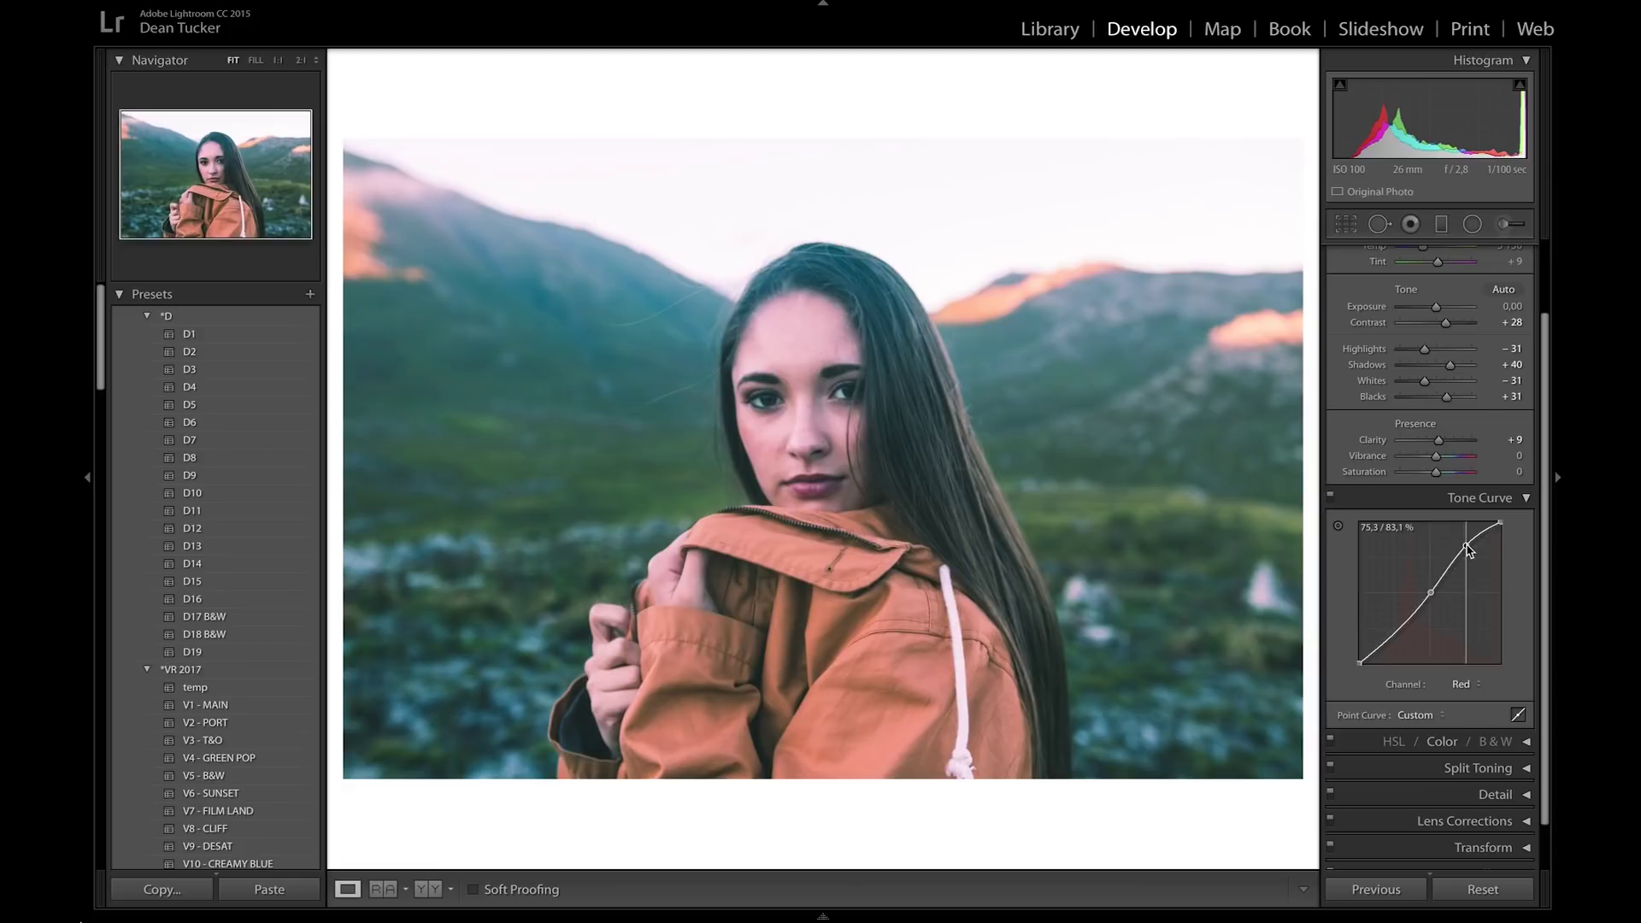
double_click(1466, 544)
Lift the shadows slightly on the Red curve, and likewise on the Green curve with its midpoint anchored.
left_click_drag(1395, 630, 1388, 631)
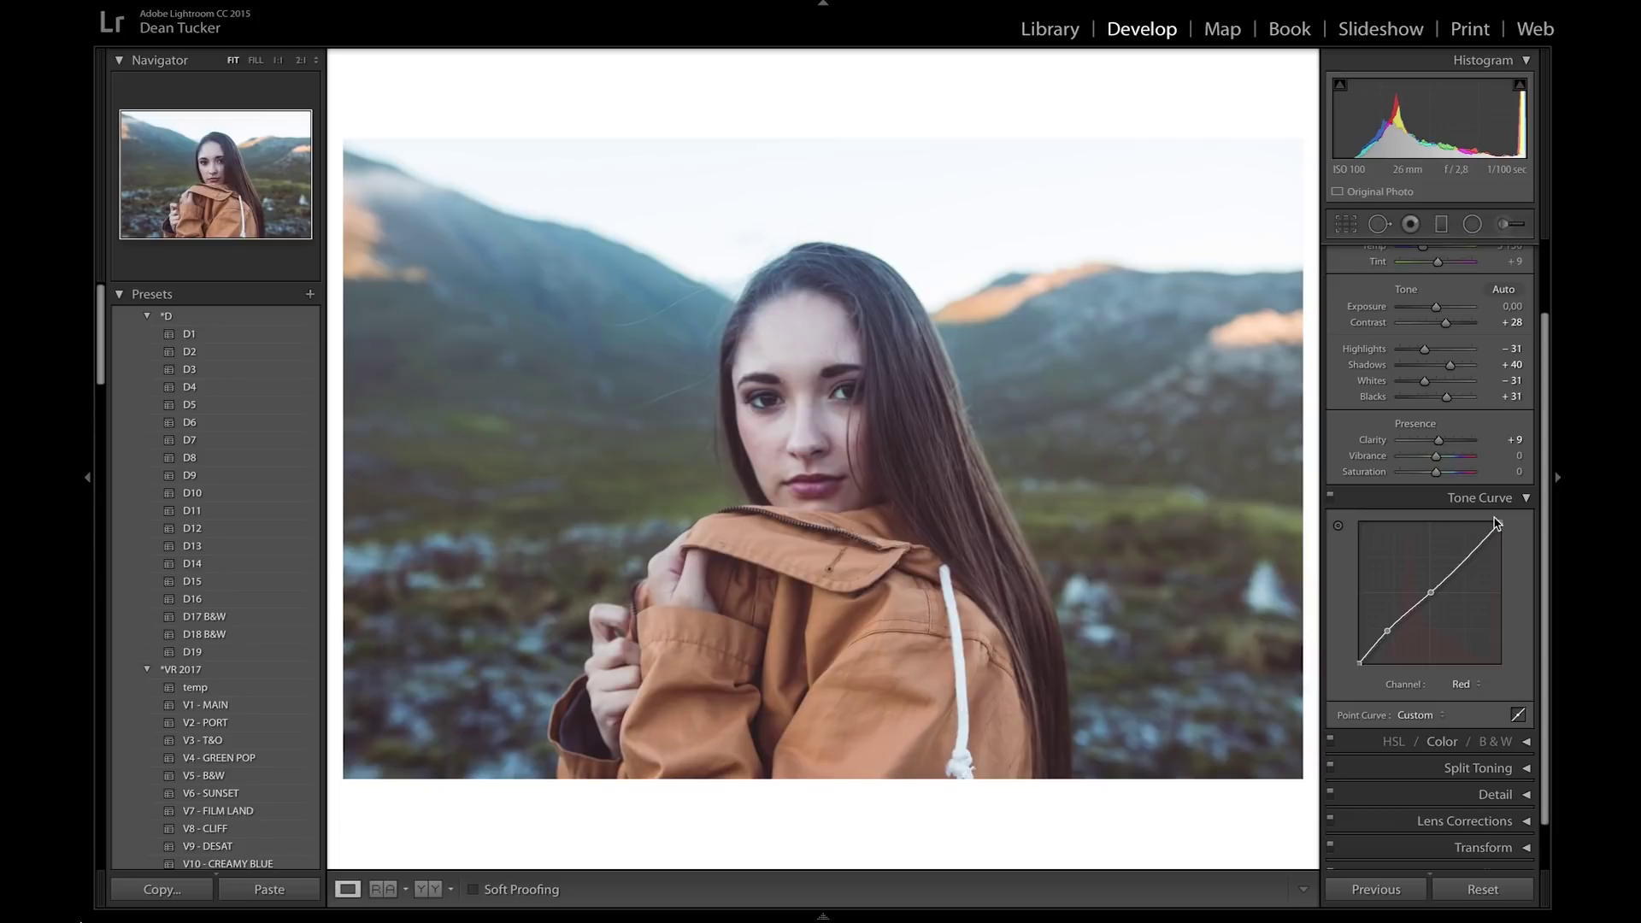
left_click(1477, 683)
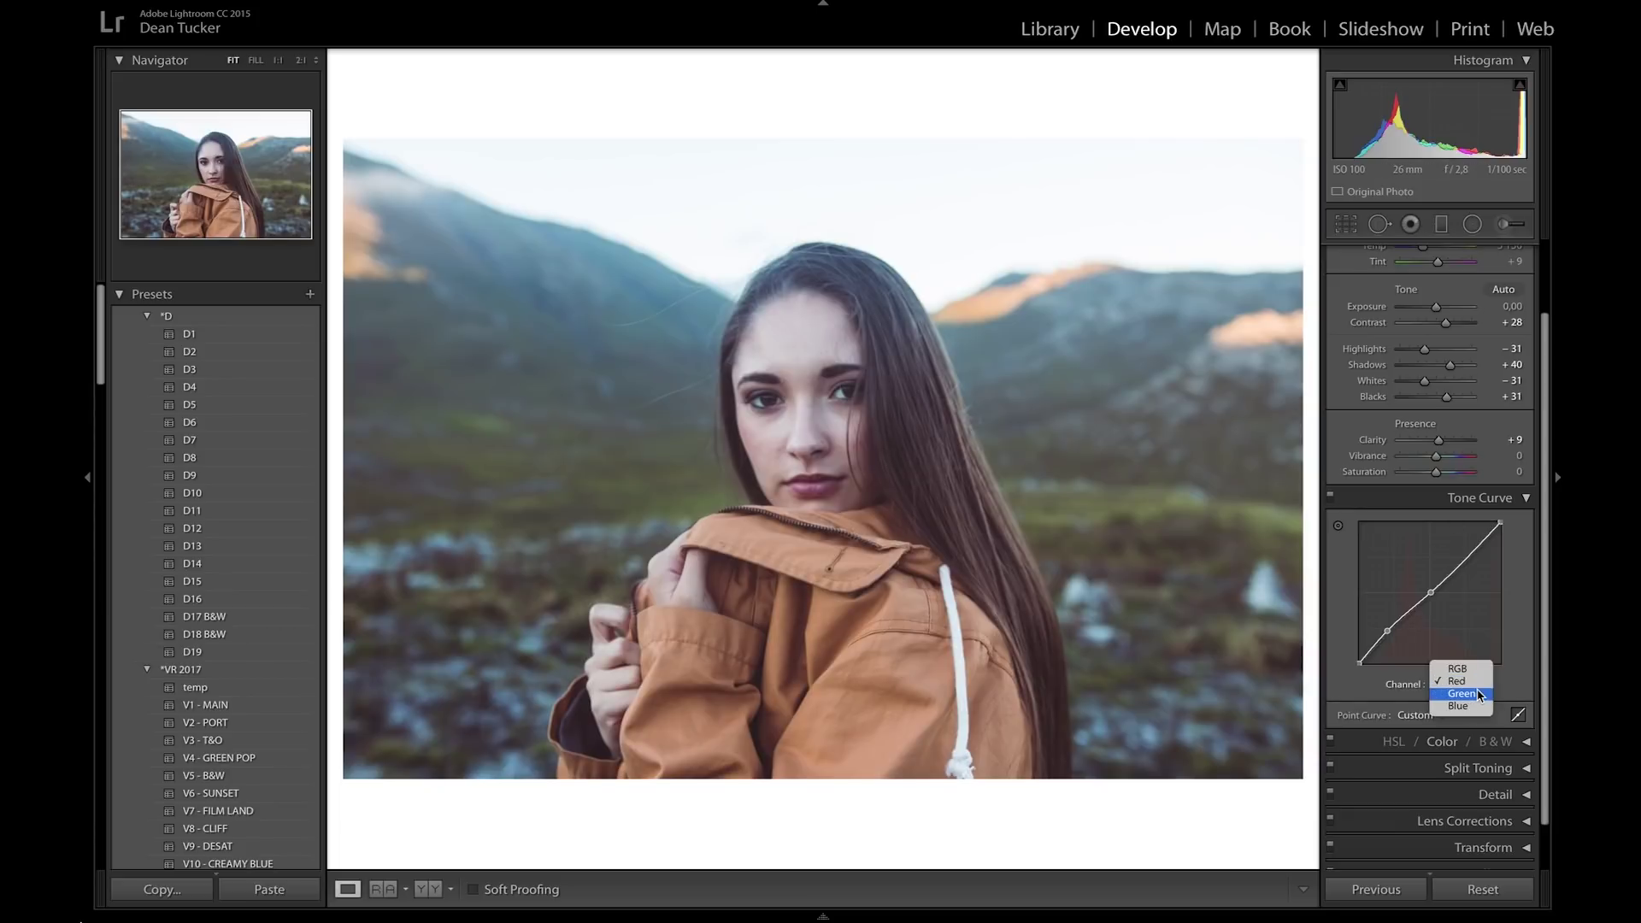
left_click(1480, 694)
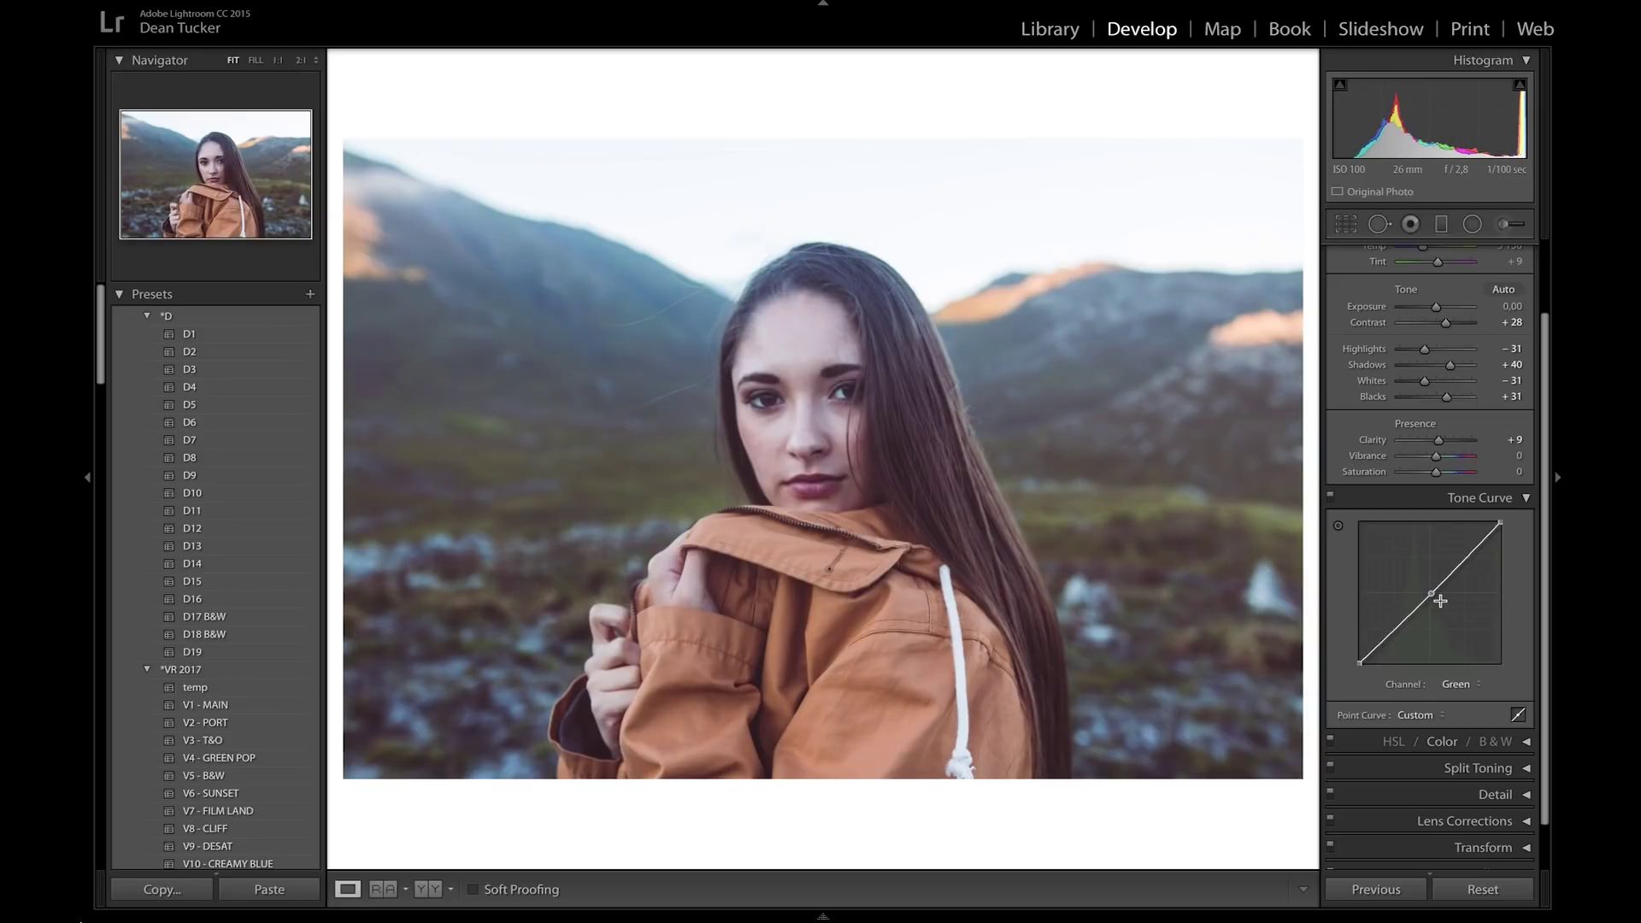
mouse_move(1462, 560)
left_mouse_down()
mouse_move(1473, 578)
mouse_move(1465, 554)
left_mouse_up()
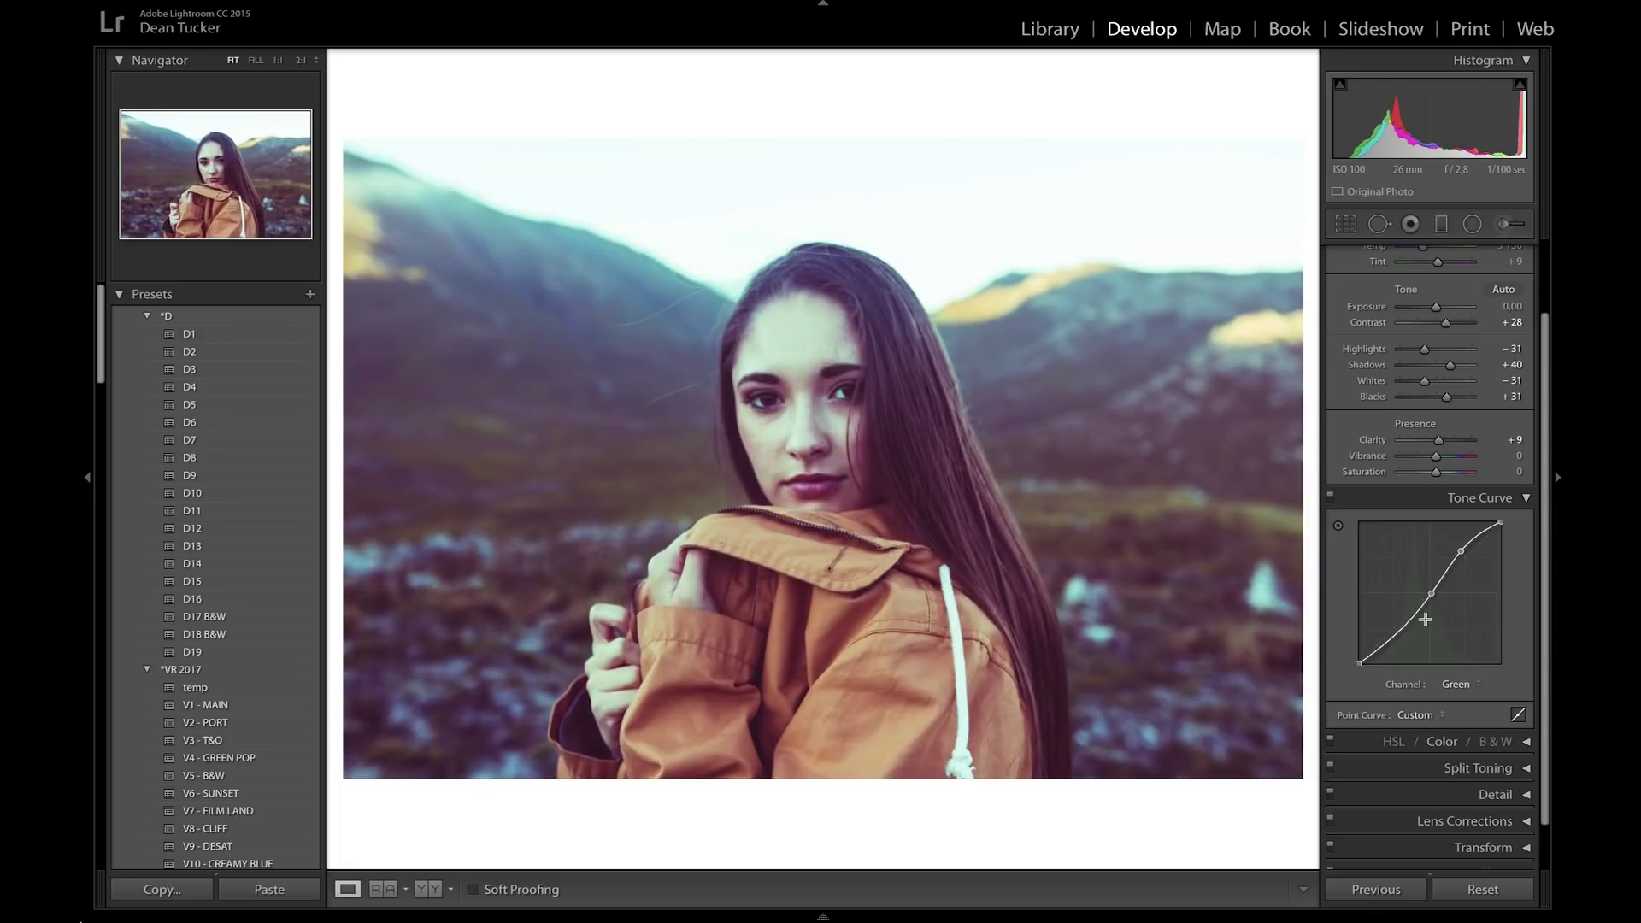
double_click(1465, 554)
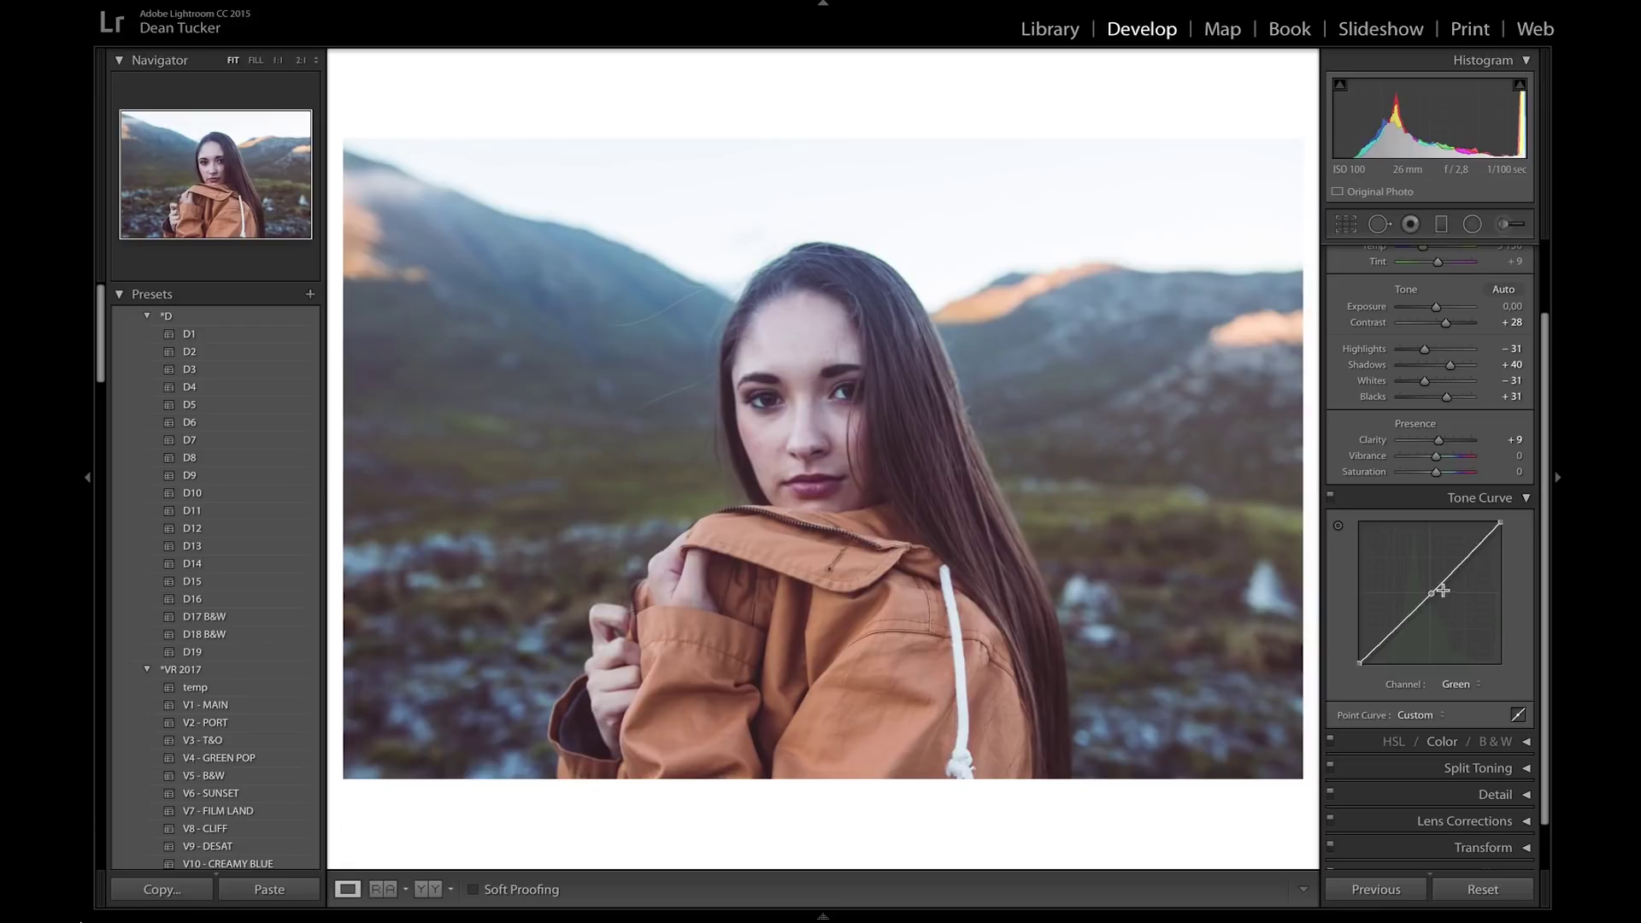
left_click_drag(1392, 630, 1391, 631)
On the Blue channel's tone curve, anchor the midpoint and raise the highlights very slightly.
left_click(1472, 687)
left_click(1467, 694)
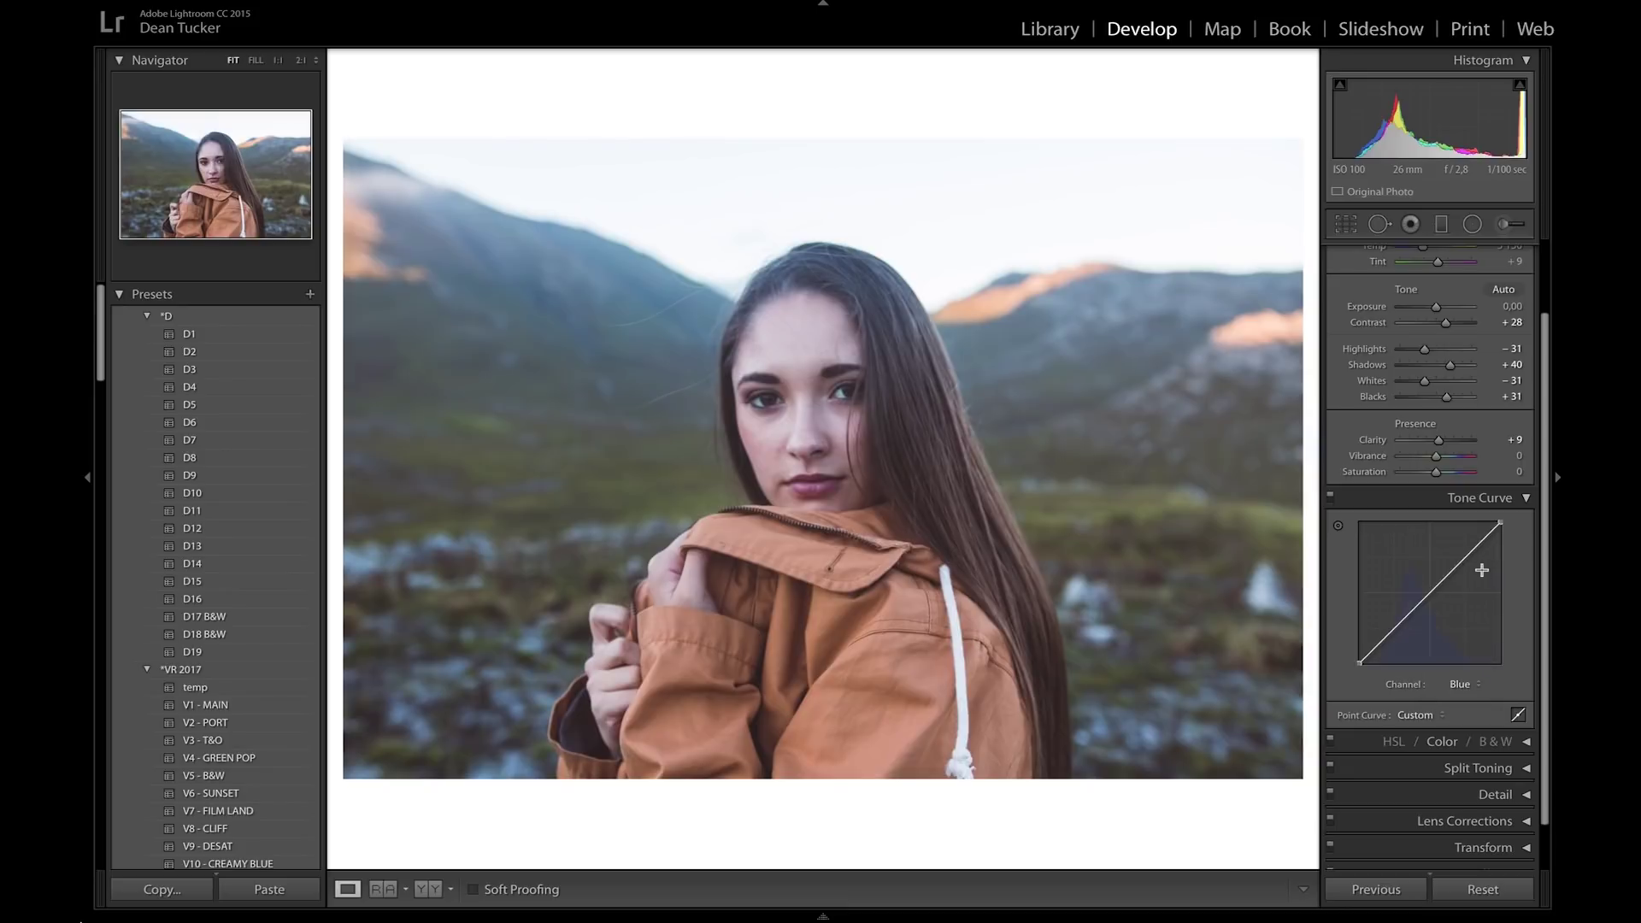
left_click(1429, 594)
left_click_drag(1475, 547, 1473, 551)
Turn the tone curve adjustments off and on to compare the photo before and after.
left_click(1331, 498)
left_click(1331, 499)
left_click(1331, 498)
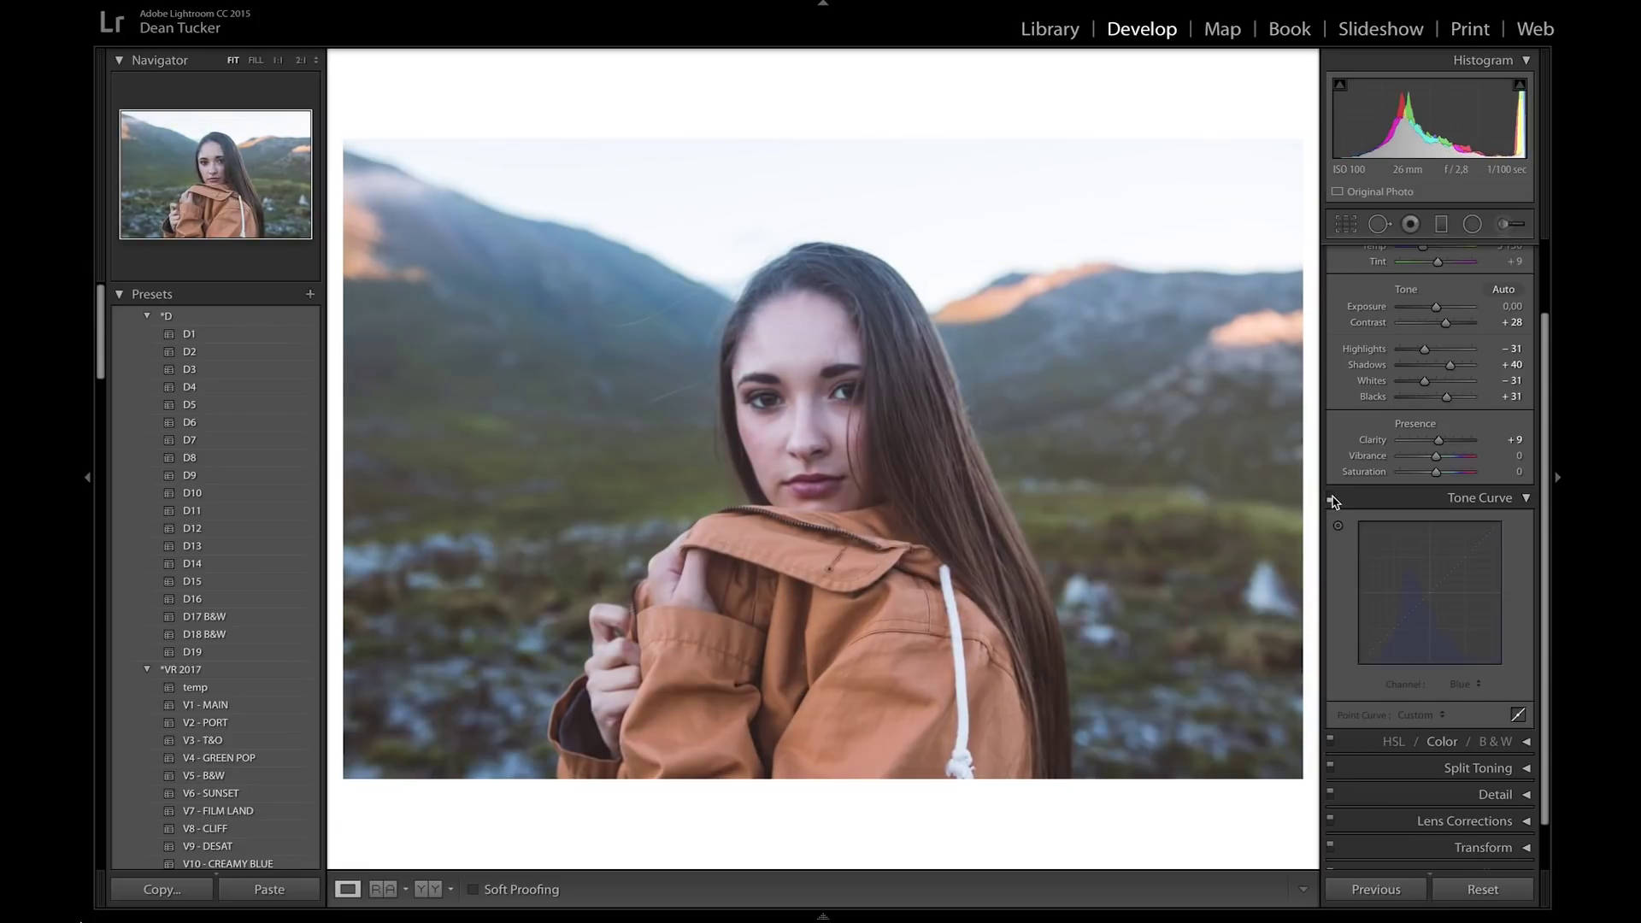
left_click(1331, 498)
left_click(1331, 498)
left_click(1331, 498)
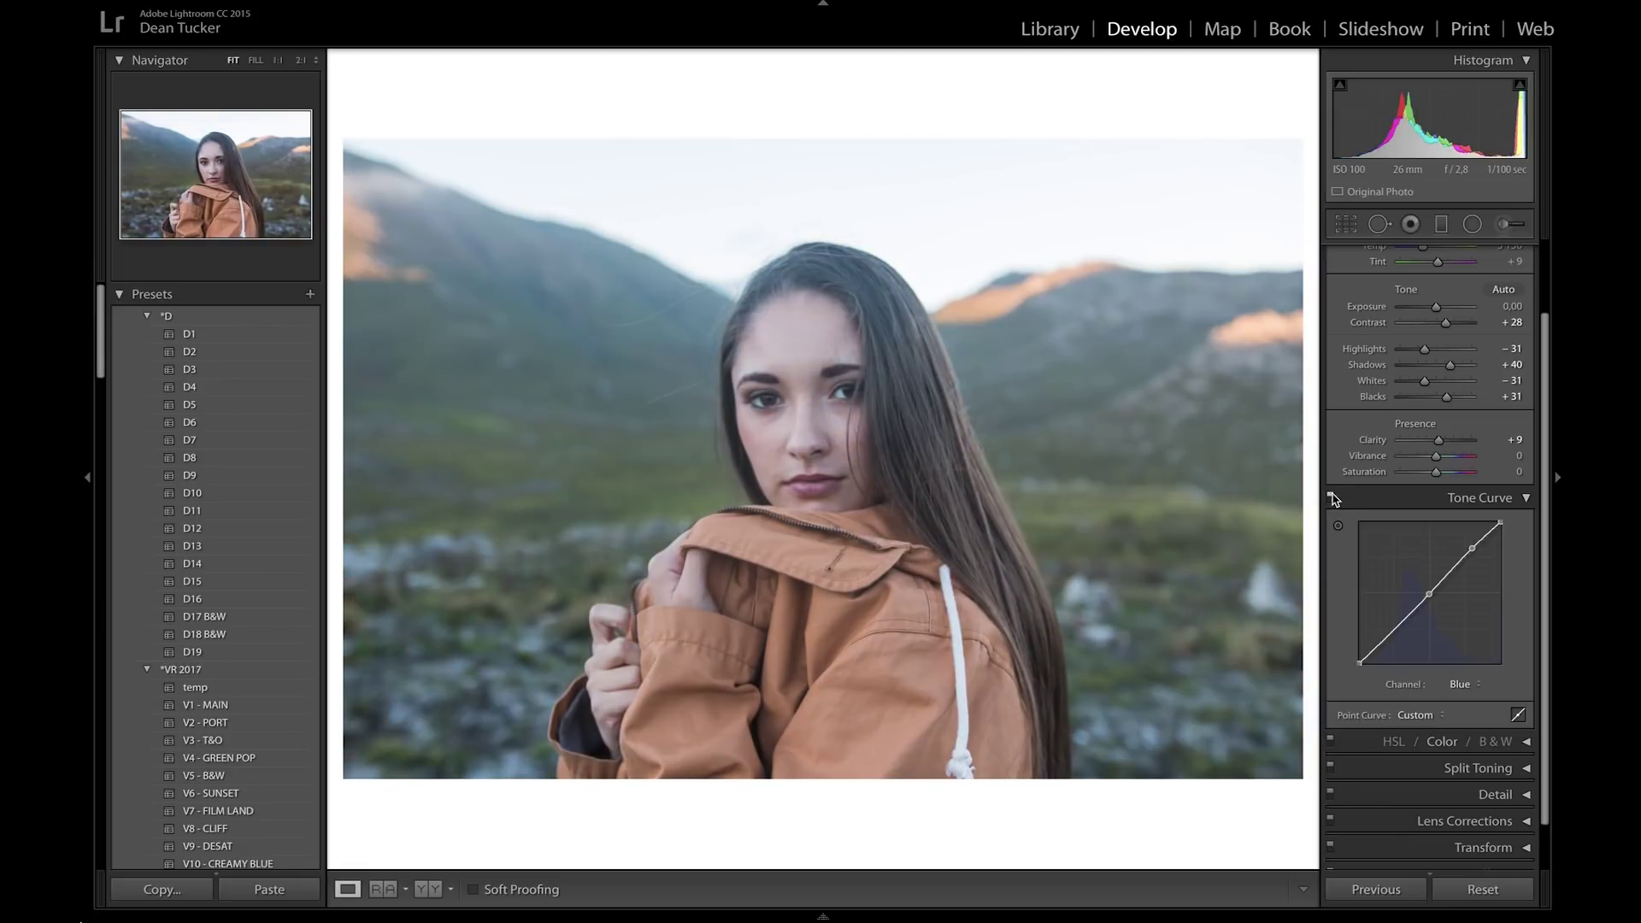
Expand the Color and Camera Calibration settings and set the Blue Primary hue to −50.
scroll(1402, 616, "down", 2)
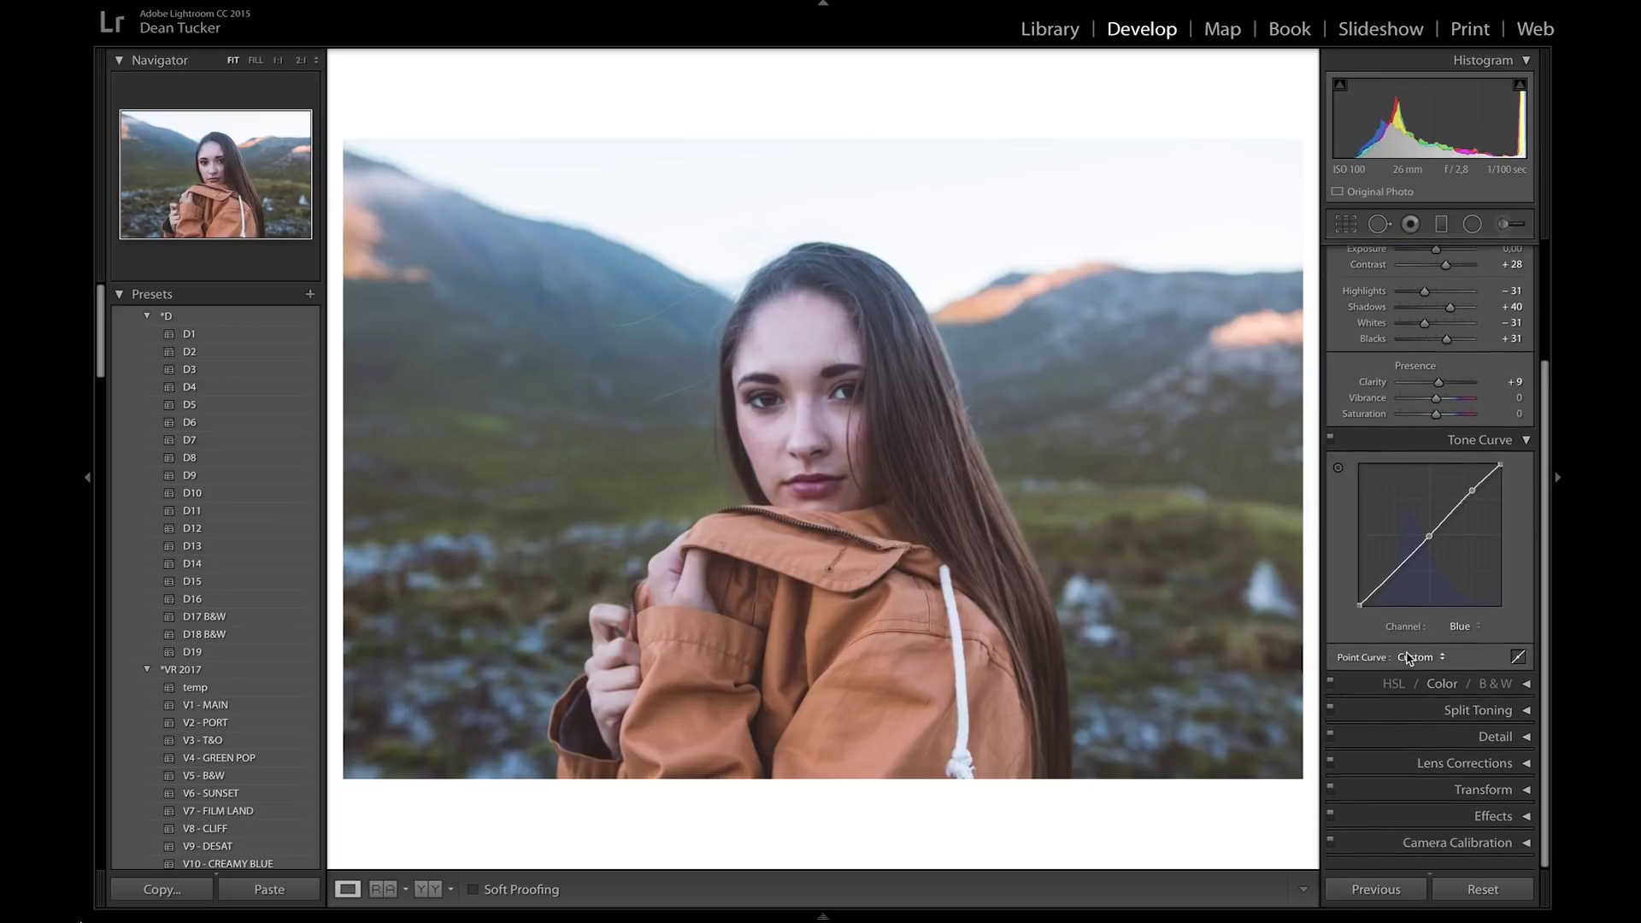
left_click(1433, 693)
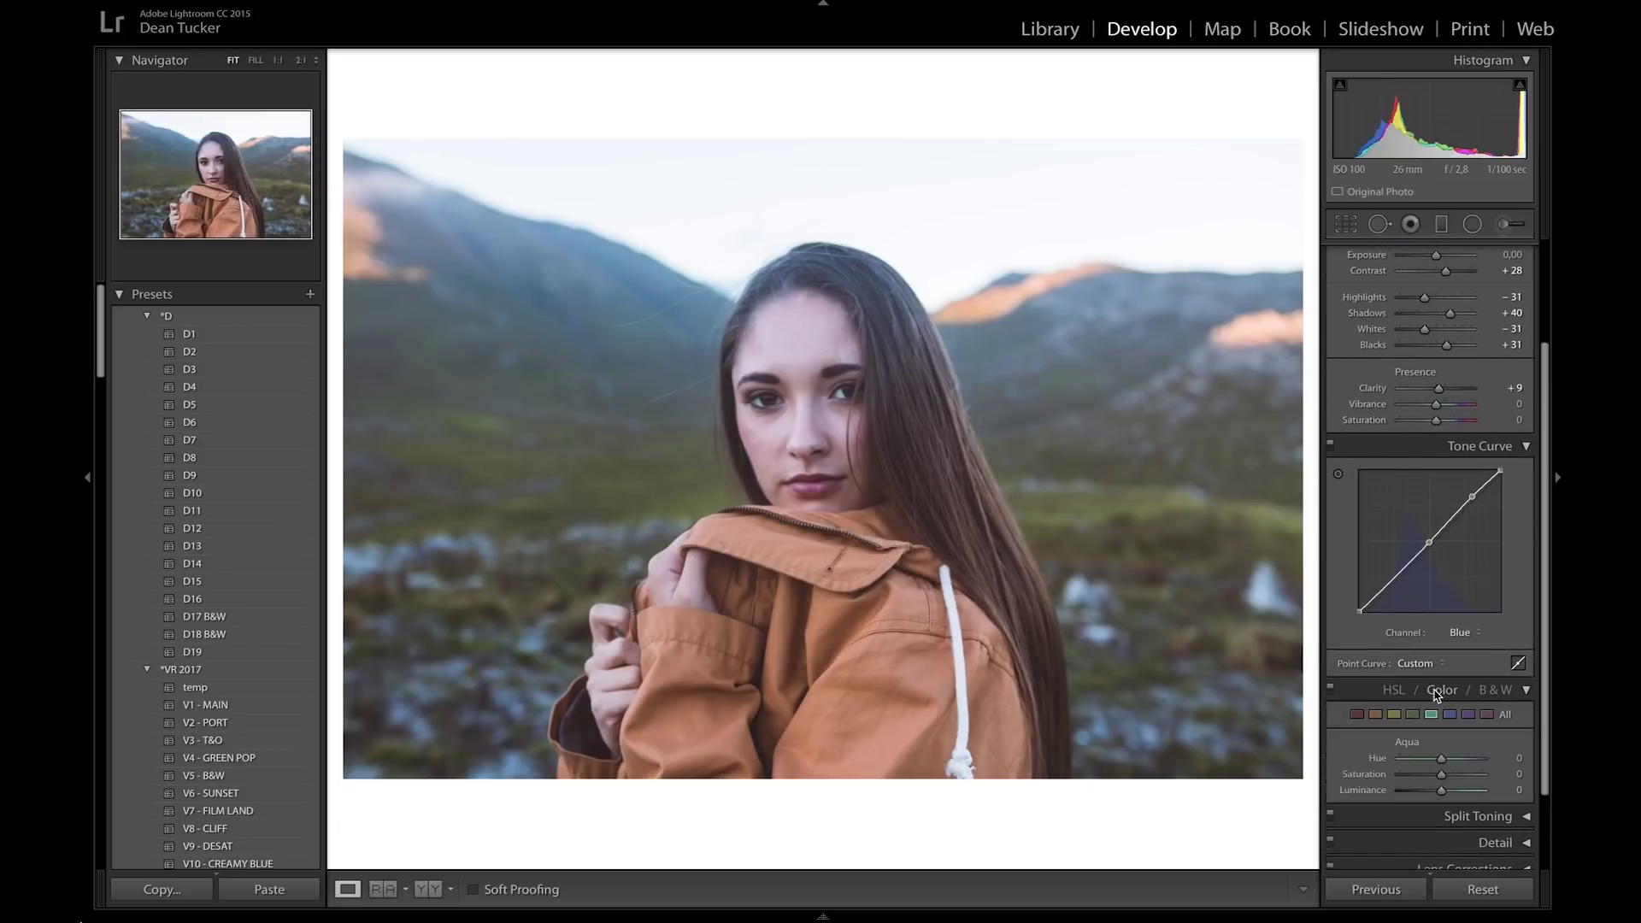
scroll(1472, 671, "down", 3)
scroll(1472, 684, "up", 1)
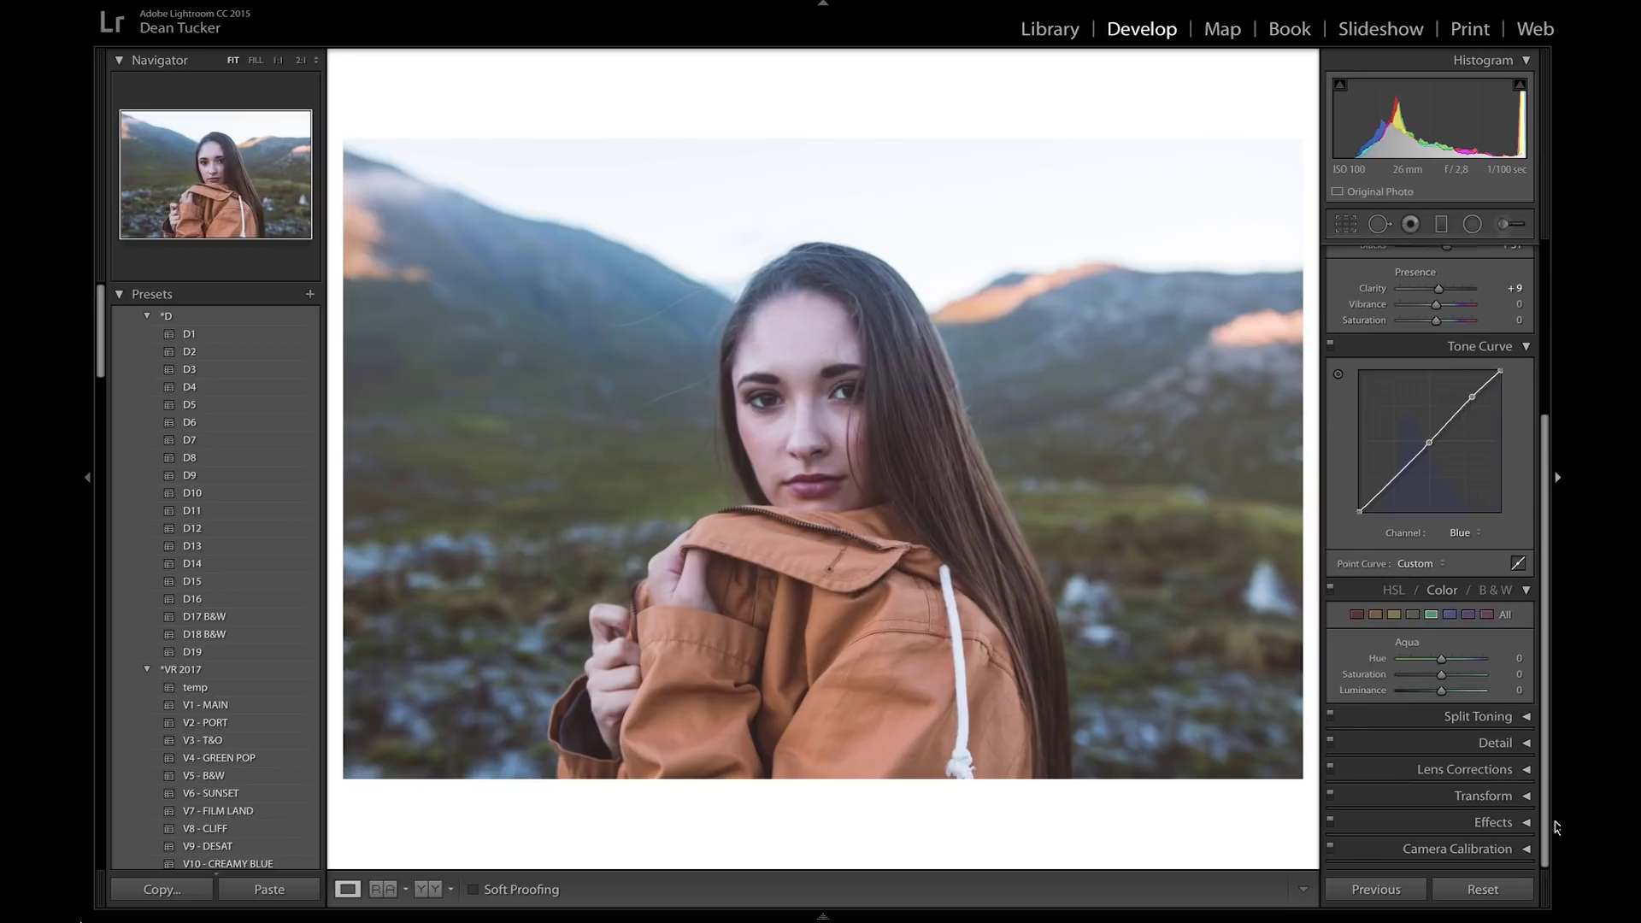
left_click(1530, 849)
scroll(1456, 615, "down", 5)
scroll(1456, 615, "down", 1)
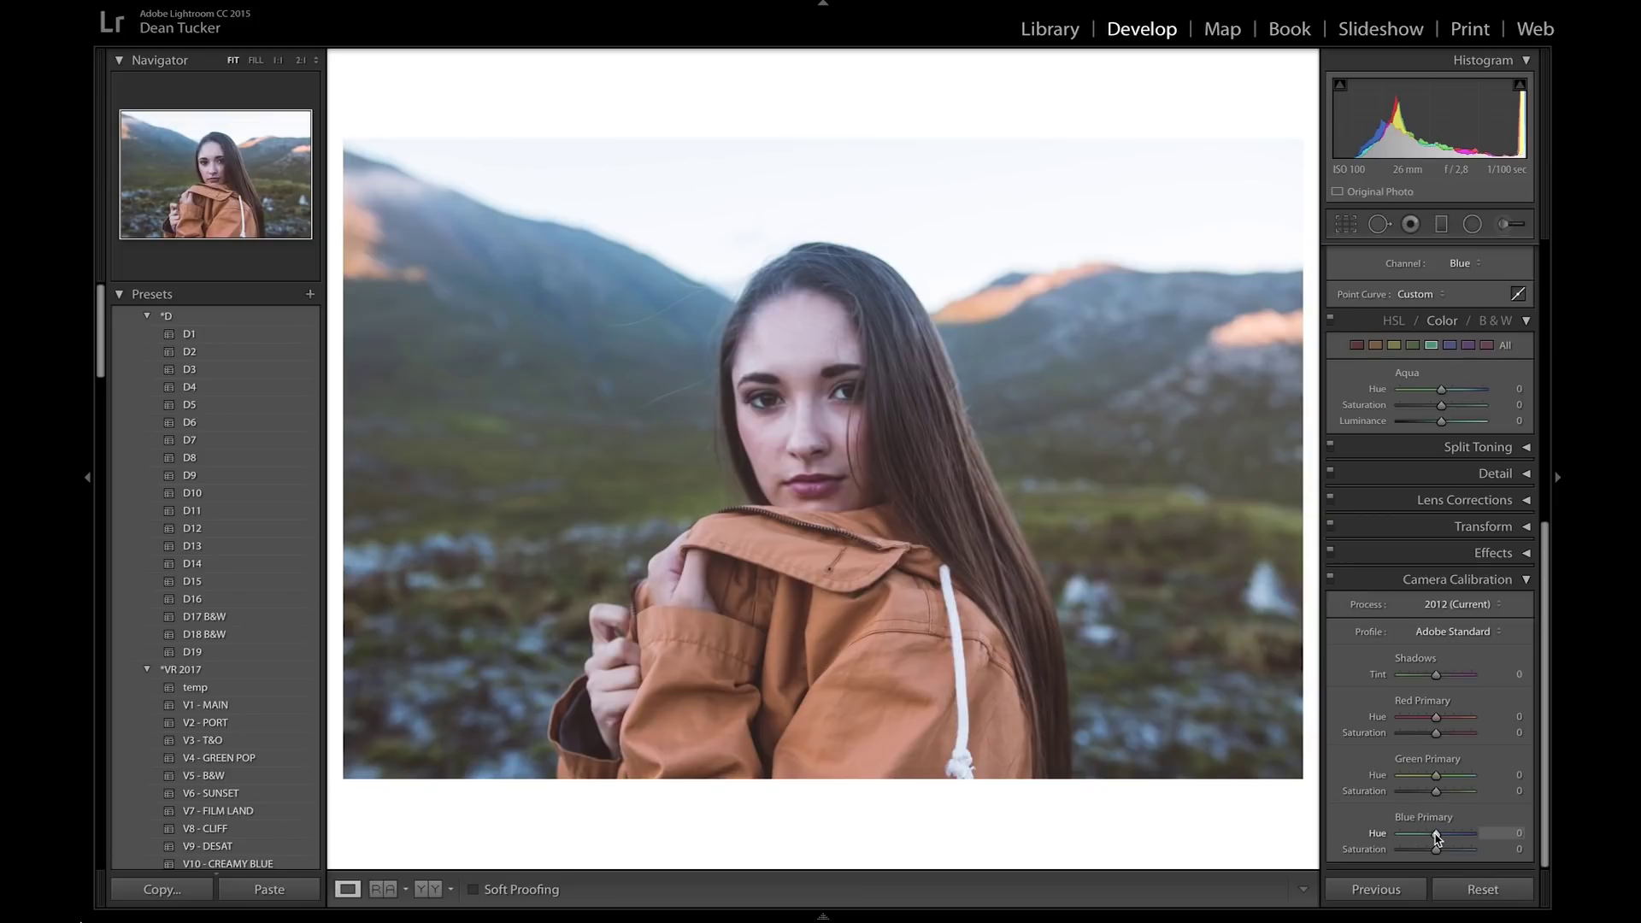
left_click_drag(1435, 834, 1412, 834)
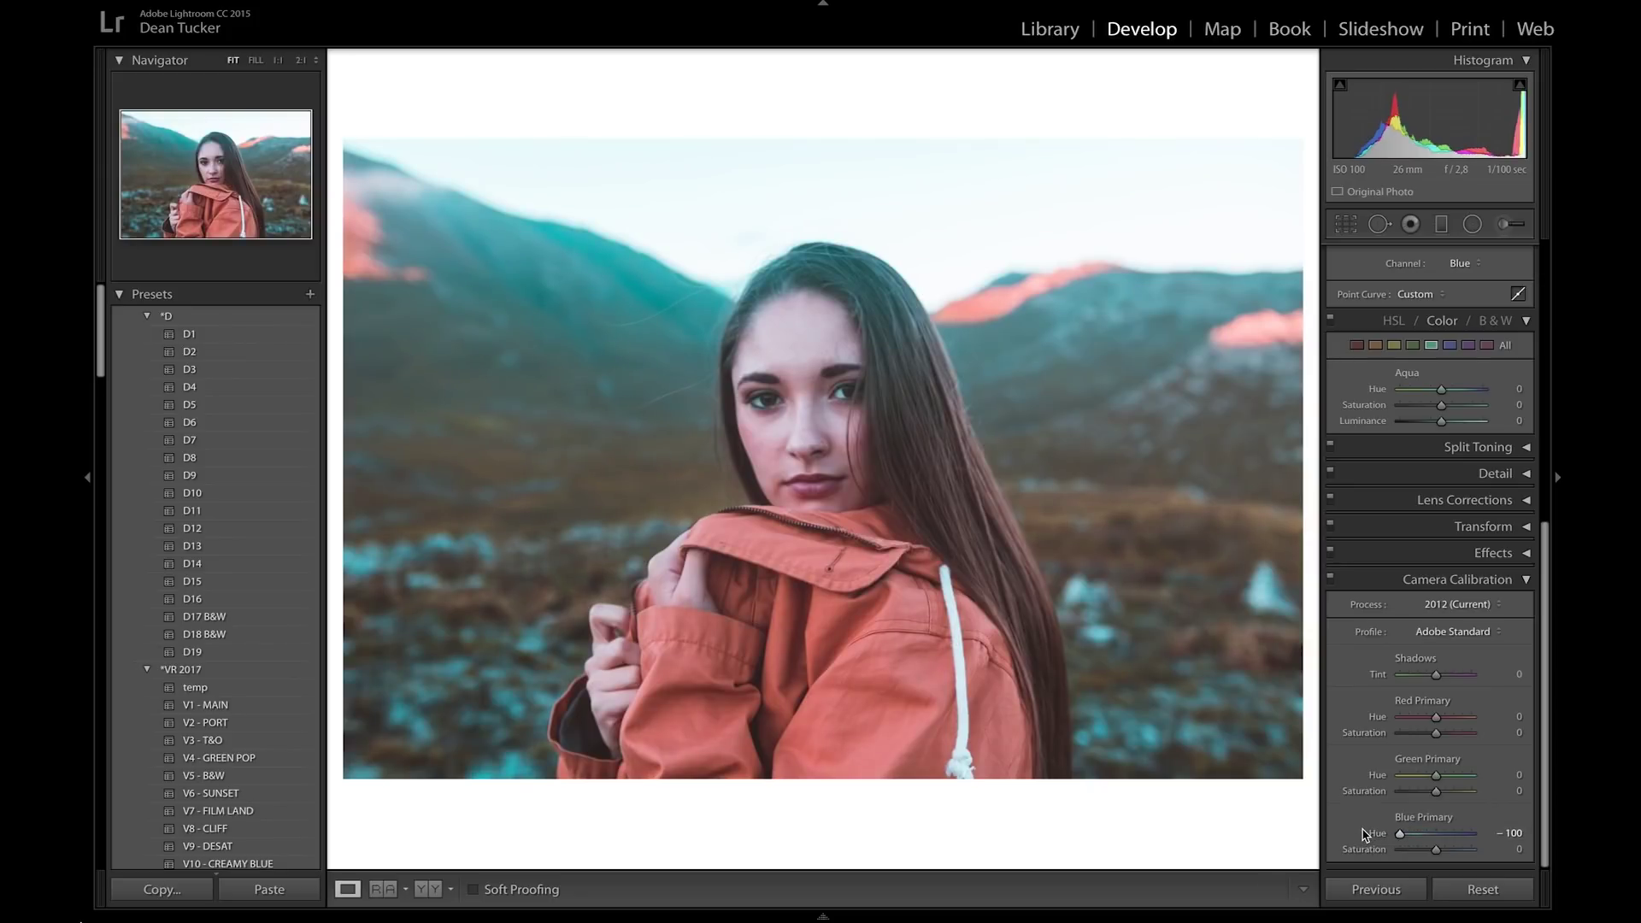
left_click_drag(1410, 838, 1422, 839)
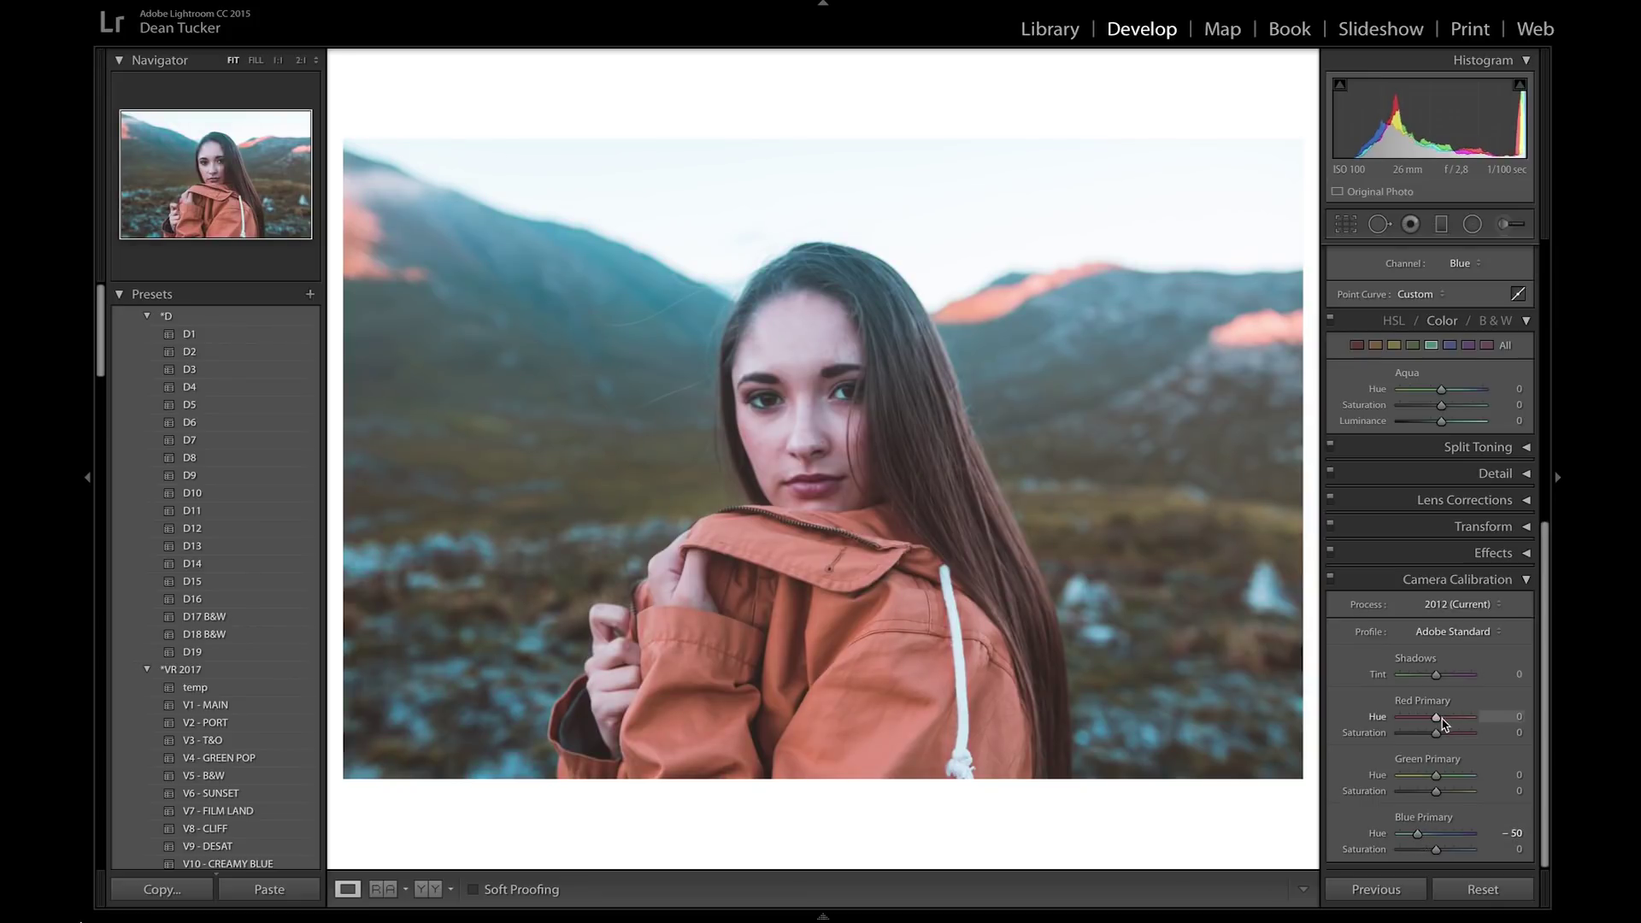
Set the calibration hues to +23 for Red Primary, +36 for Green Primary and −40 for Blue Primary.
left_click_drag(1441, 721, 1449, 724)
left_click_drag(1438, 777, 1447, 779)
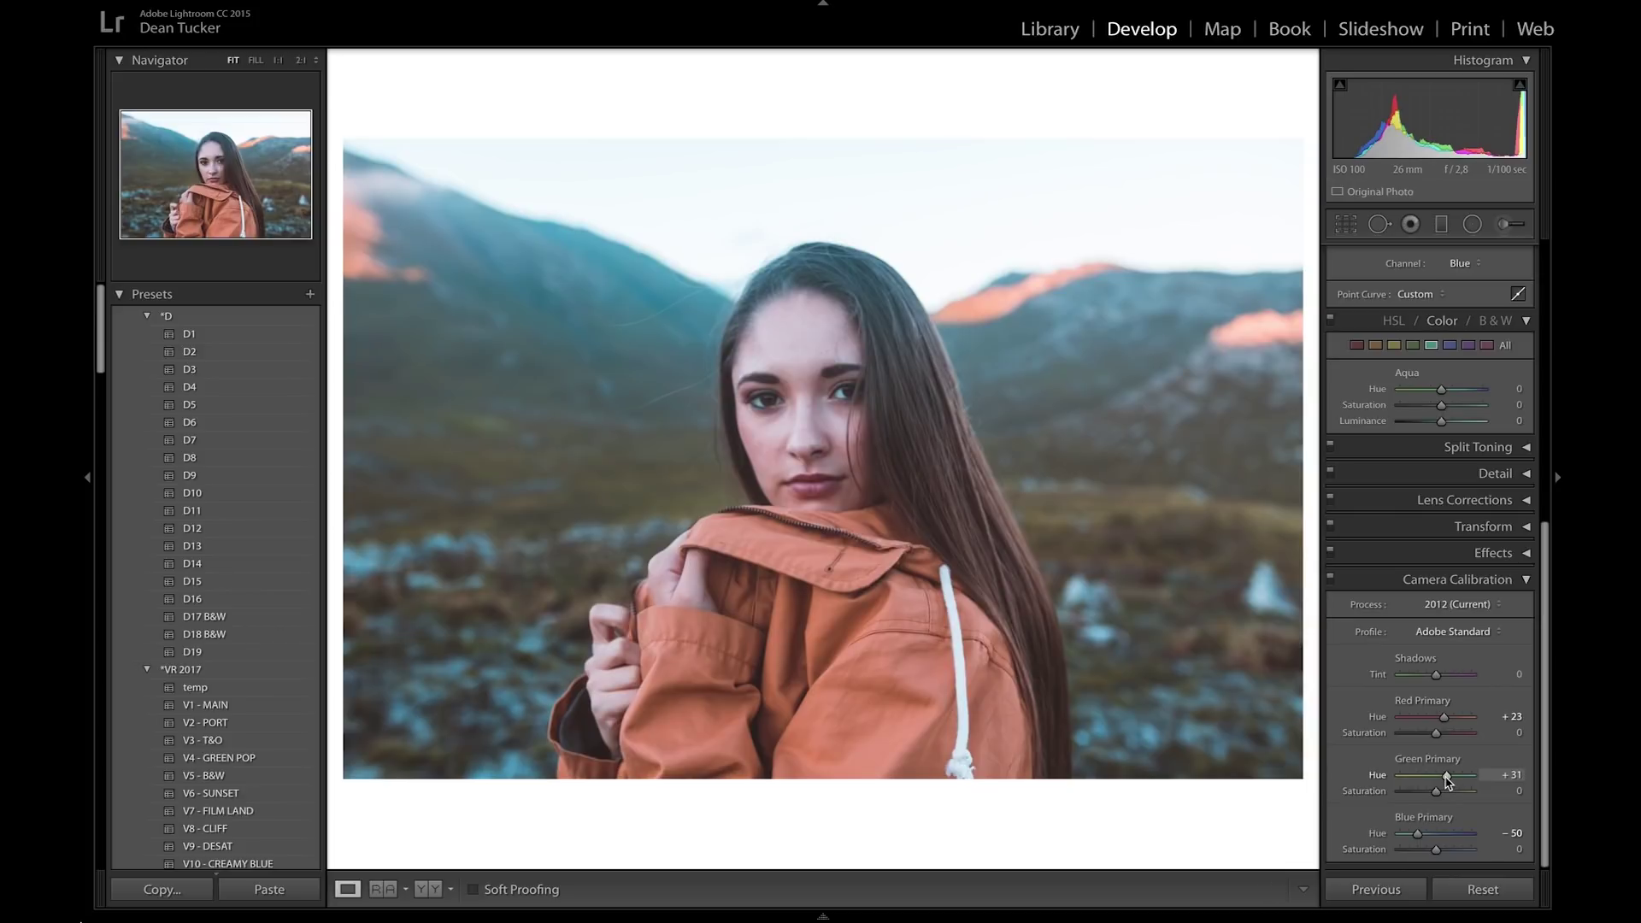
left_click_drag(1447, 780, 1345, 793)
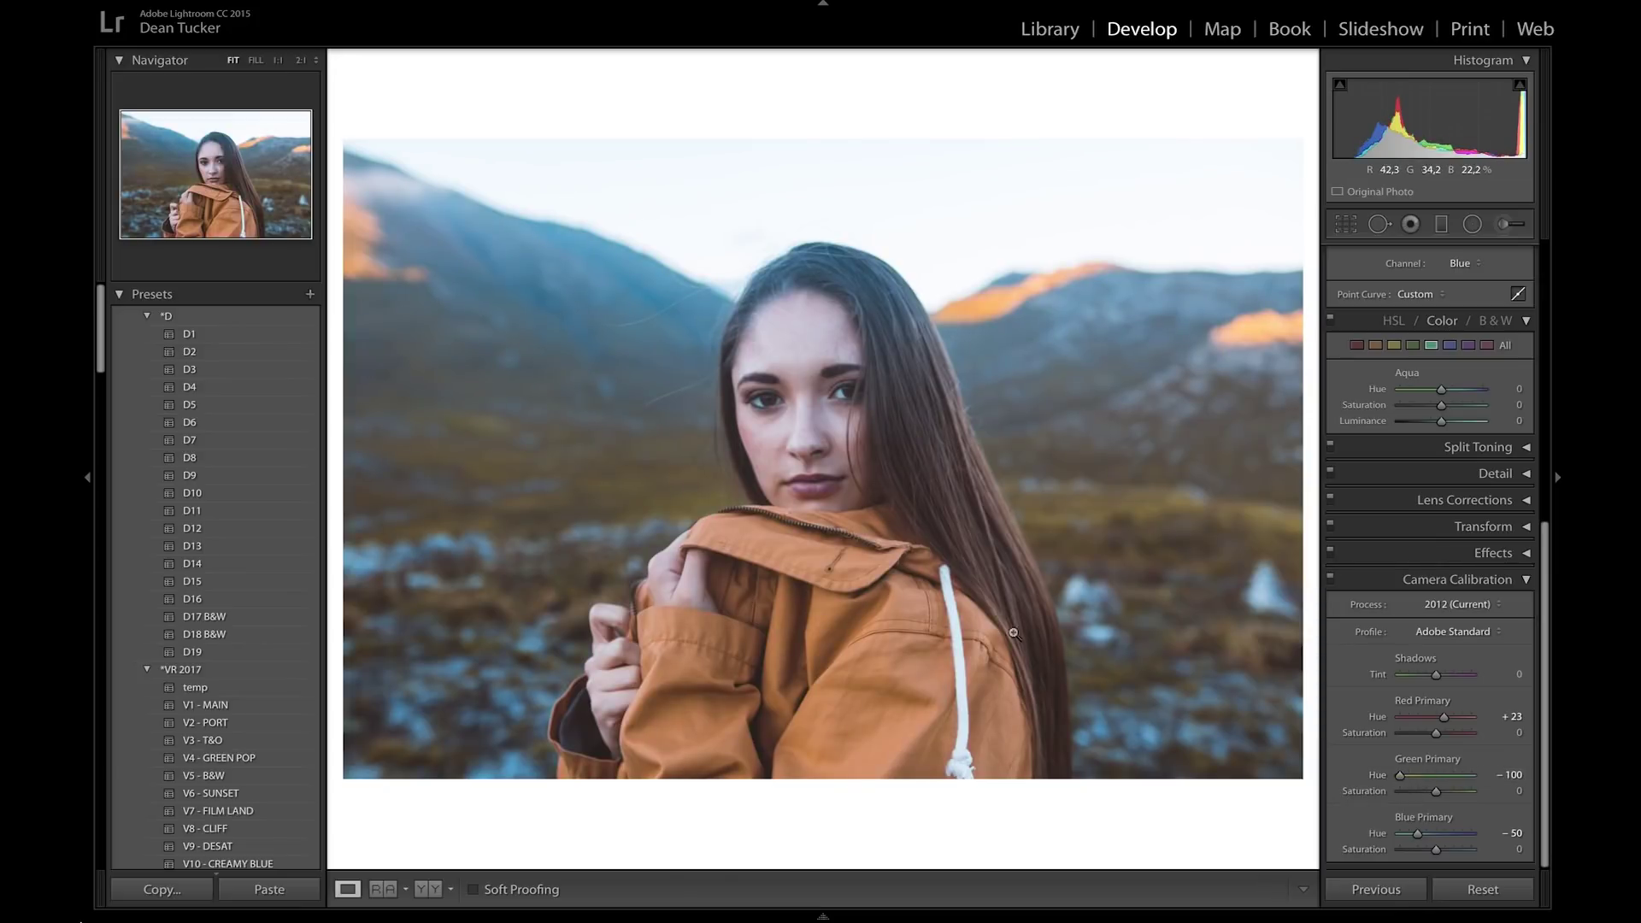
left_click_drag(1402, 780, 1550, 777)
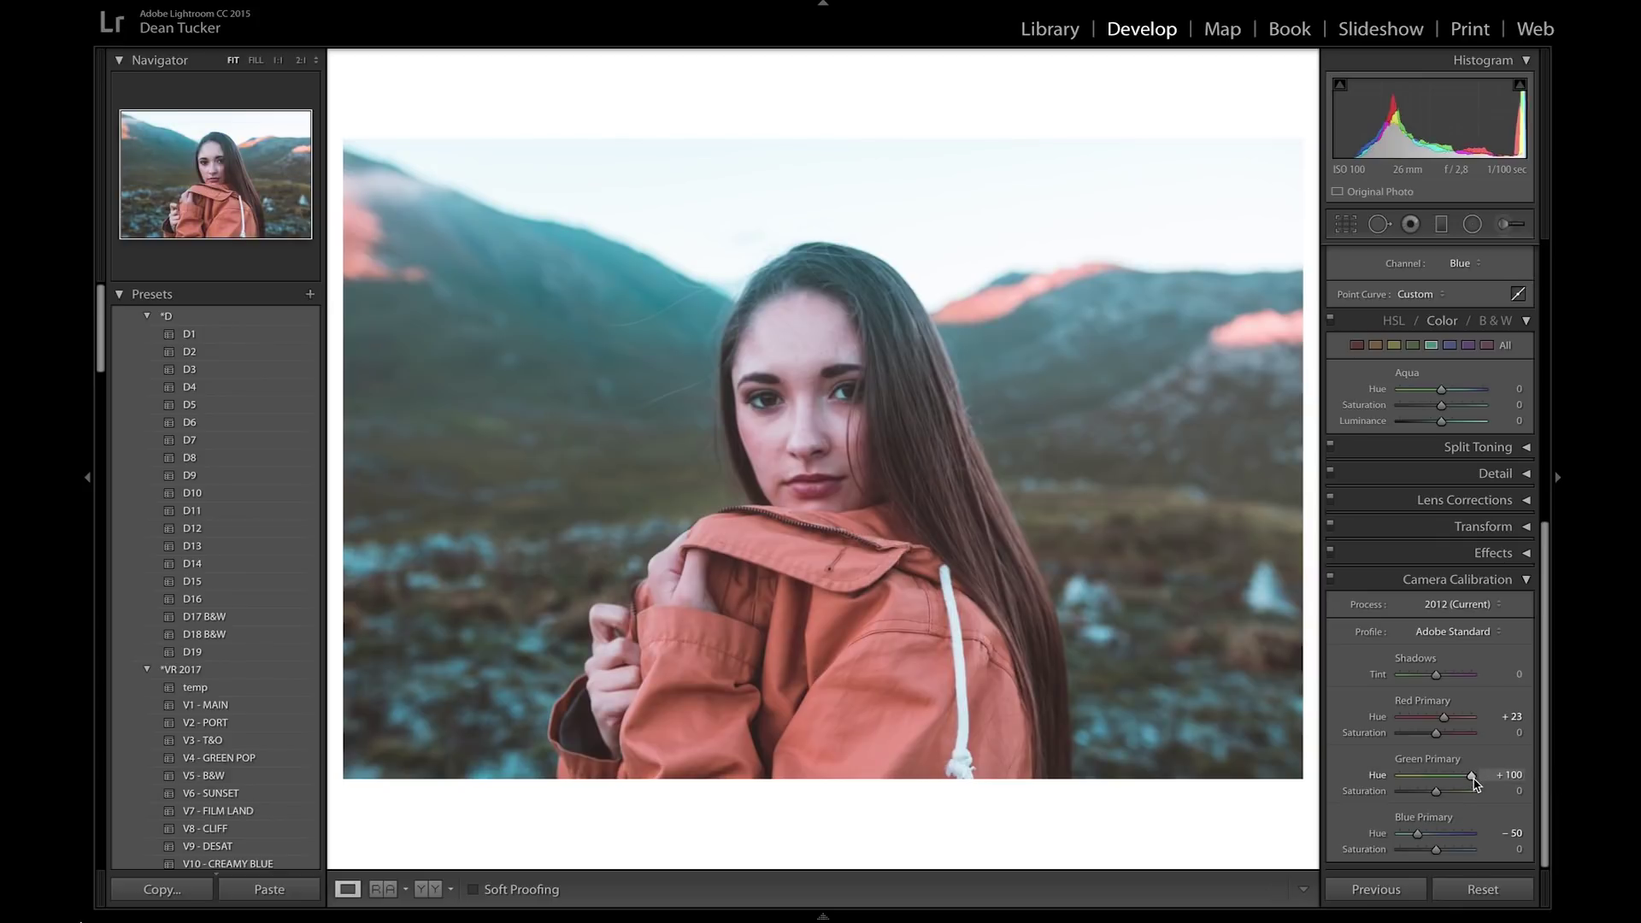
left_click_drag(1472, 775, 1451, 776)
left_click_drag(1418, 834, 1476, 843)
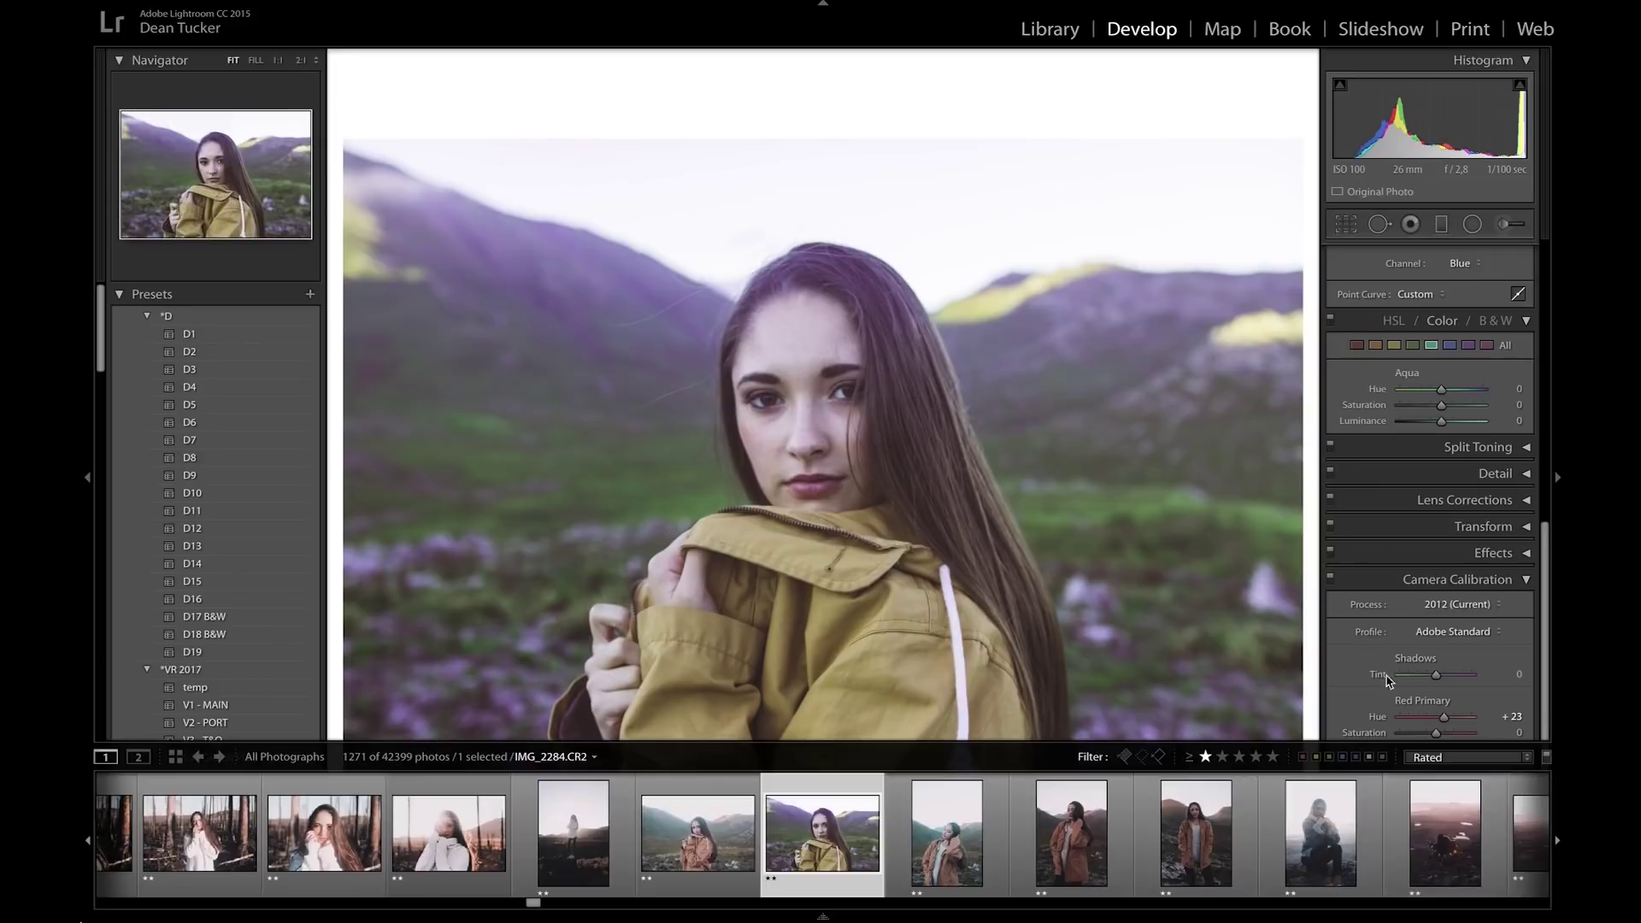
left_click_drag(1437, 836, 1422, 836)
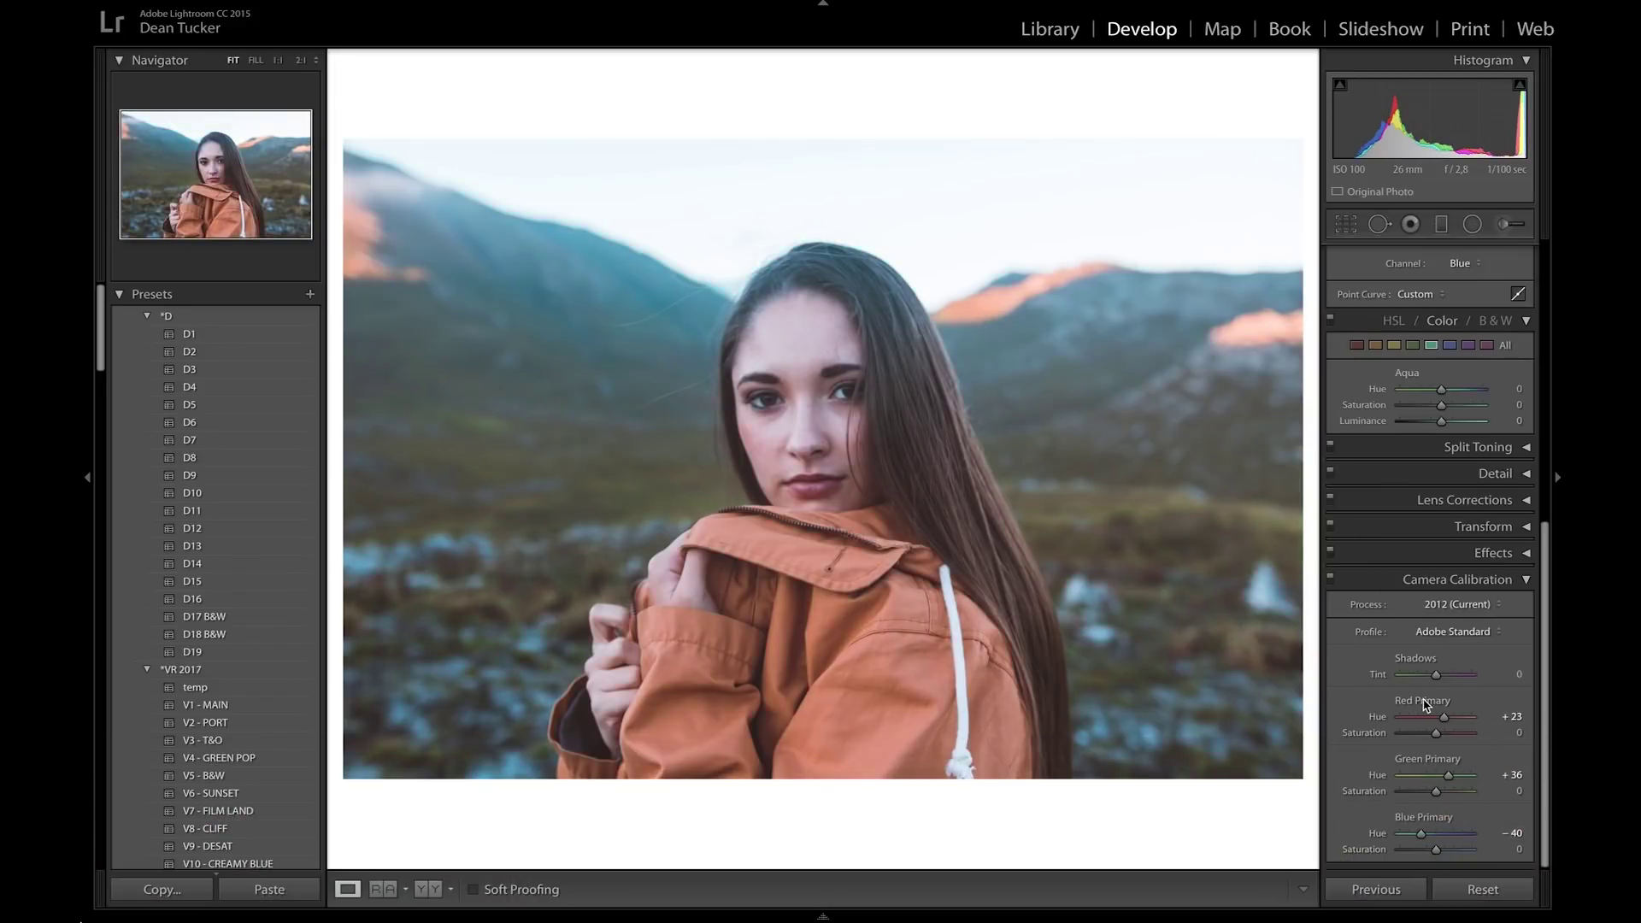
scroll(1426, 705, "up", 5)
scroll(1402, 719, "down", 5)
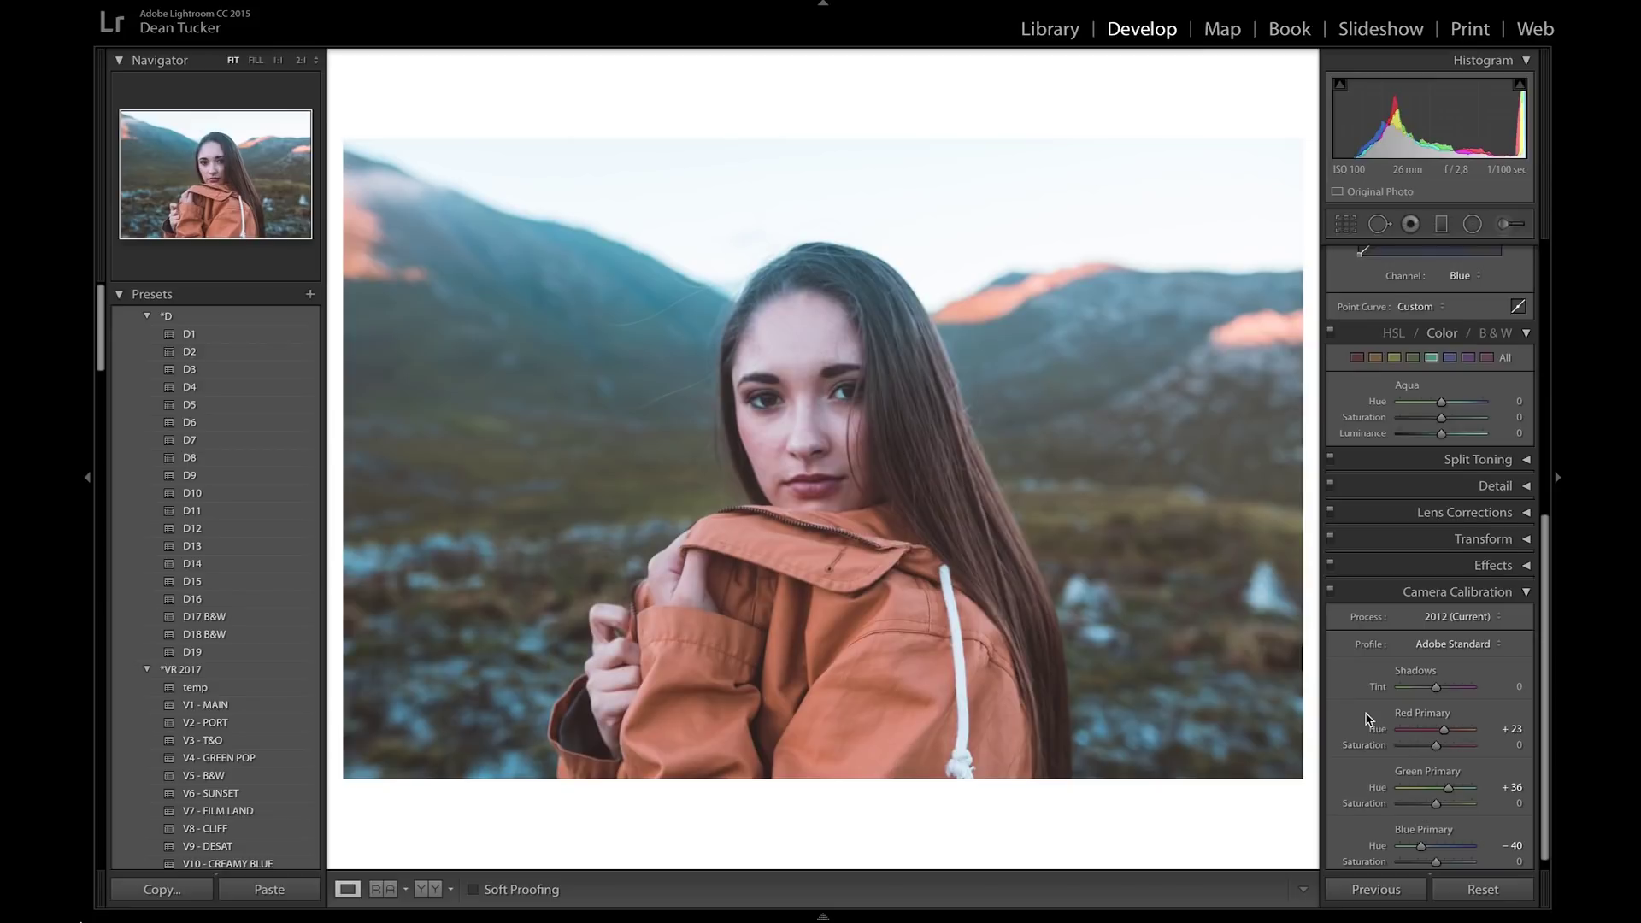
scroll(1398, 703, "up", 2)
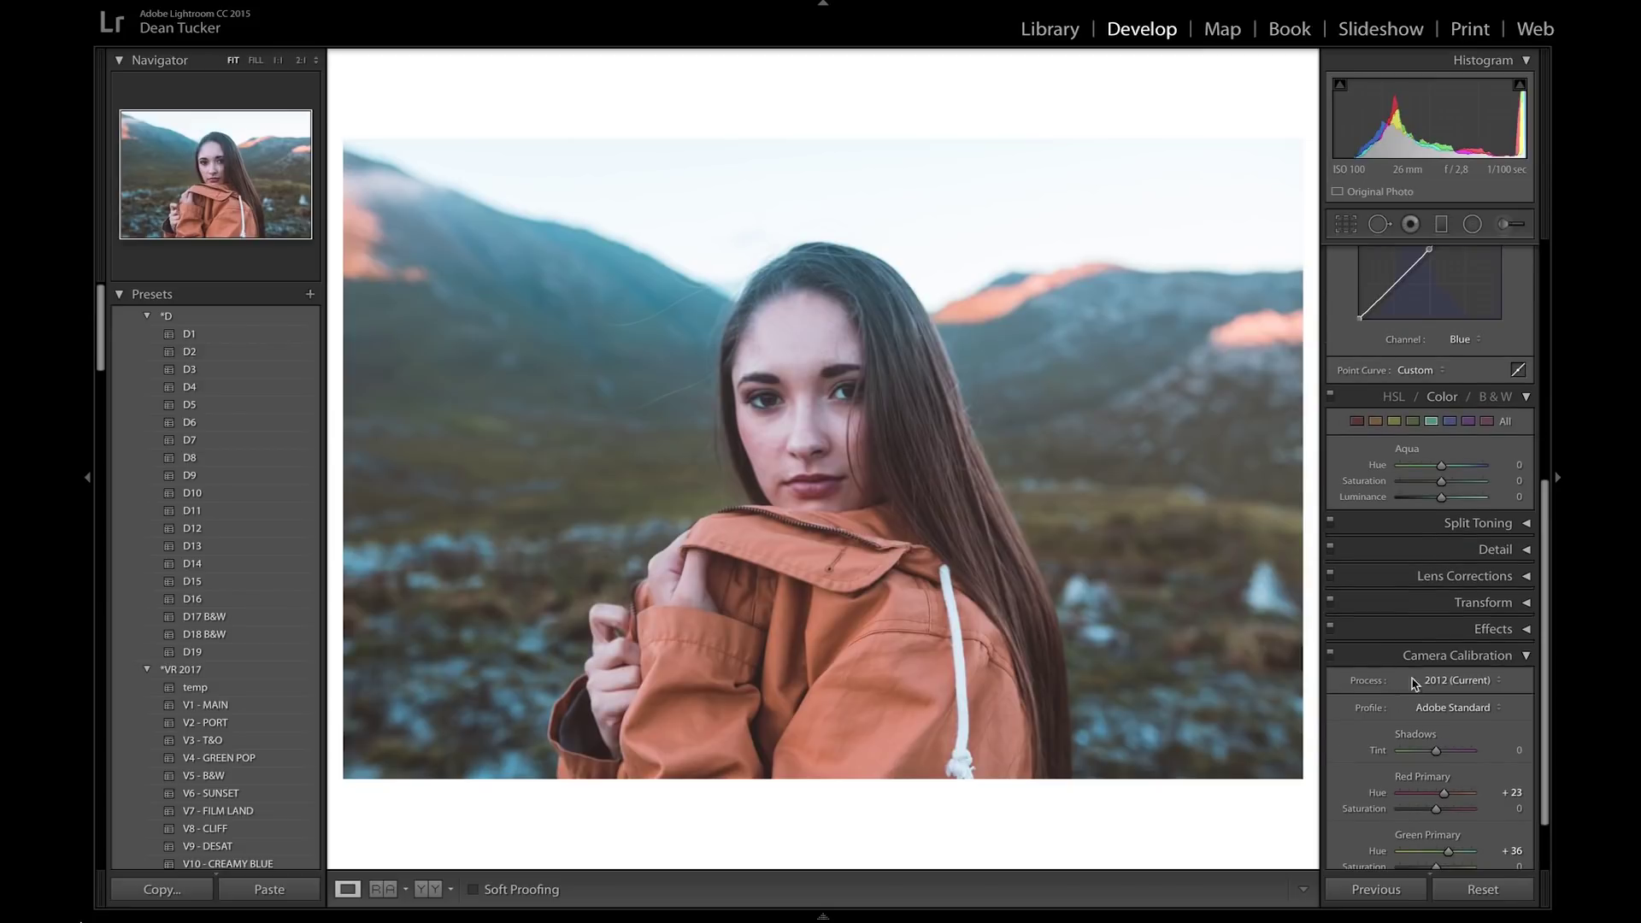
Show the colour adjustments as HSL hue sliders and slightly lower the photo's overall Saturation in the basic settings.
left_click(1393, 399)
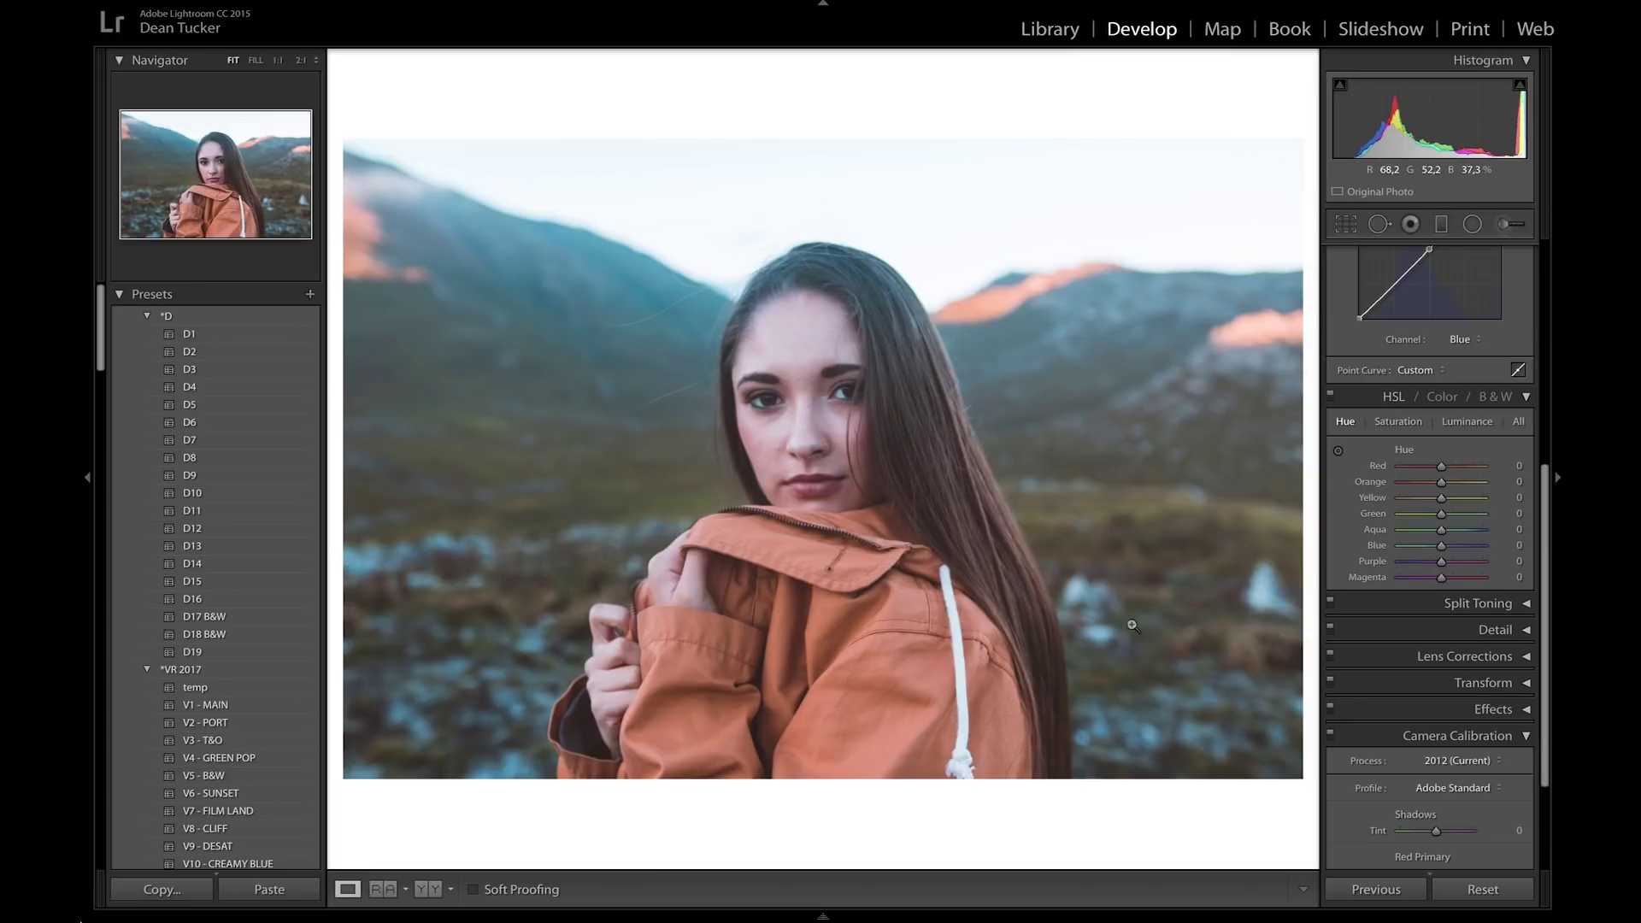
scroll(1472, 450, "up", 2)
scroll(1472, 451, "up", 6)
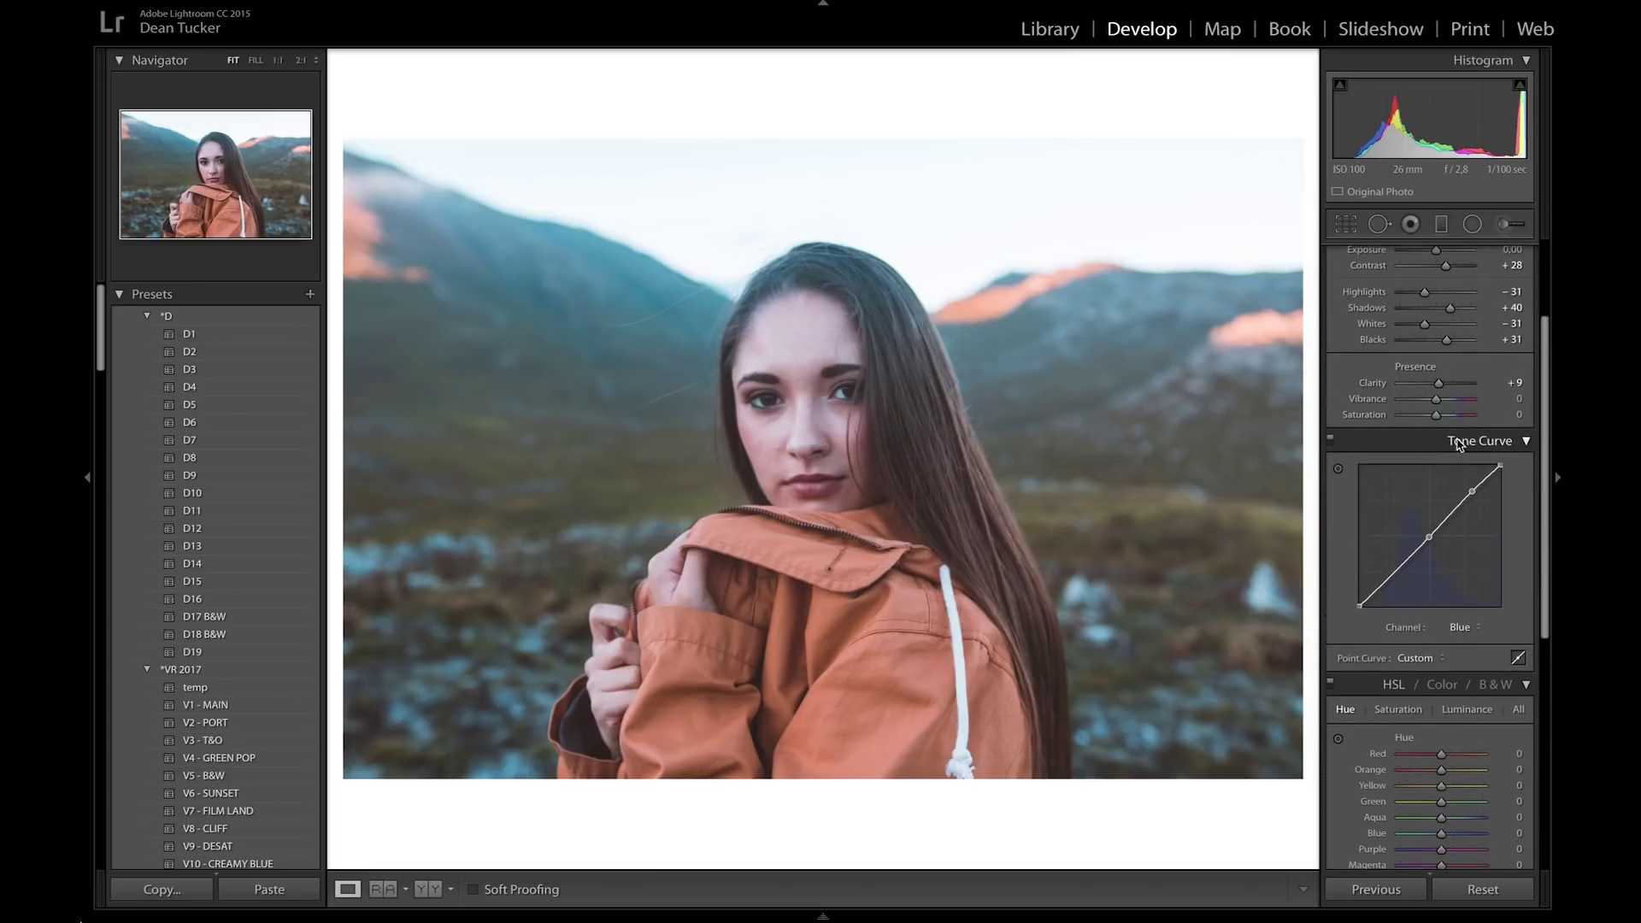
left_click_drag(1434, 418, 1424, 419)
Activate targeted Hue adjustment and shift the jacket's colour, trying both extremes before settling on Red +1 and Orange +14.
scroll(1465, 715, "down", 2)
scroll(1465, 715, "down", 6)
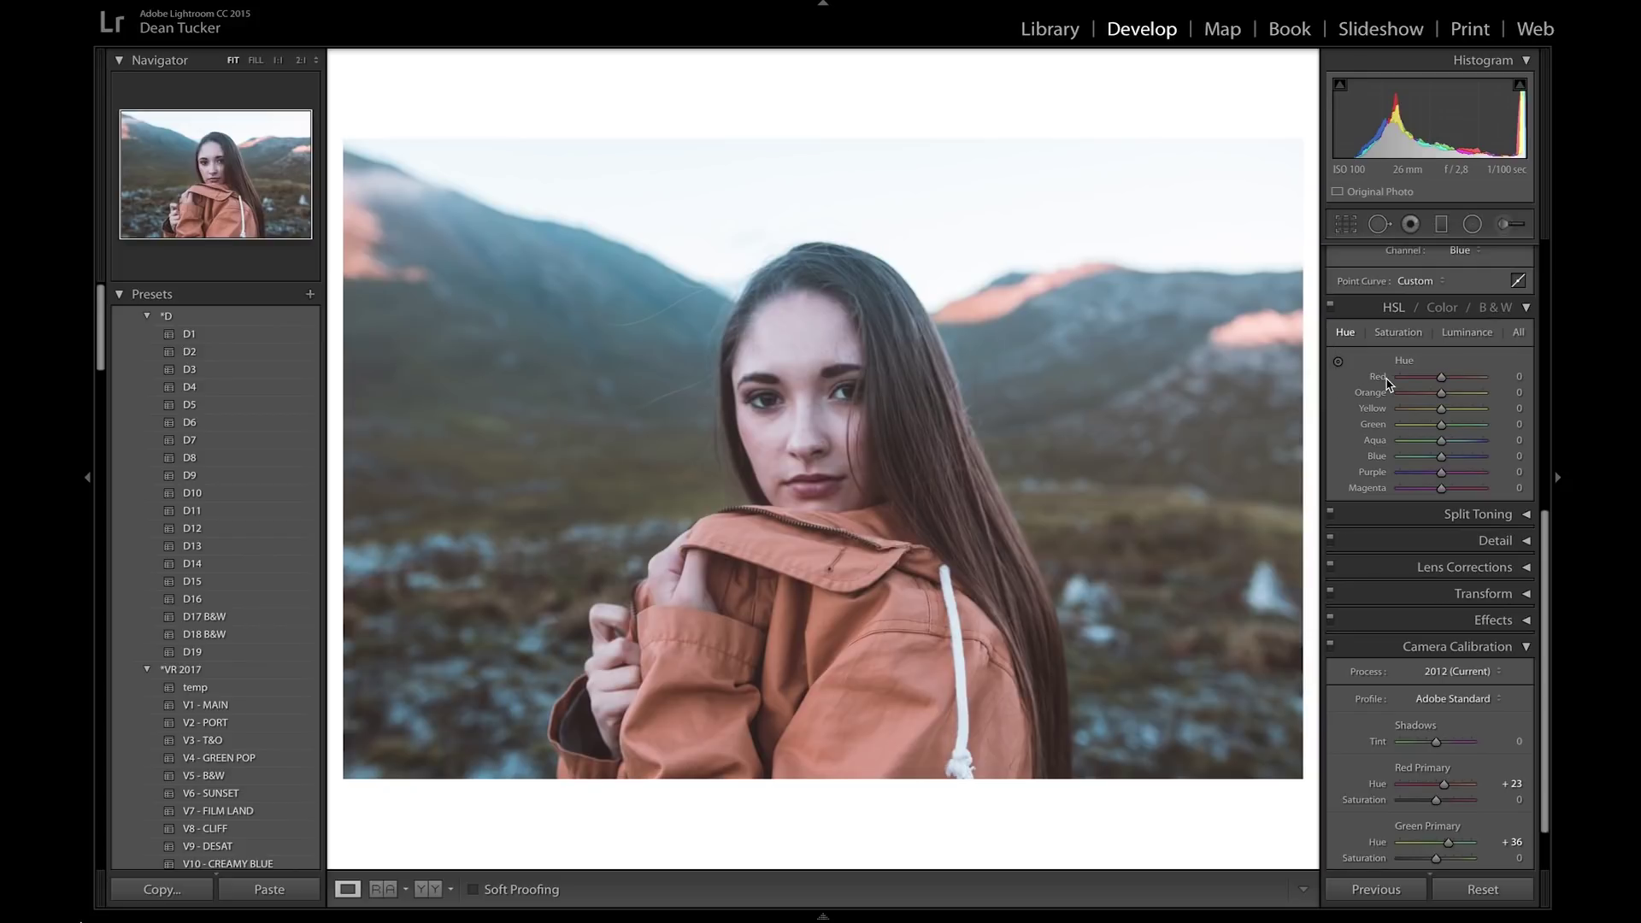
left_click(1340, 364)
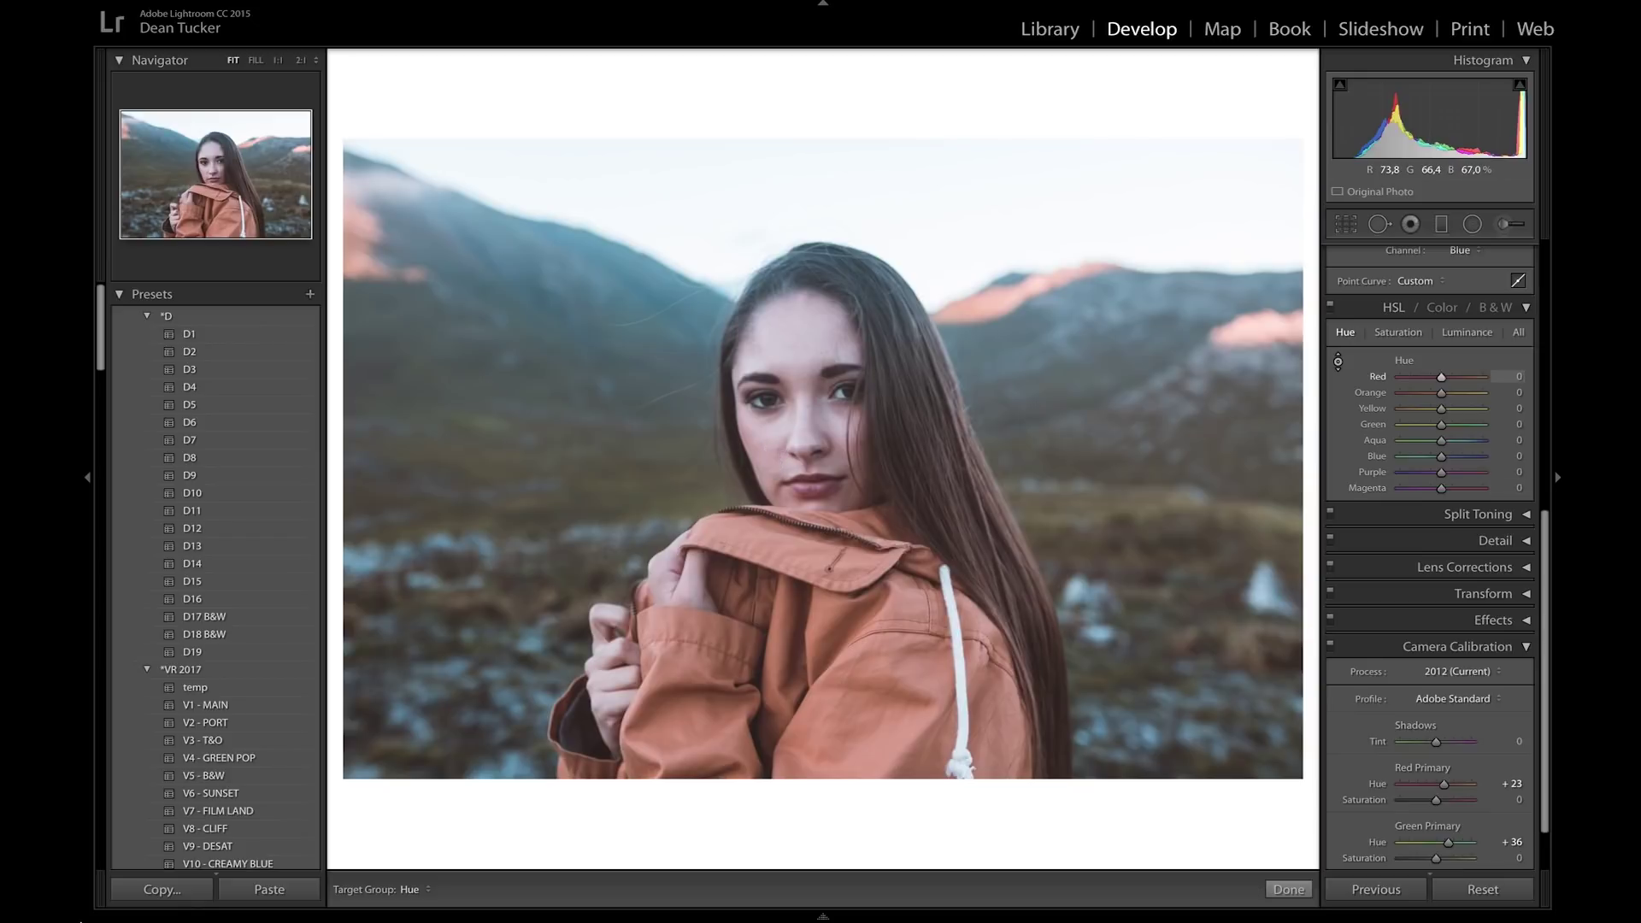
key("Down")
key("Down")
key("Down")
key("Down")
key("Down")
key("Down")
key("Down")
key("Down")
key("Down")
key("Down")
key("Down")
key("Down")
key("Down")
key("Down")
key("Down")
key("Down")
key("Down")
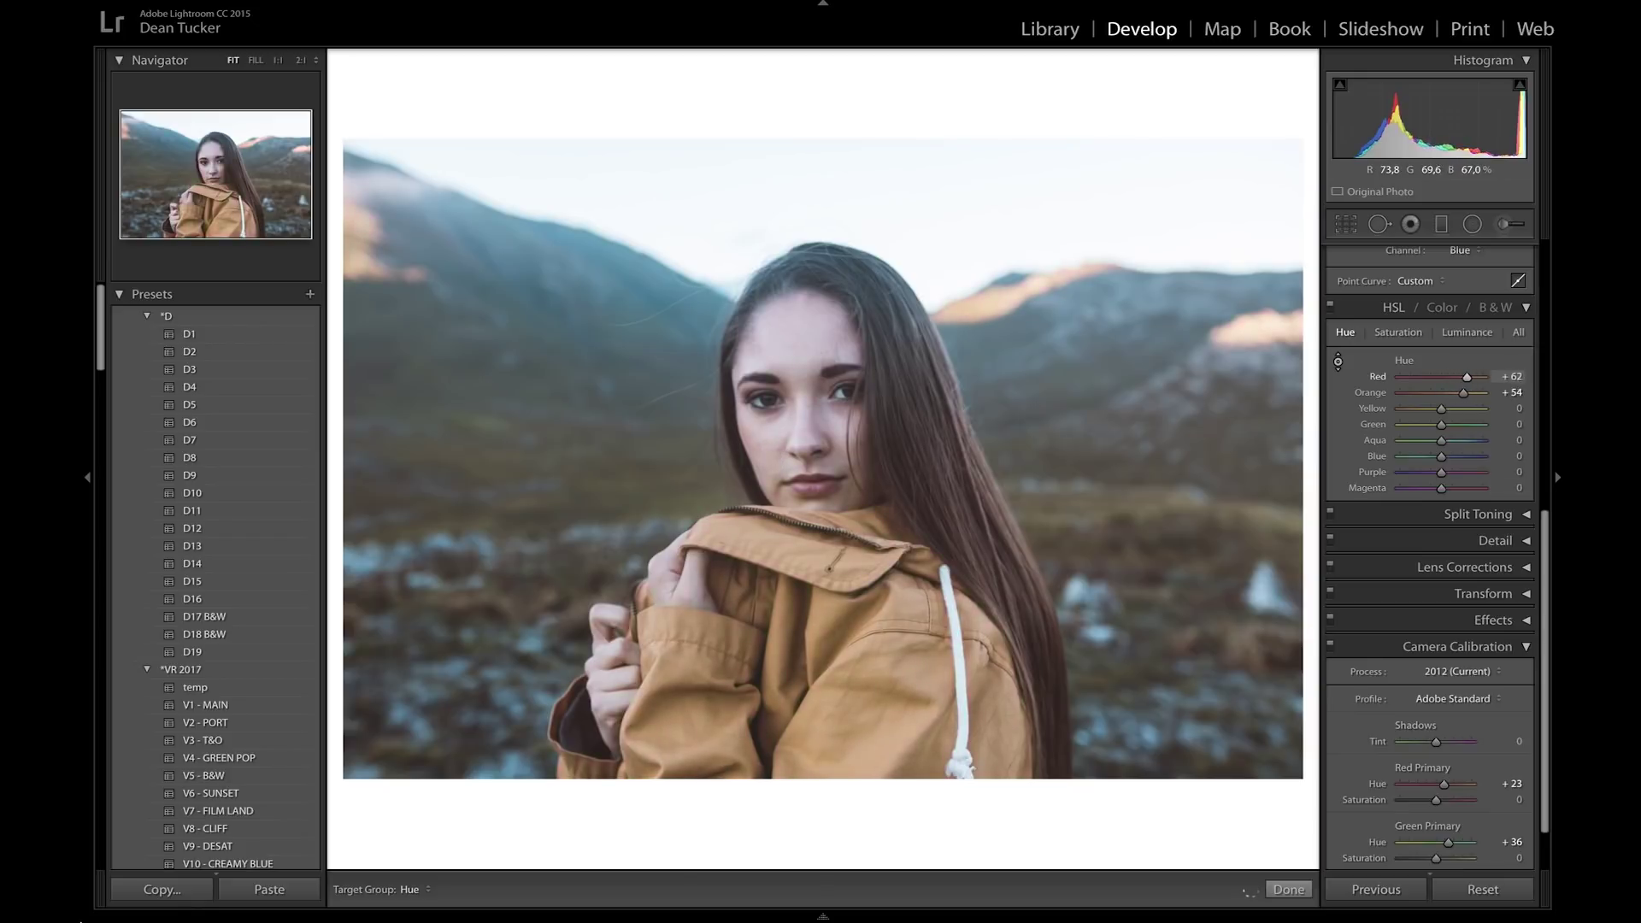
key("Down")
key("Down")
key("Down")
key("Down")
key("Down")
key("Down")
key("Down")
key("Down")
key("Down")
key("Down")
key("Down")
key("Down")
key("Down")
key("Down")
key("Down")
key("Down")
key("Down")
key("Down")
key("Down")
key("Down")
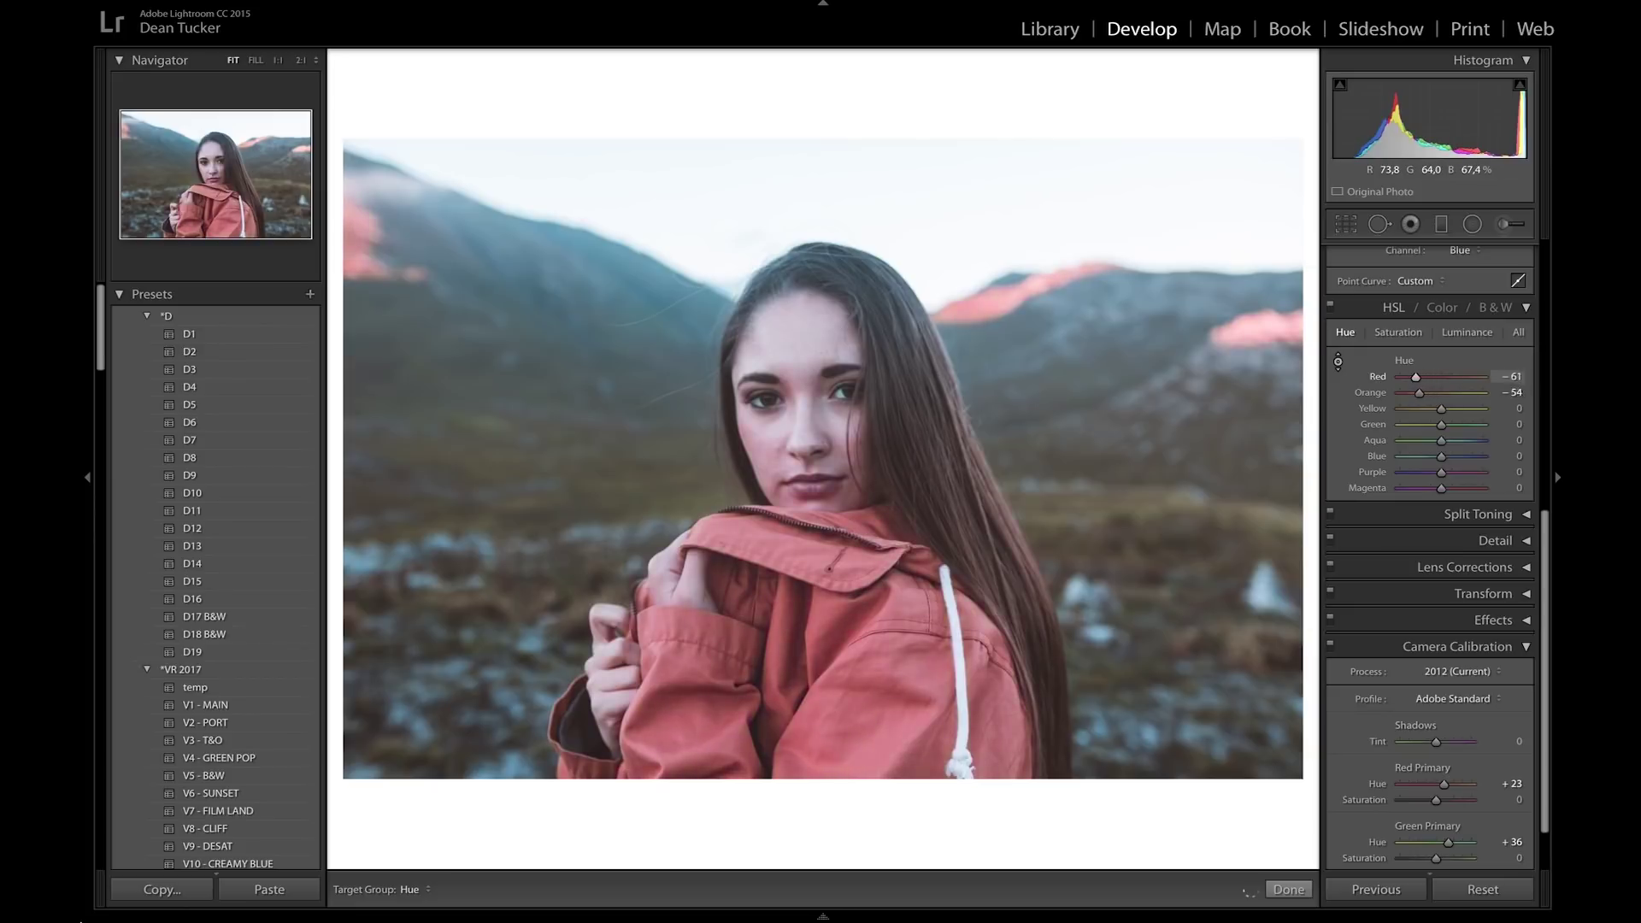
key("Up")
key("Up")
key("Up")
key("Up")
key("Up")
key("Up")
key("Up")
key("Up")
key("Up")
key("Up")
key("Up")
key("Up")
key("Up")
key("Up")
key("Up")
key("Up")
key("Up")
key("Up")
key("Up")
key("Up")
key("Up")
key("Up")
key("Up")
key("Up")
key("Up")
key("Up")
key("Up")
key("Up")
key("Up")
key("Up")
key("Up")
key("Up")
key("Up")
key("Up")
key("Up")
key("Up")
key("Up")
key("Up")
key("Up")
key("Up")
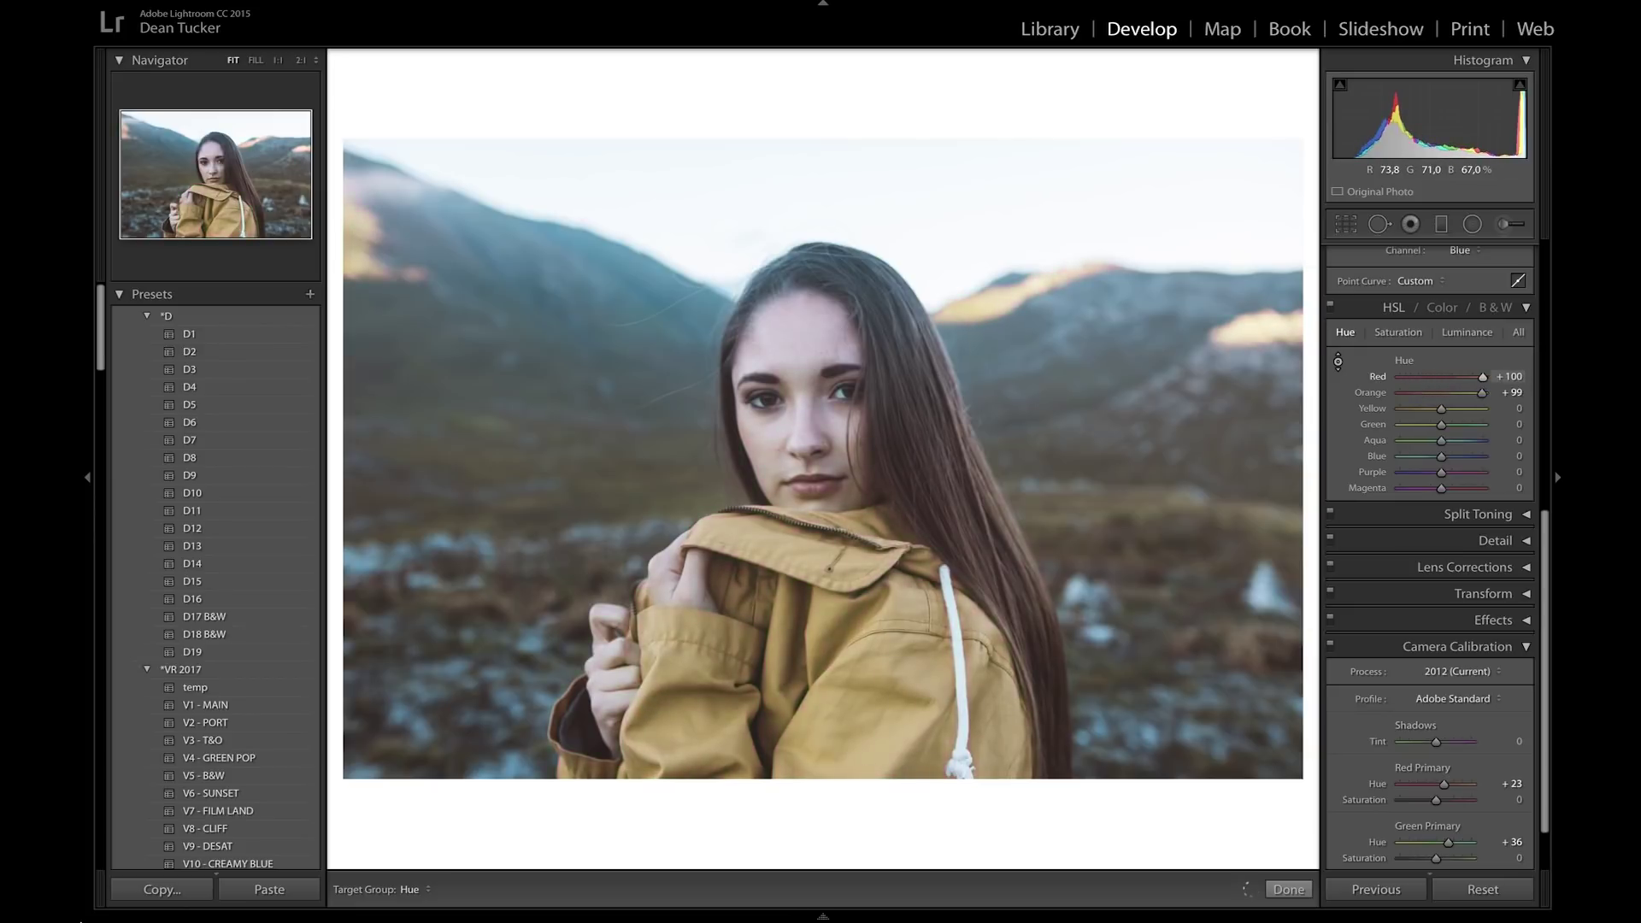
key("Down")
key("Down")
key("Down")
key("Down")
key("Down")
key("Down")
key("Down")
key("Down")
key("Down")
key("Down")
key("Down")
key("Down")
key("Down")
key("Down")
key("Down")
key("Down")
key("Down")
key("Down")
key("Down")
key("Down")
key("Up")
key("Up")
key("Up")
key("Up")
key("Up")
key("Up")
key("Up")
key("Up")
key("Up")
key("Up")
key("Up")
key("Up")
key("Up")
key("Up")
key("Up")
key("Up")
key("Up")
key("Up")
key("Up")
key("Up")
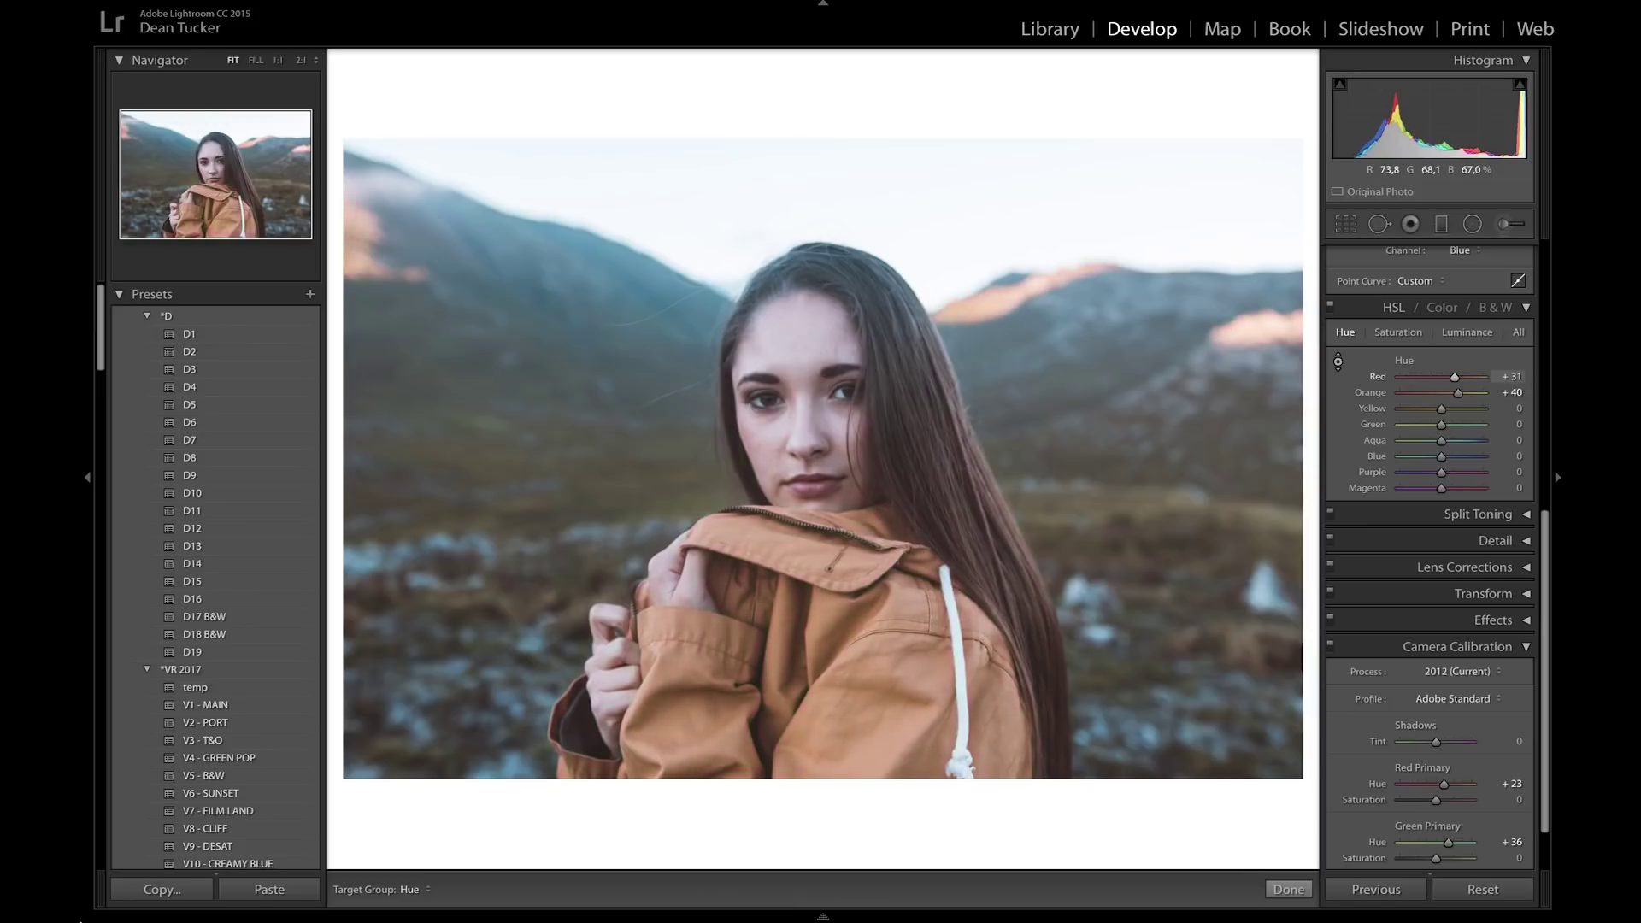
key("Down")
key("Down")
key("Down")
key("Down")
key("Down")
key("Down")
key("Up")
key("Up")
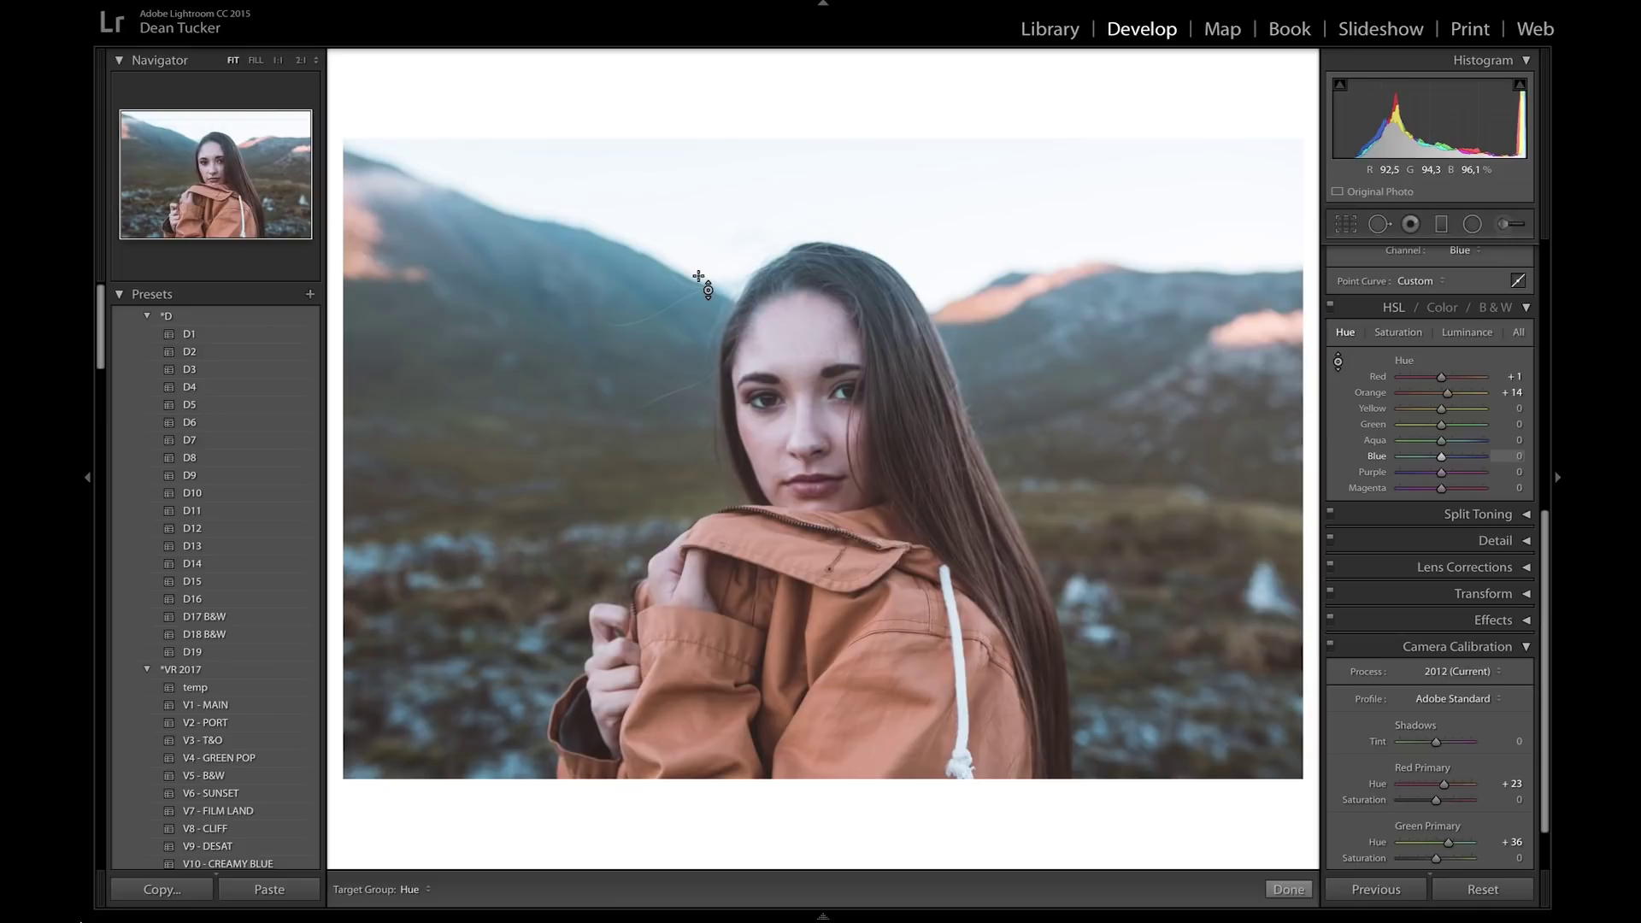
With targeted Hue adjustment on the blue mountain background, shift the hues to Aqua −19 and Blue −47.
key("Down")
key("Down")
key("Down")
key("Down")
key("Down")
key("Down")
key("Down")
key("Down")
key("Down")
key("Down")
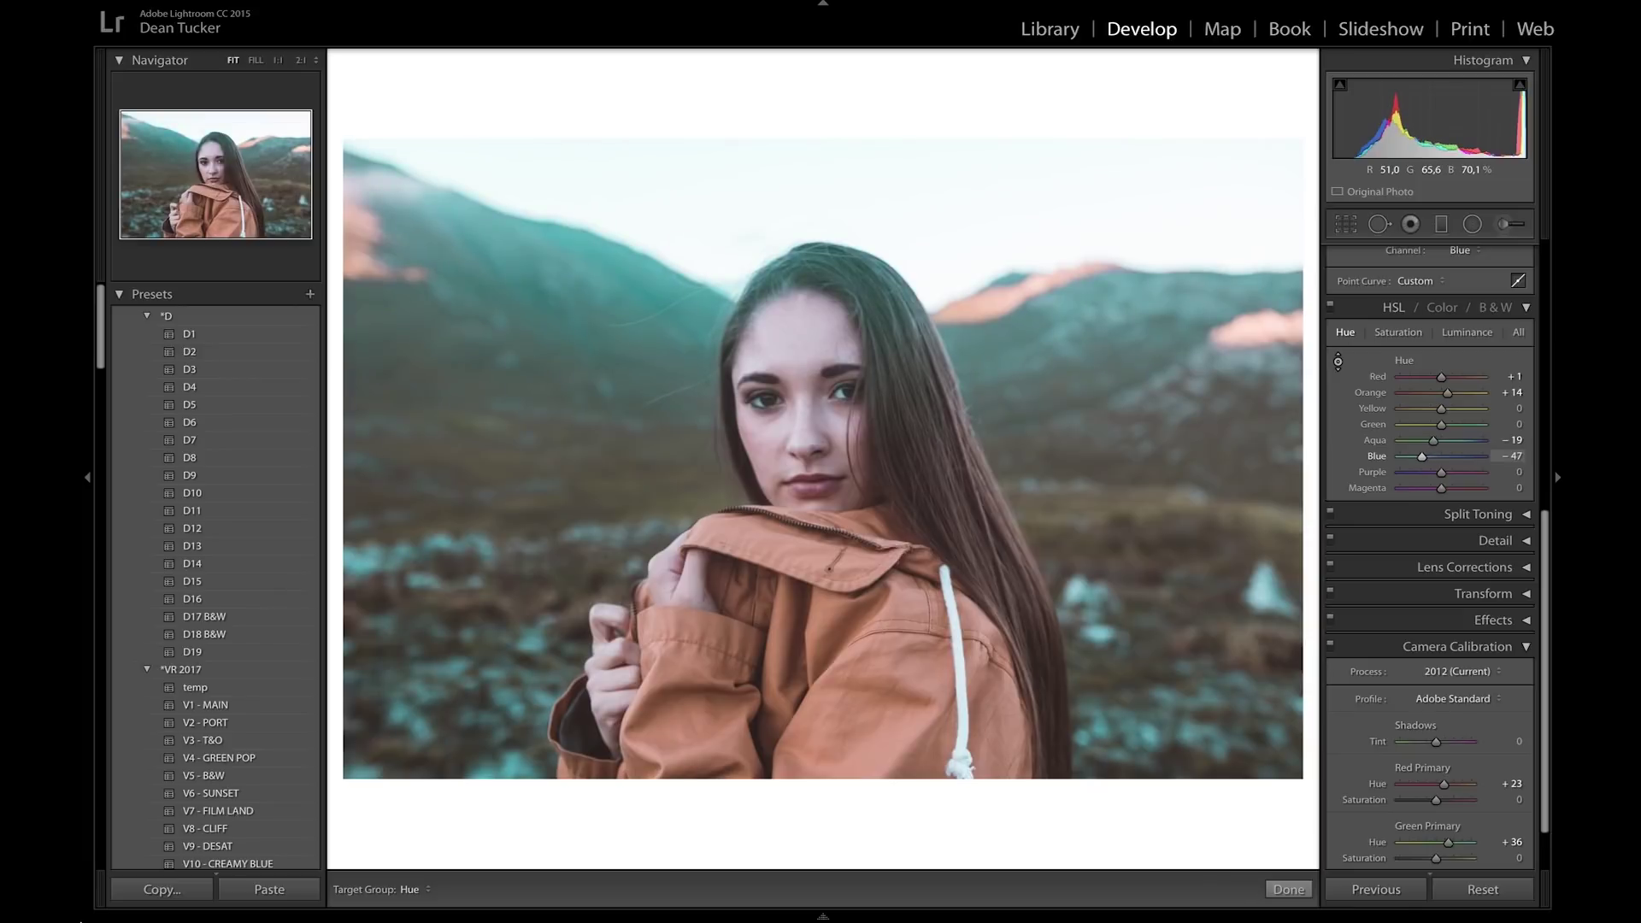
With targeted Hue adjustment on the blue mountain background, shift the hues to Aqua −13 and Blue −9.
key("Up")
key("Up")
key("Down")
key("Down")
key("Down")
key("Down")
key("Down")
key("Down")
key("Down")
key("Down")
key("Down")
key("Down")
key("Down")
key("Down")
key("Down")
key("Down")
key("Down")
key("Down")
key("Down")
key("Down")
key("Down")
key("Down")
key("Up")
key("Up")
key("Up")
key("Up")
key("Up")
key("Up")
key("Up")
key("Up")
key("Up")
key("Up")
key("Up")
key("Up")
key("Up")
key("Up")
key("Up")
key("Up")
key("Up")
key("Up")
key("Up")
key("Up")
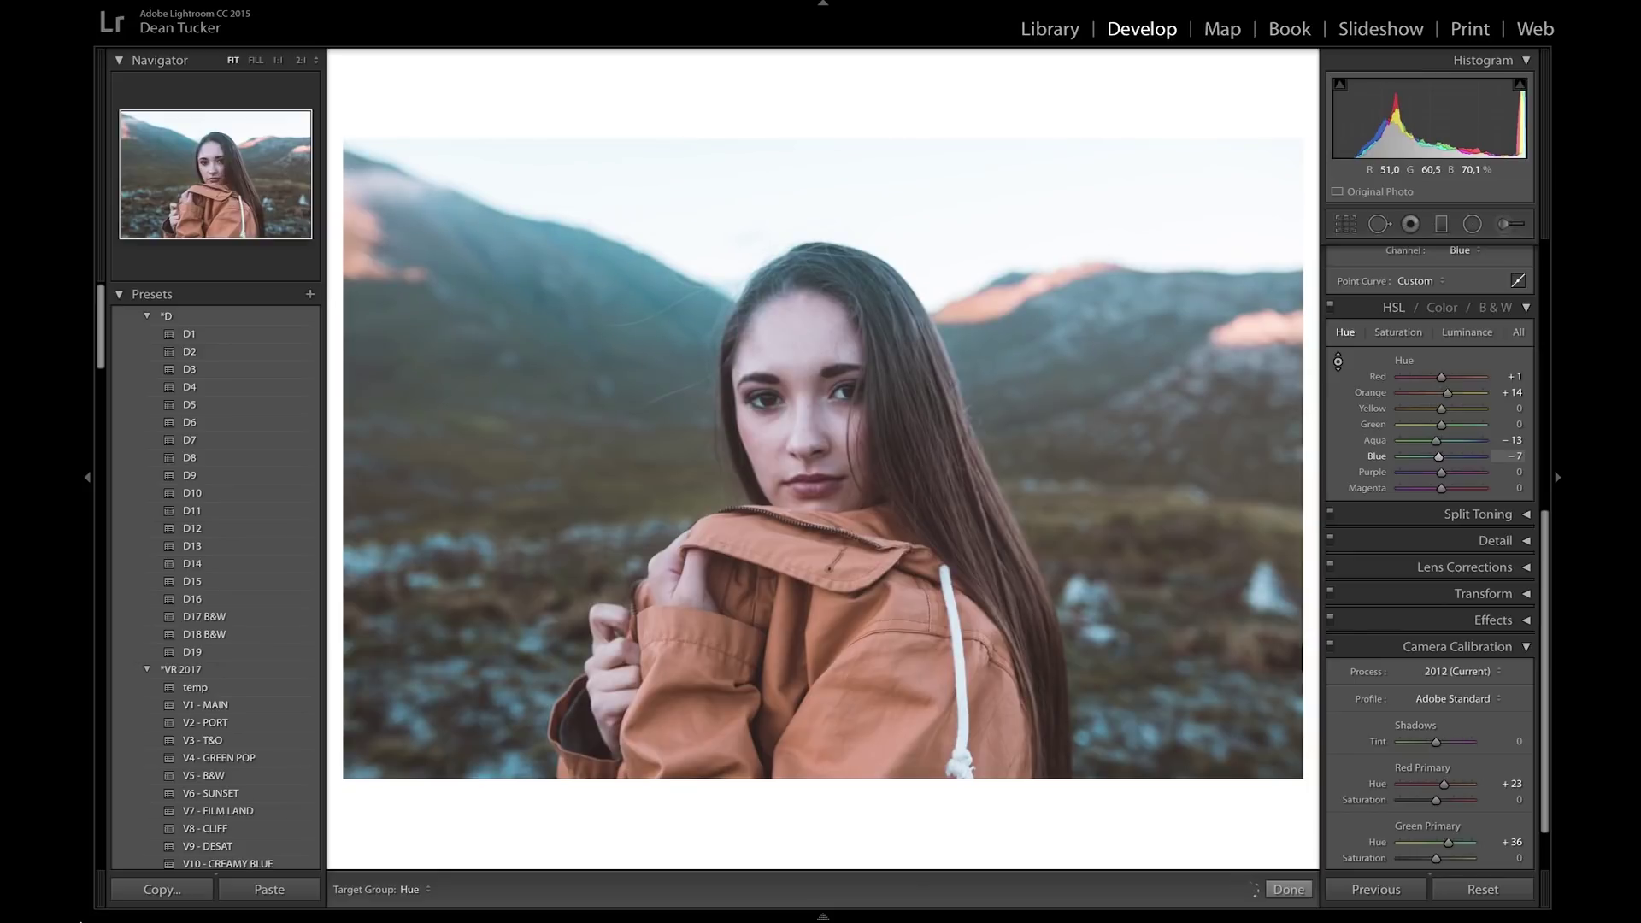
key("Down")
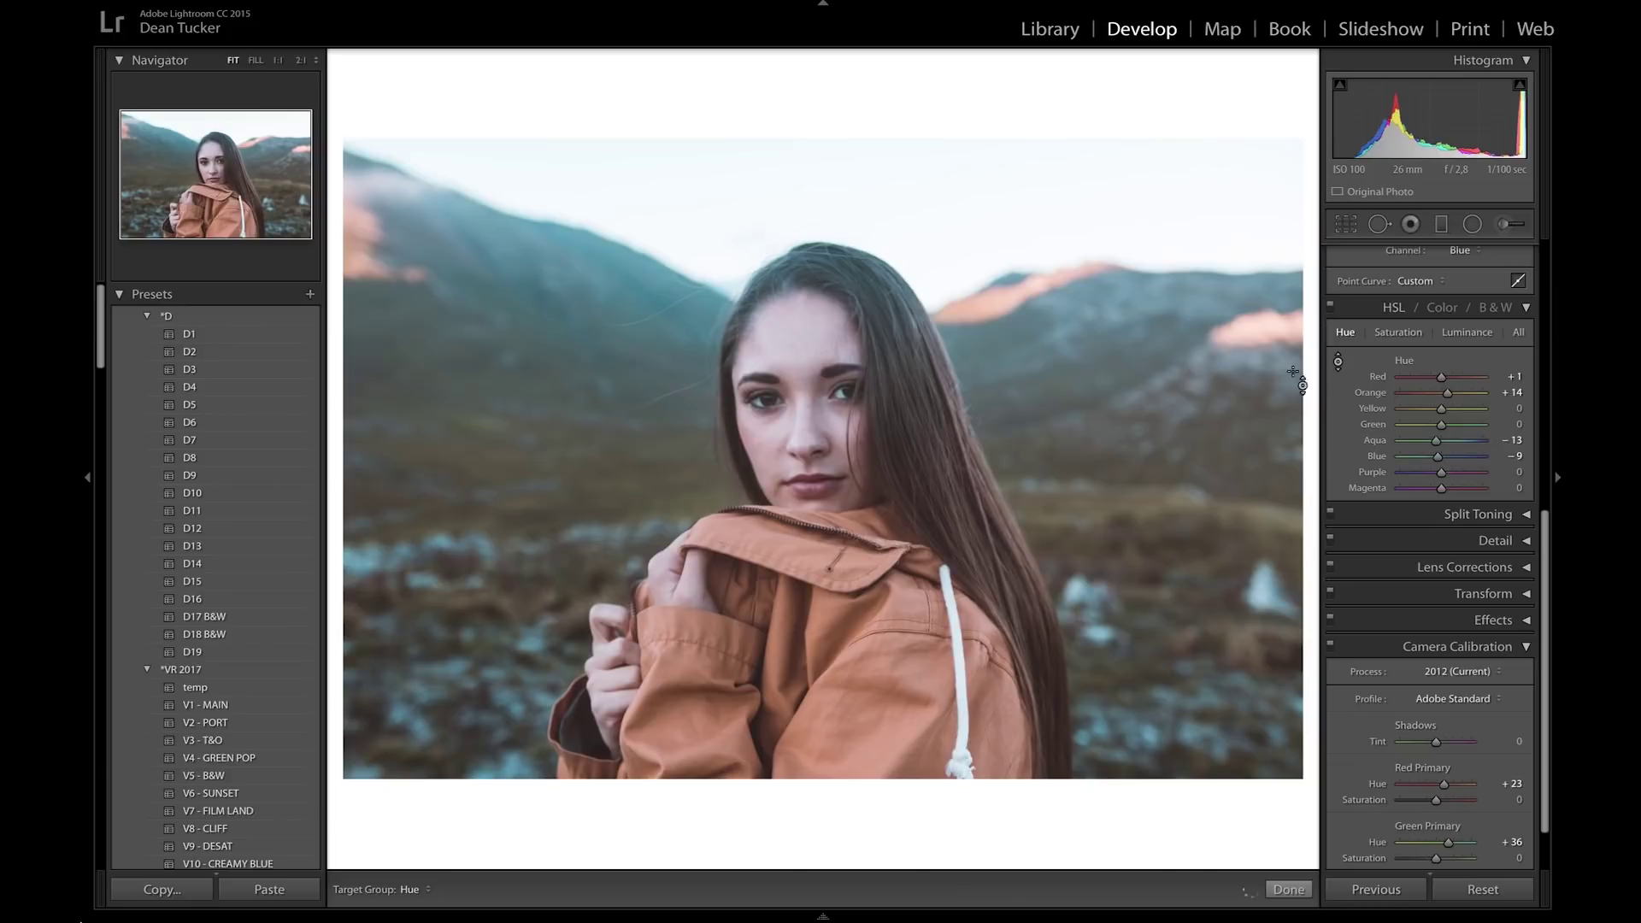
Add a graduated filter rising from the photo's lower edge across the jacket and set its Exposure to −4.00.
scroll(1339, 380, "up", 5)
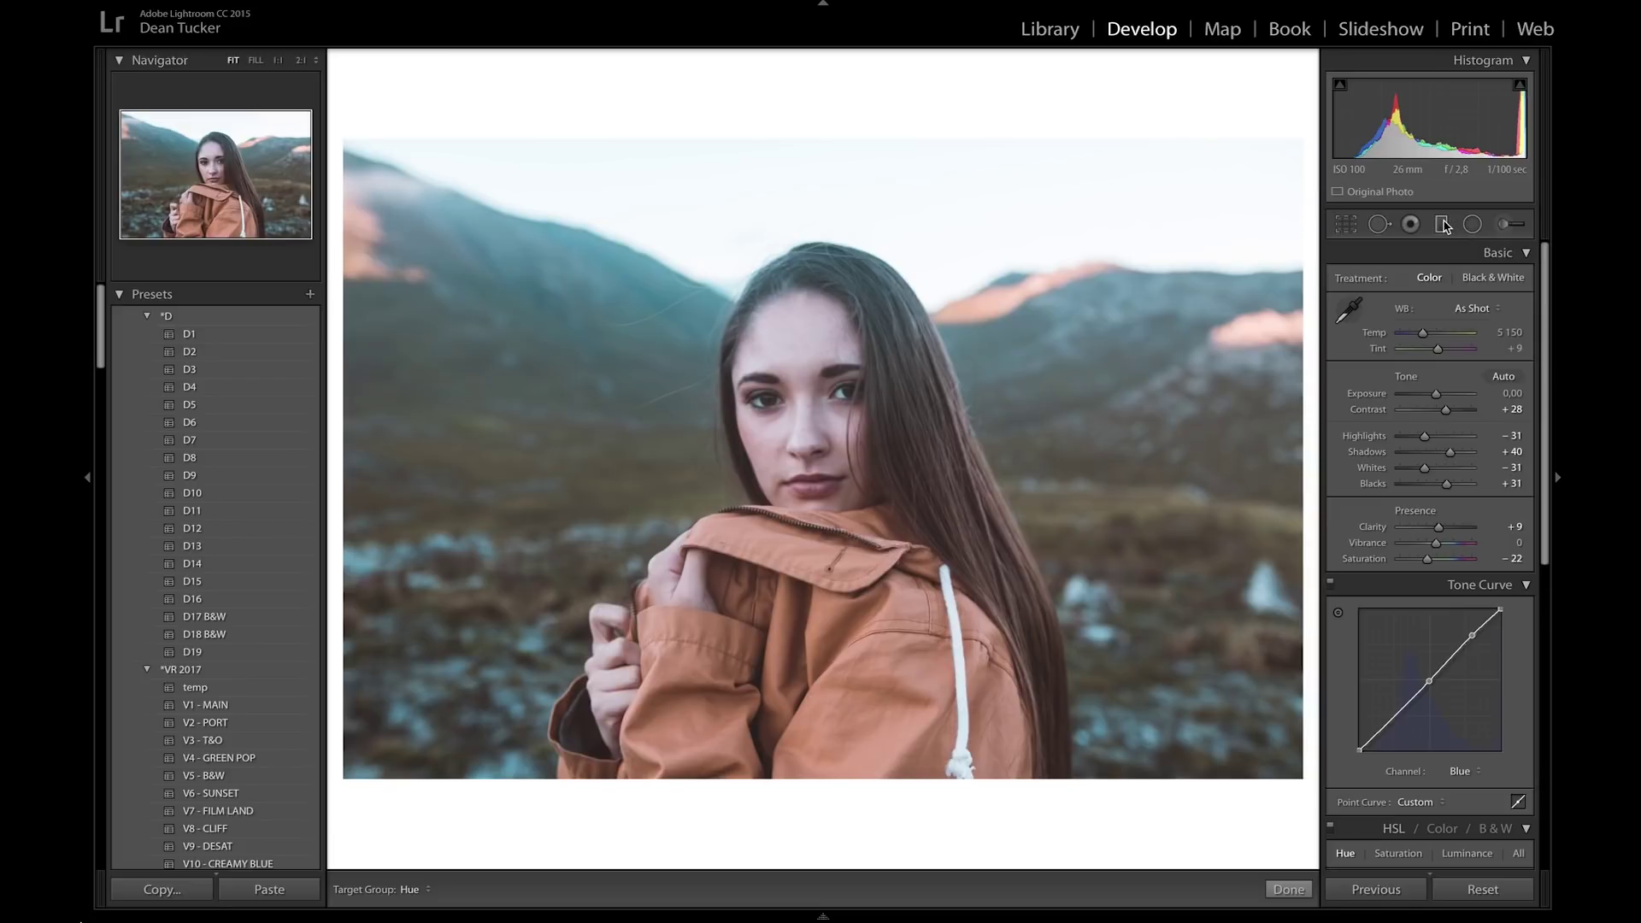
left_click(1443, 224)
left_click_drag(841, 830, 829, 518)
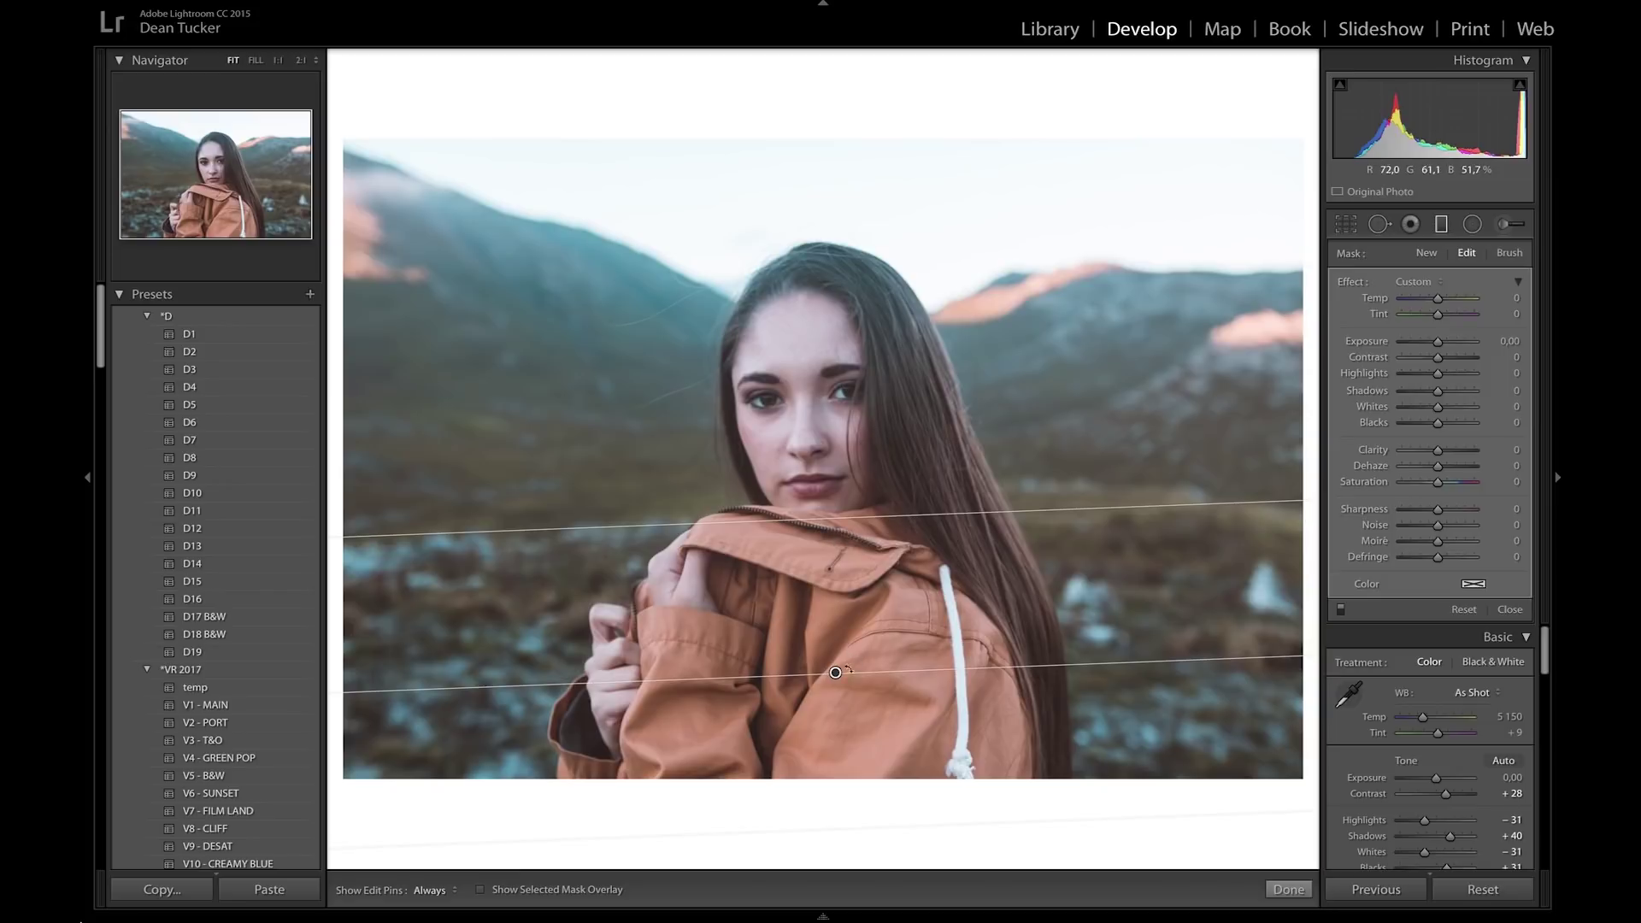
left_click_drag(835, 673, 836, 691)
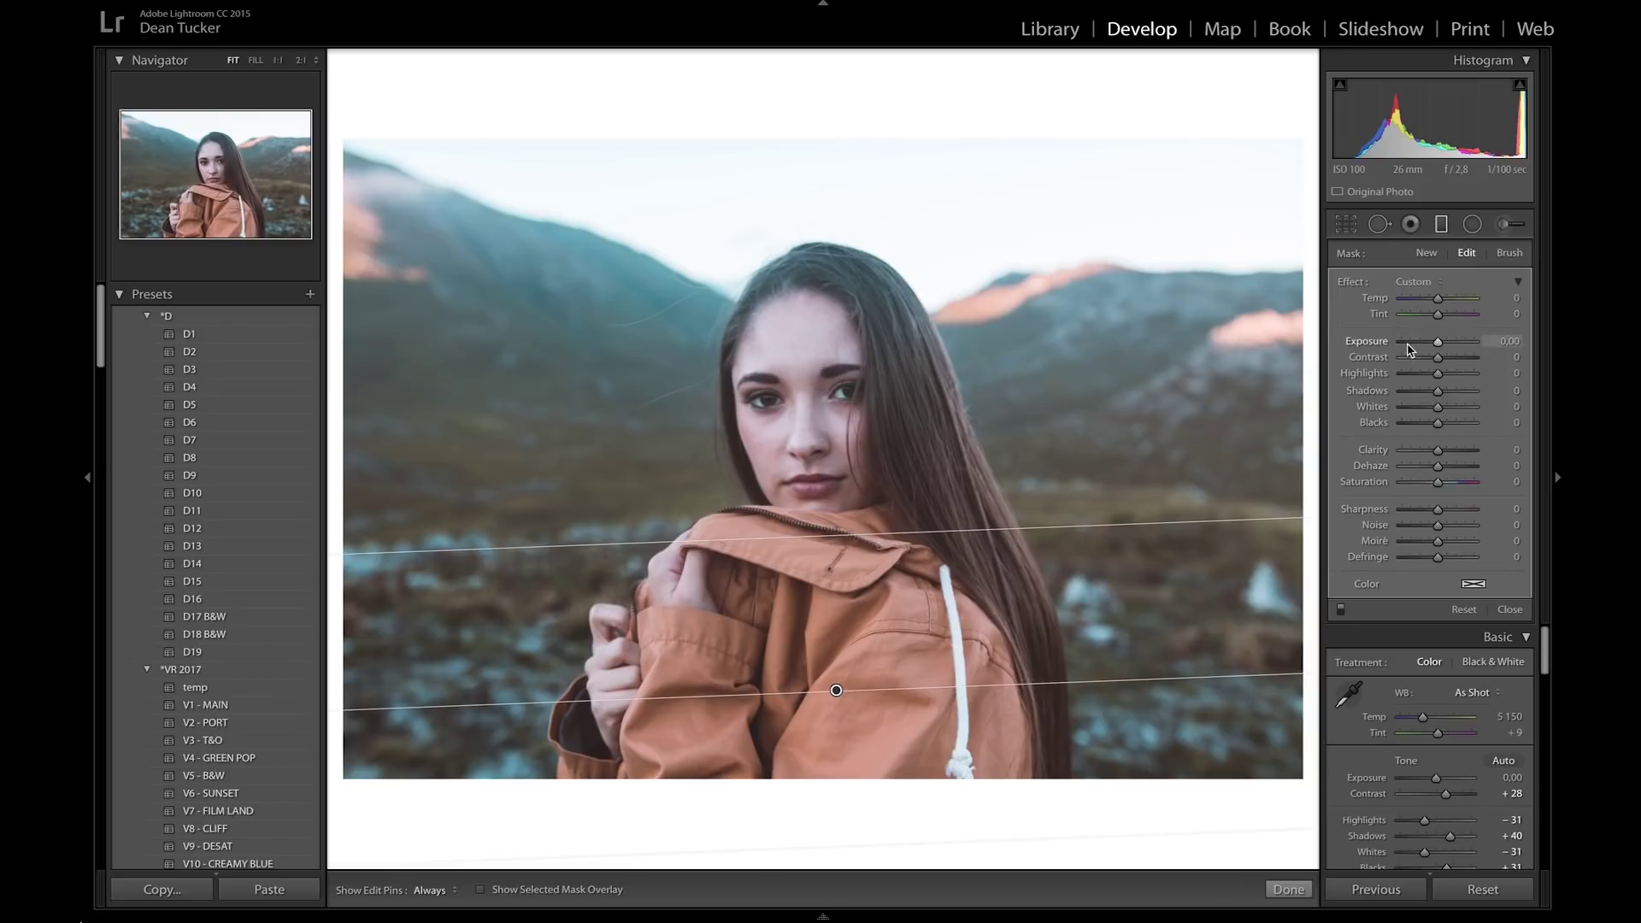
left_click_drag(1408, 346, 1360, 346)
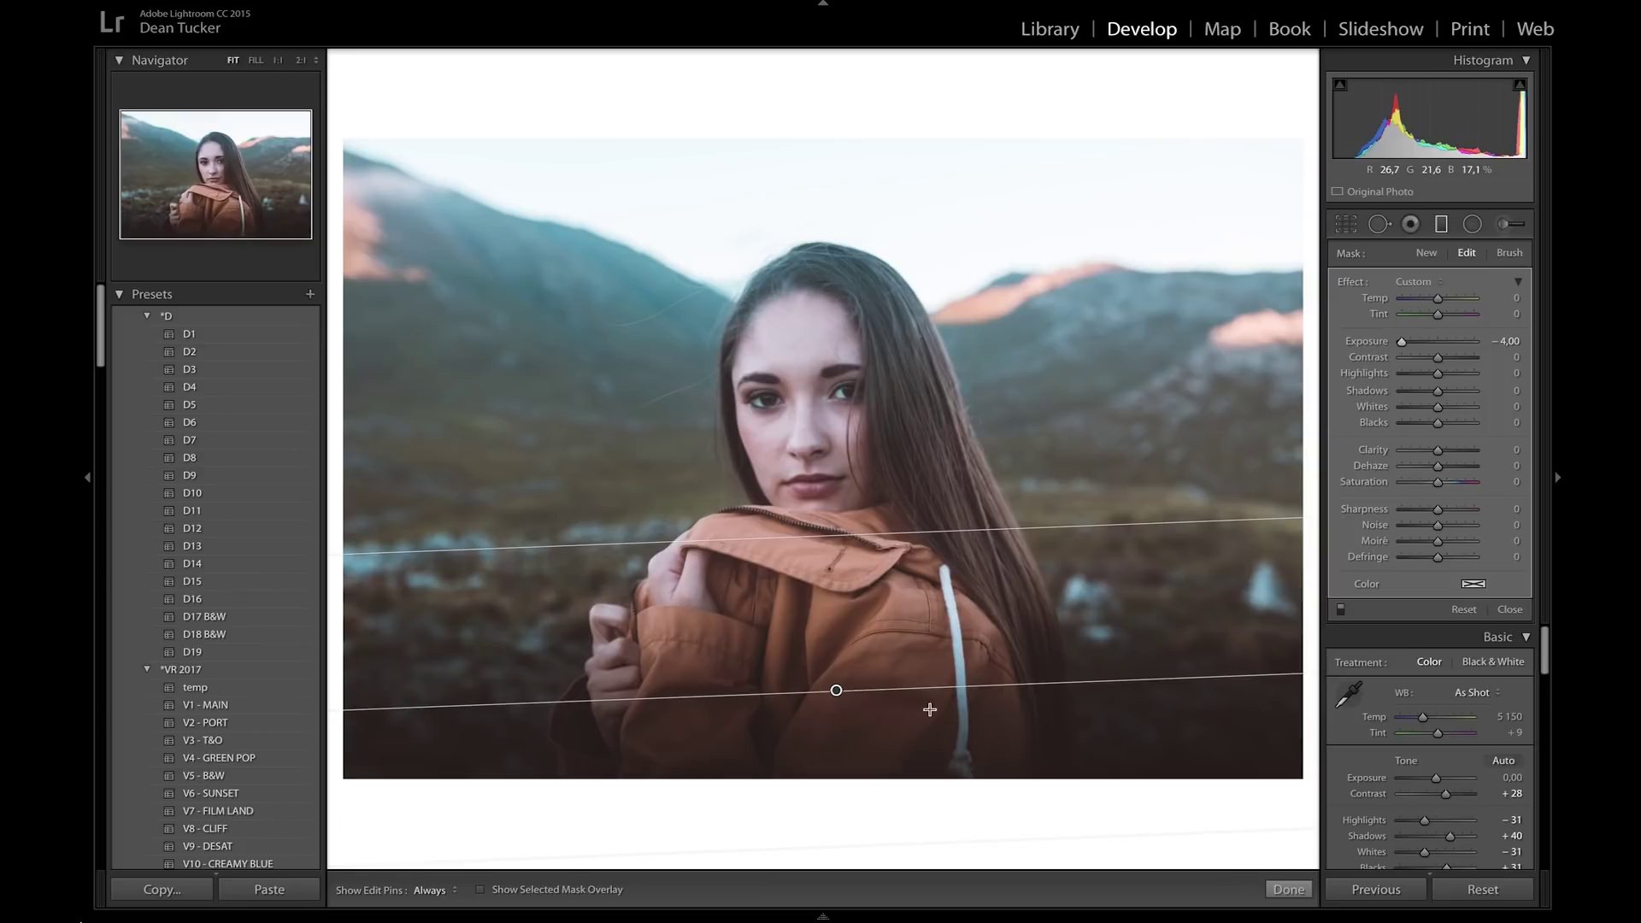
Widen the graduated filter's transition, reposition it nearly level at the photo's lower edge, and set its Exposure to −2.14.
left_click_drag(836, 690, 844, 498)
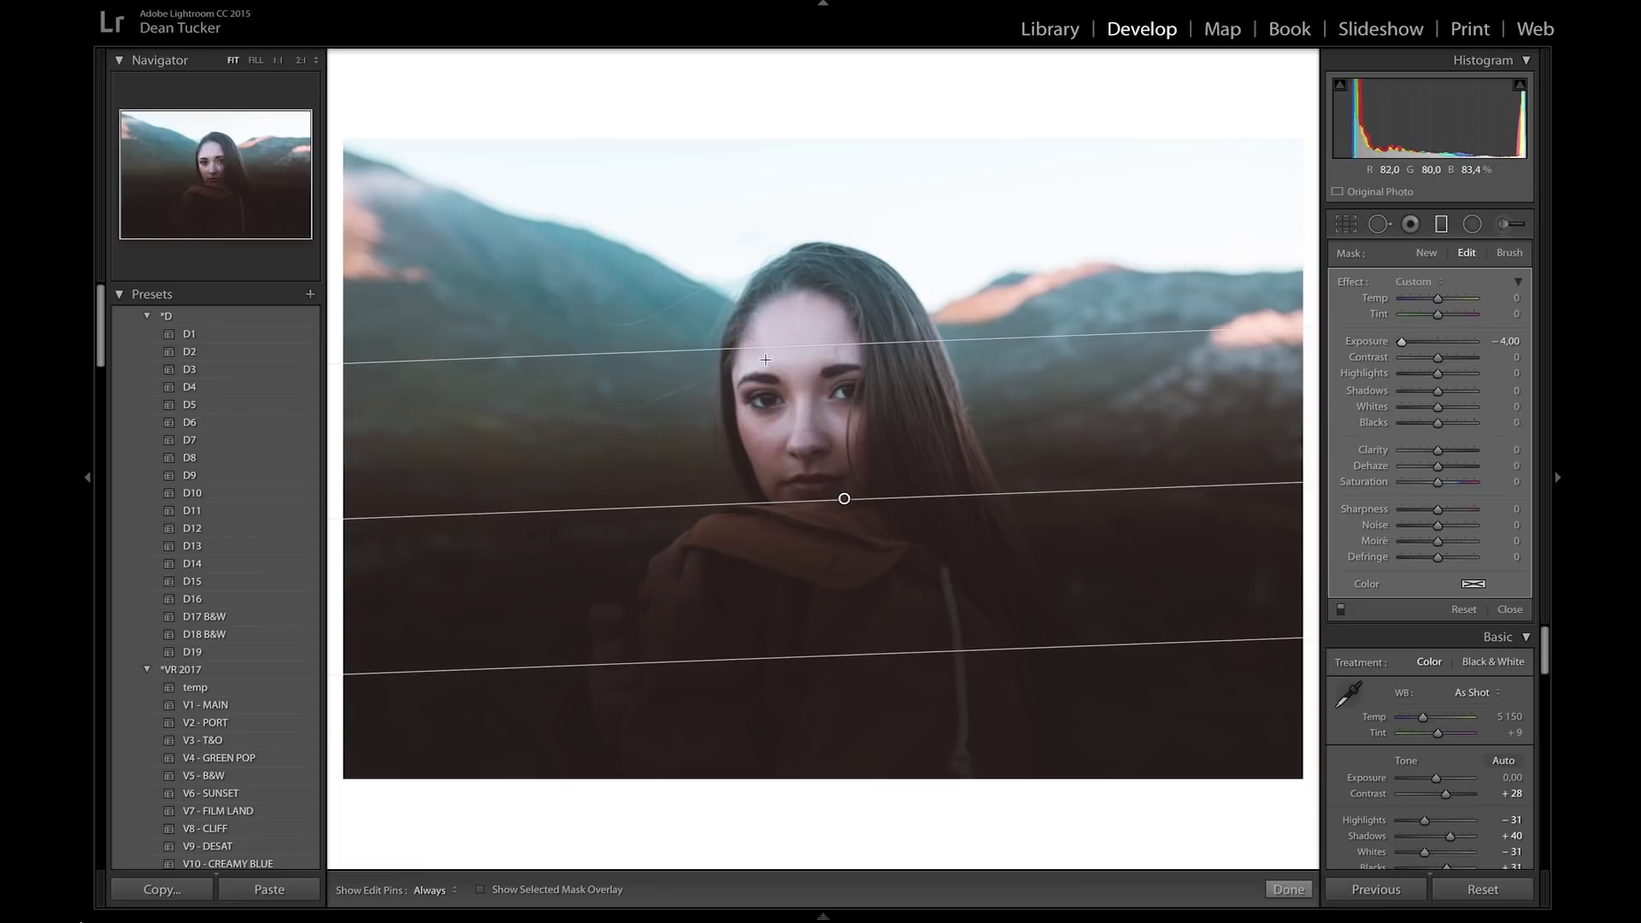
mouse_move(770, 352)
left_mouse_down()
mouse_move(770, 548)
mouse_move(770, 380)
left_mouse_up()
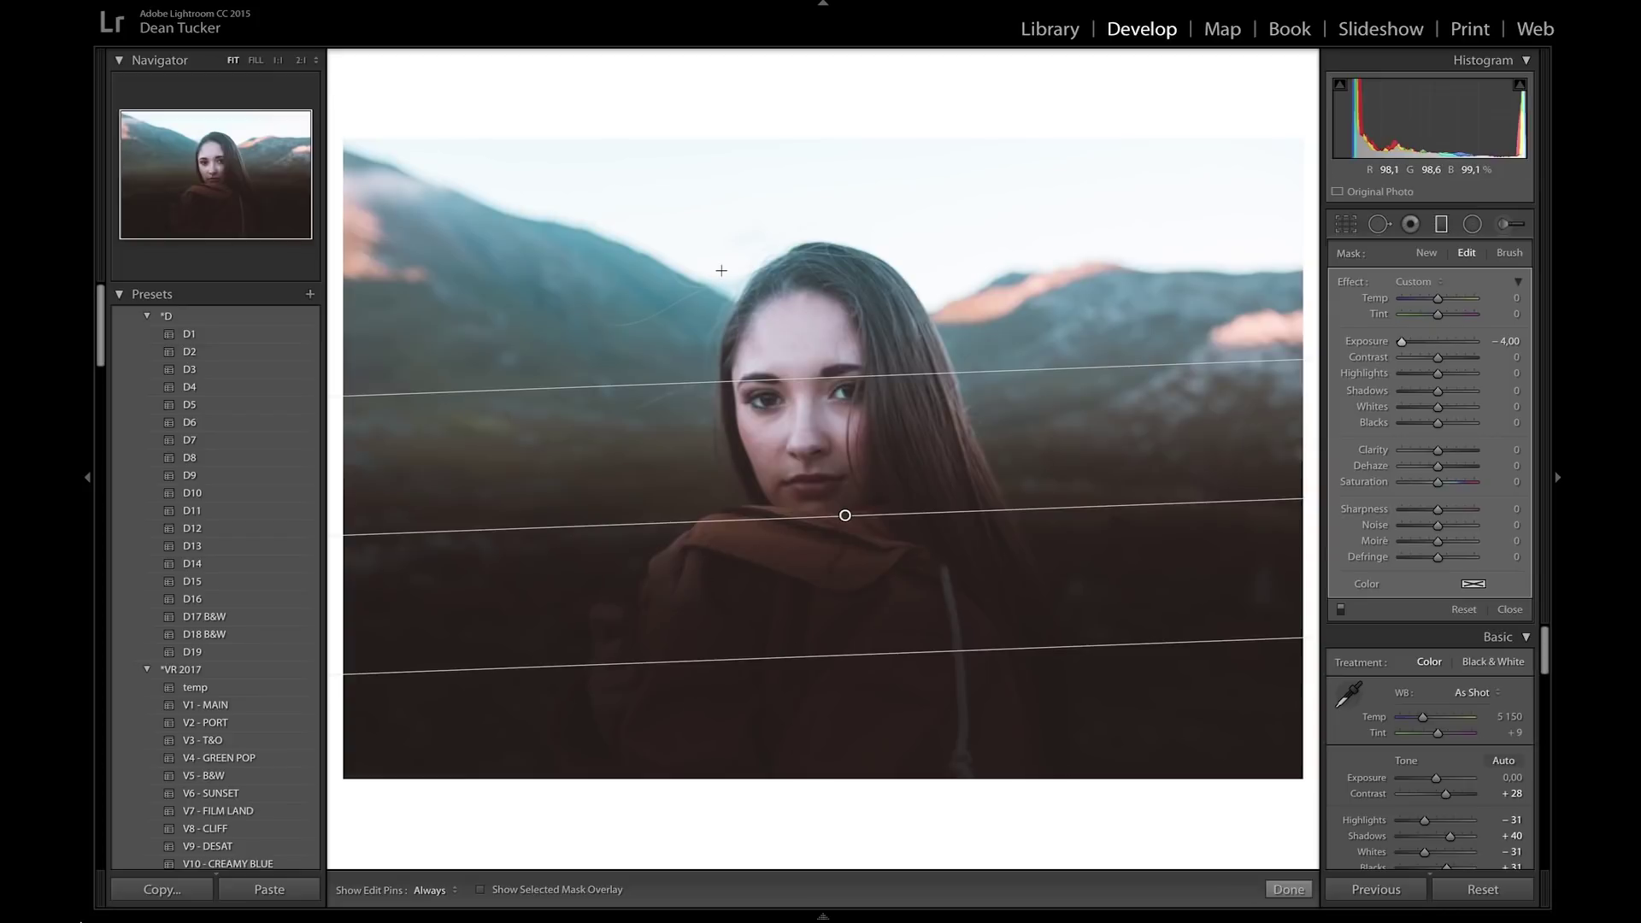
left_click_drag(826, 378, 640, 606)
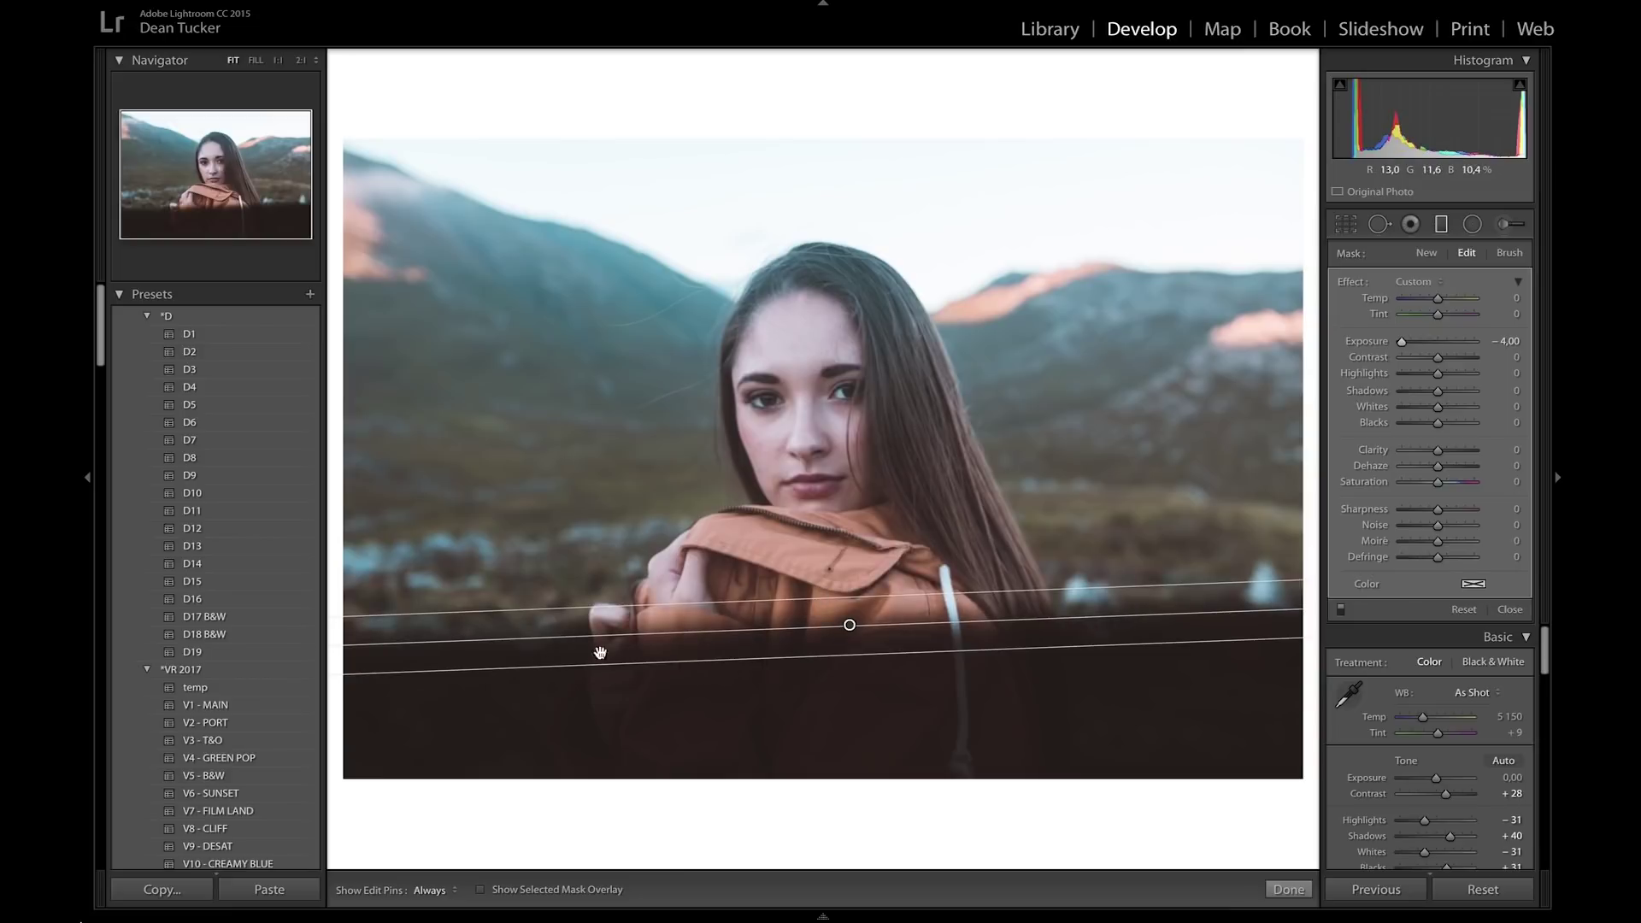
left_click_drag(831, 596, 830, 246)
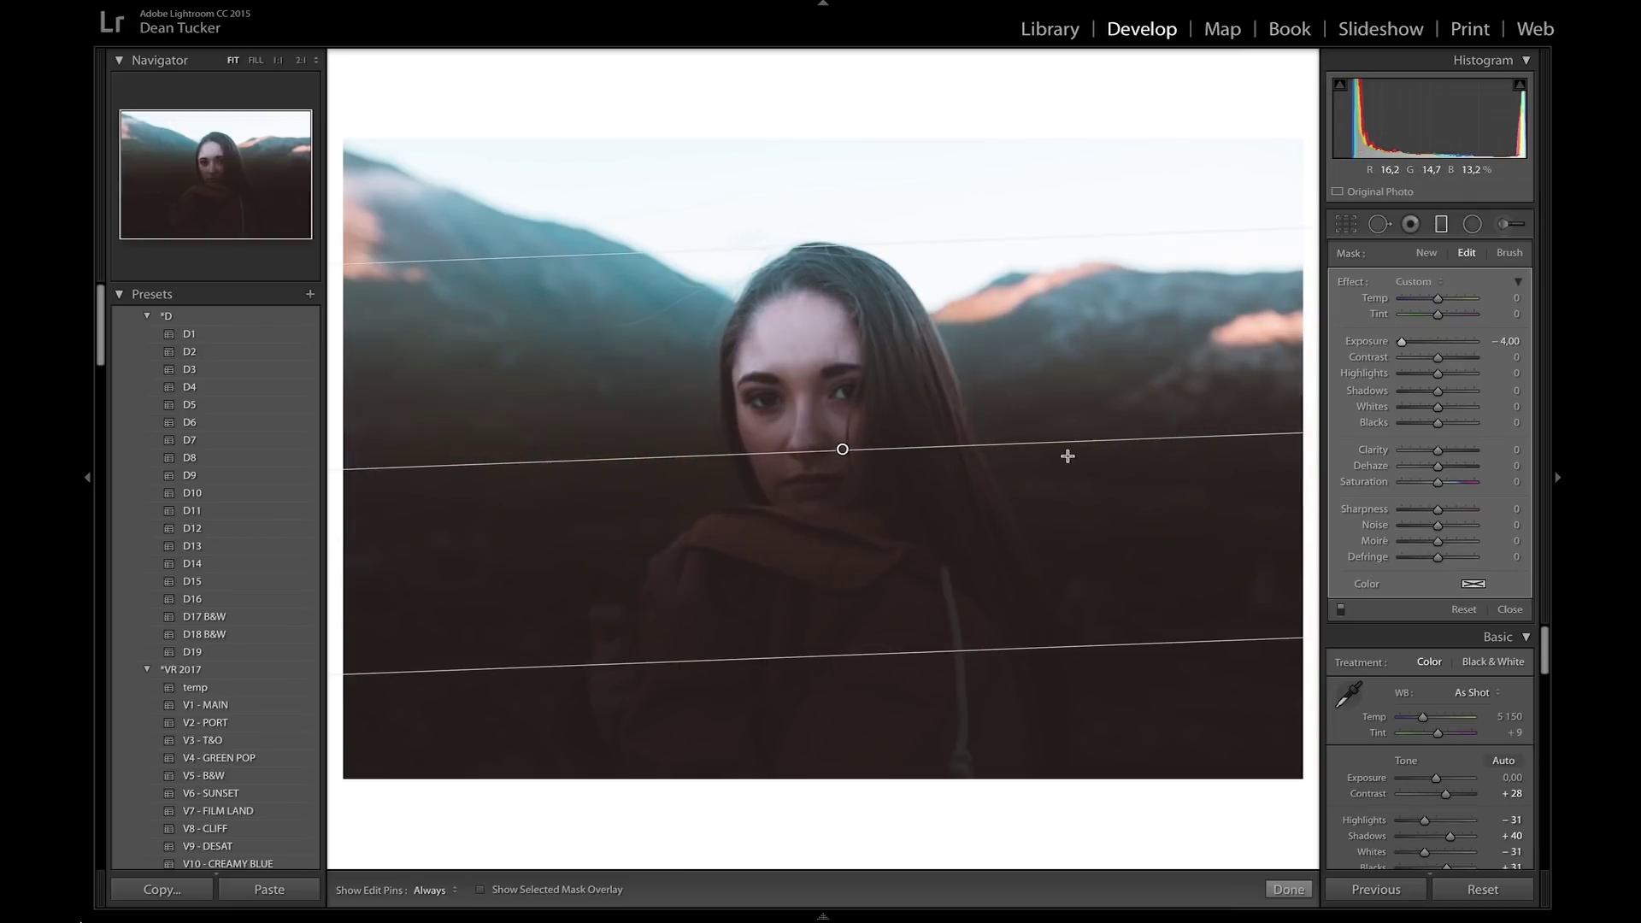
left_click_drag(843, 439, 852, 745)
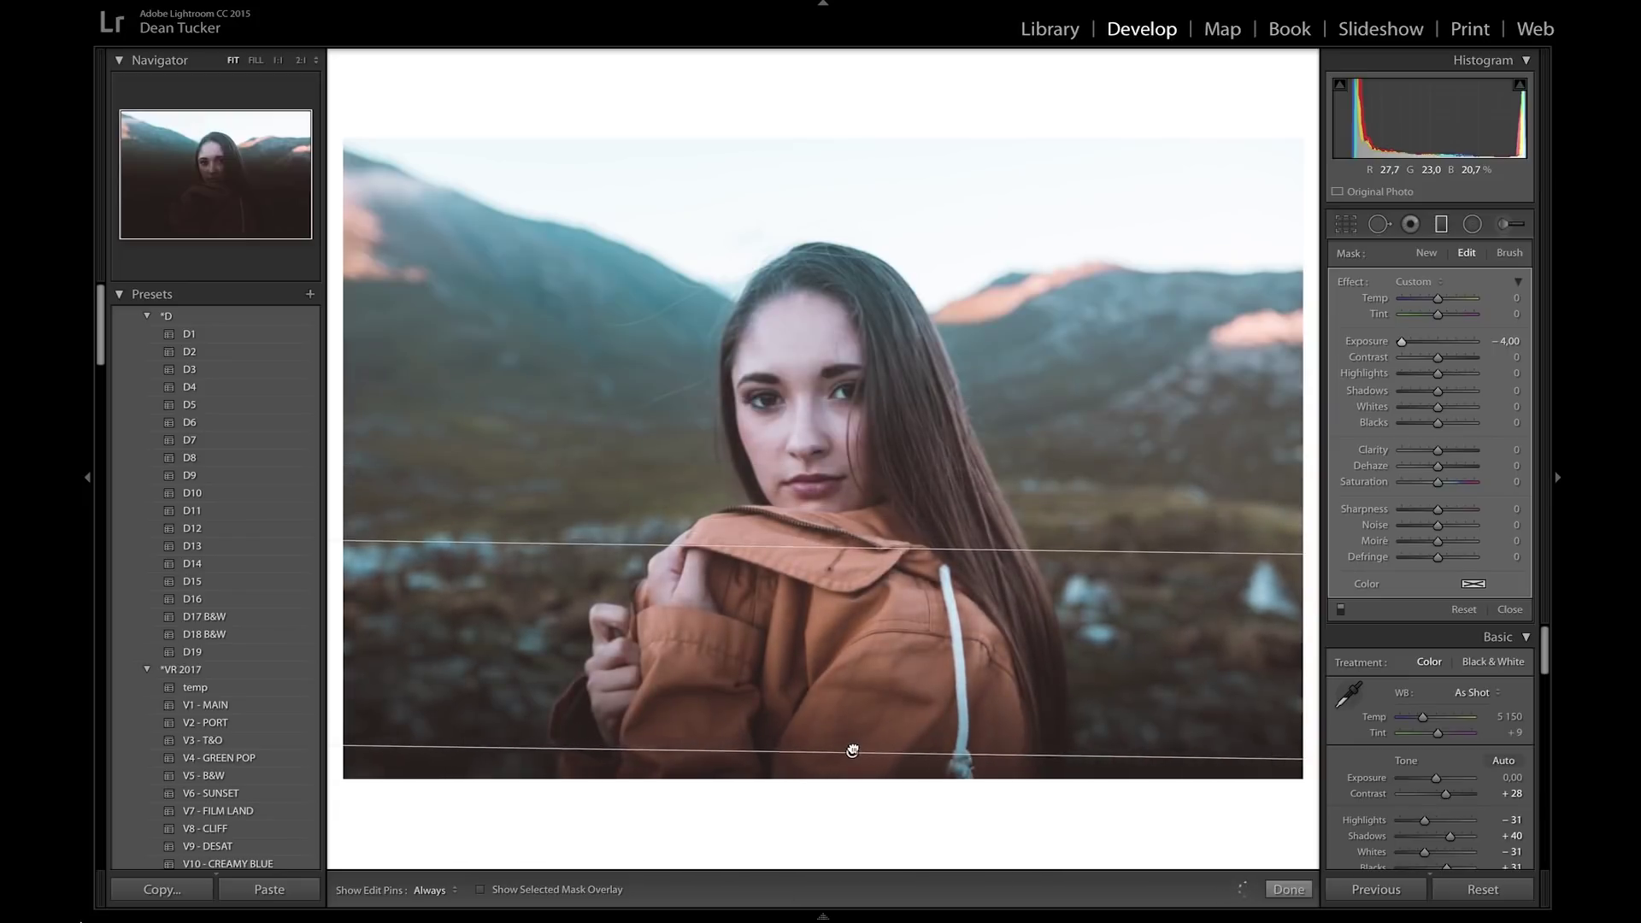
left_click_drag(1402, 341, 1420, 343)
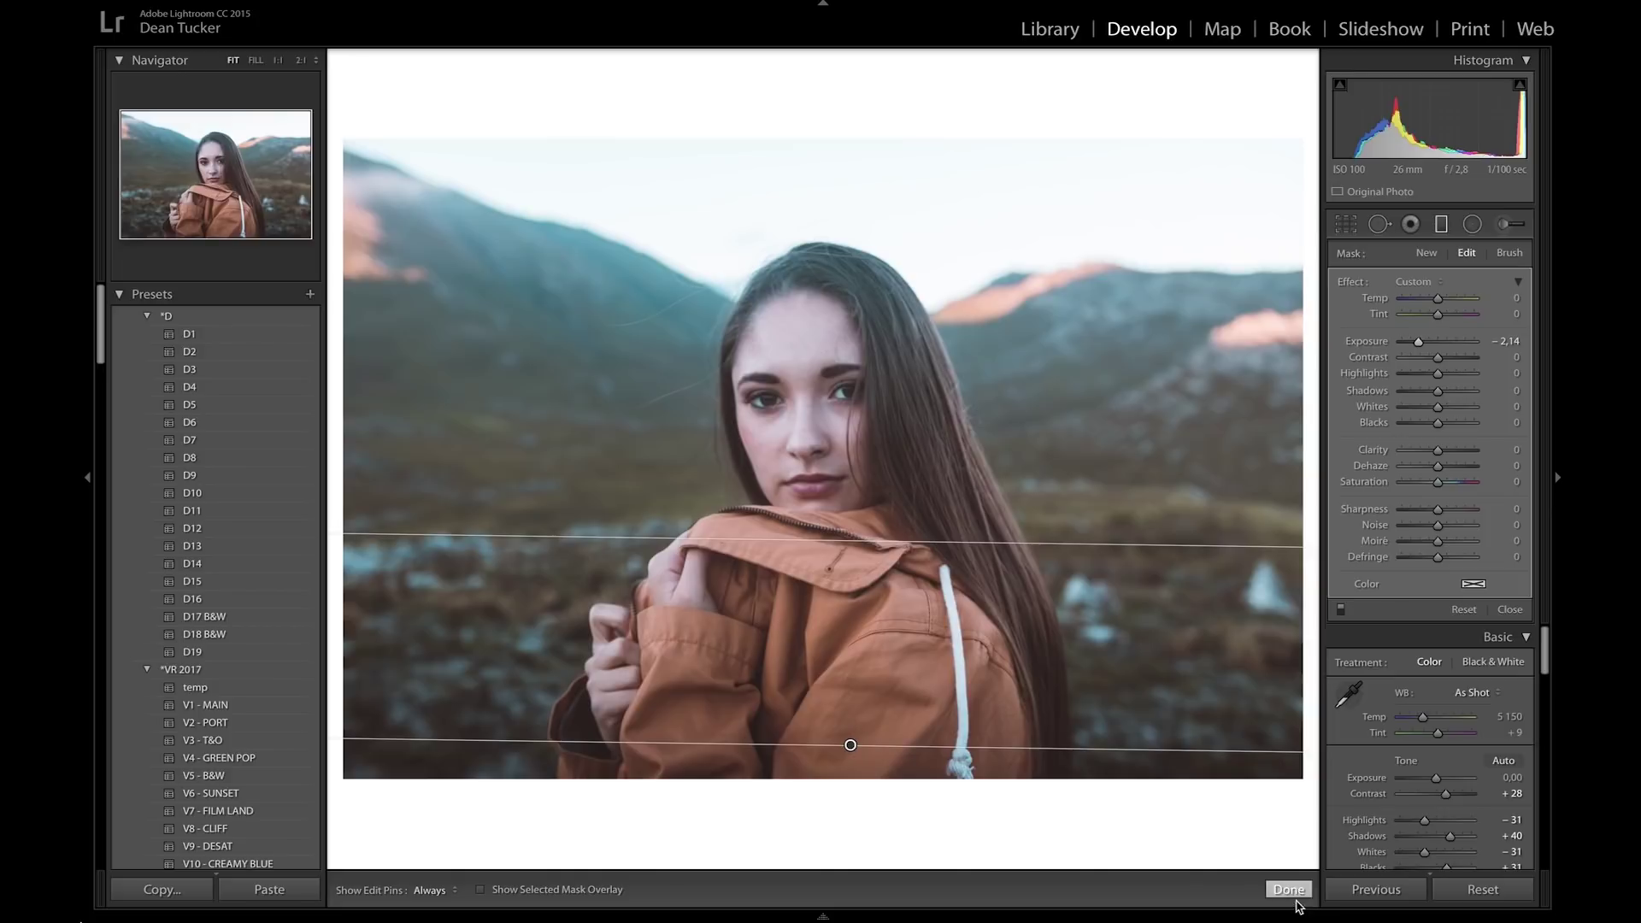
Add graduated filters with Exposure −0.38 from the photo's left and right sides, moving each outward toward its edge.
left_click_drag(338, 390, 807, 311)
left_click_drag(1437, 342, 1435, 342)
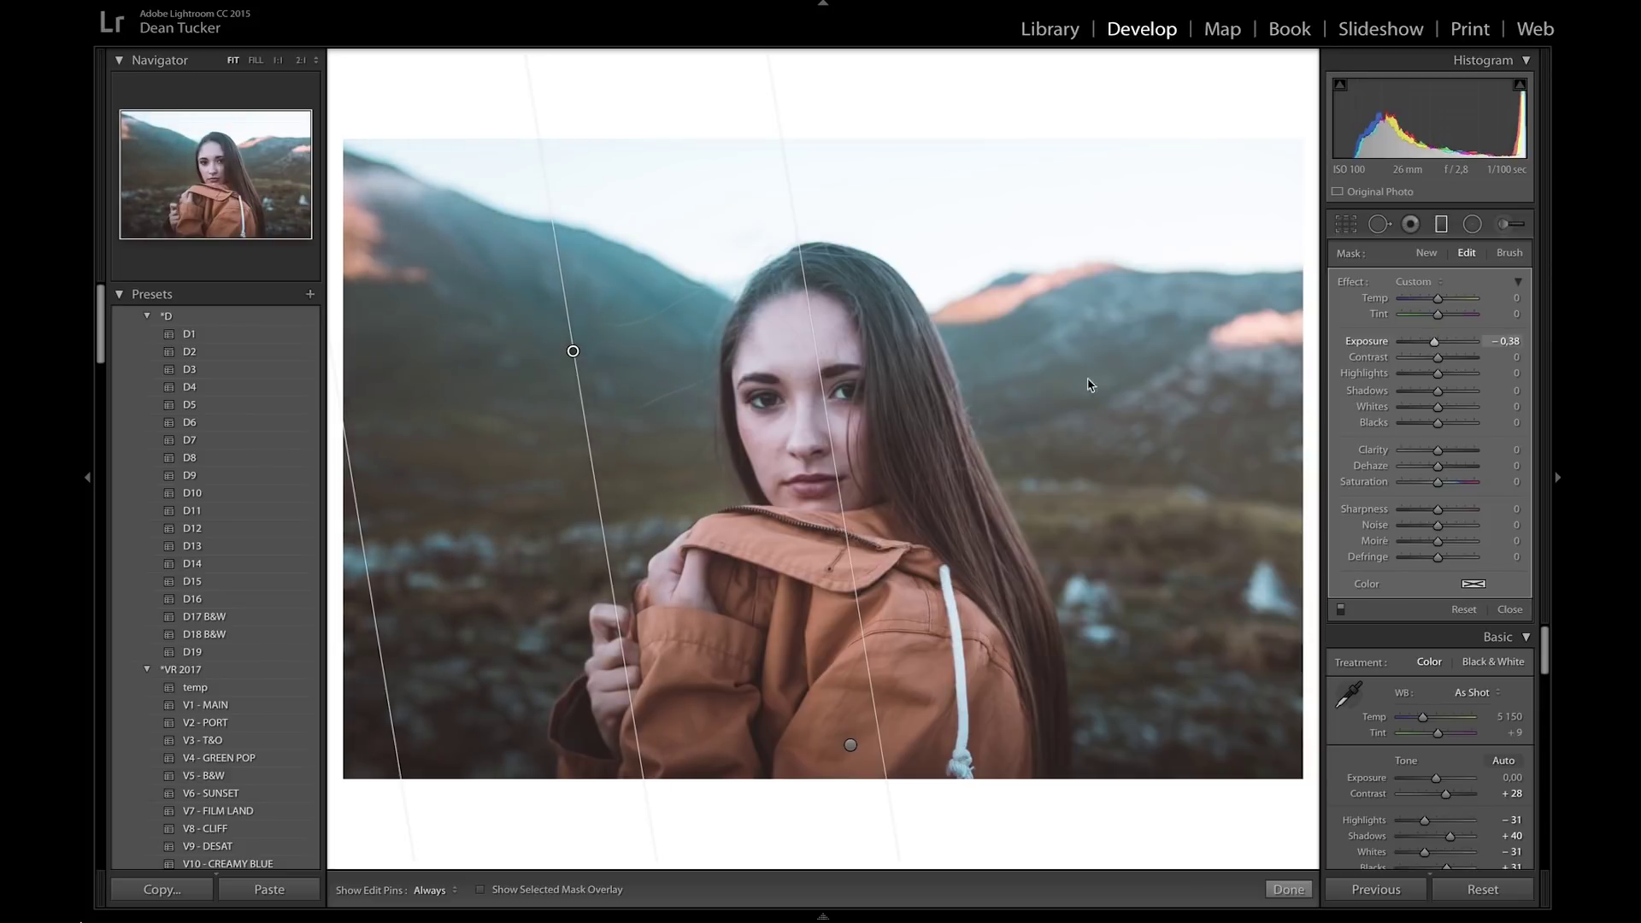
left_click_drag(575, 353, 441, 512)
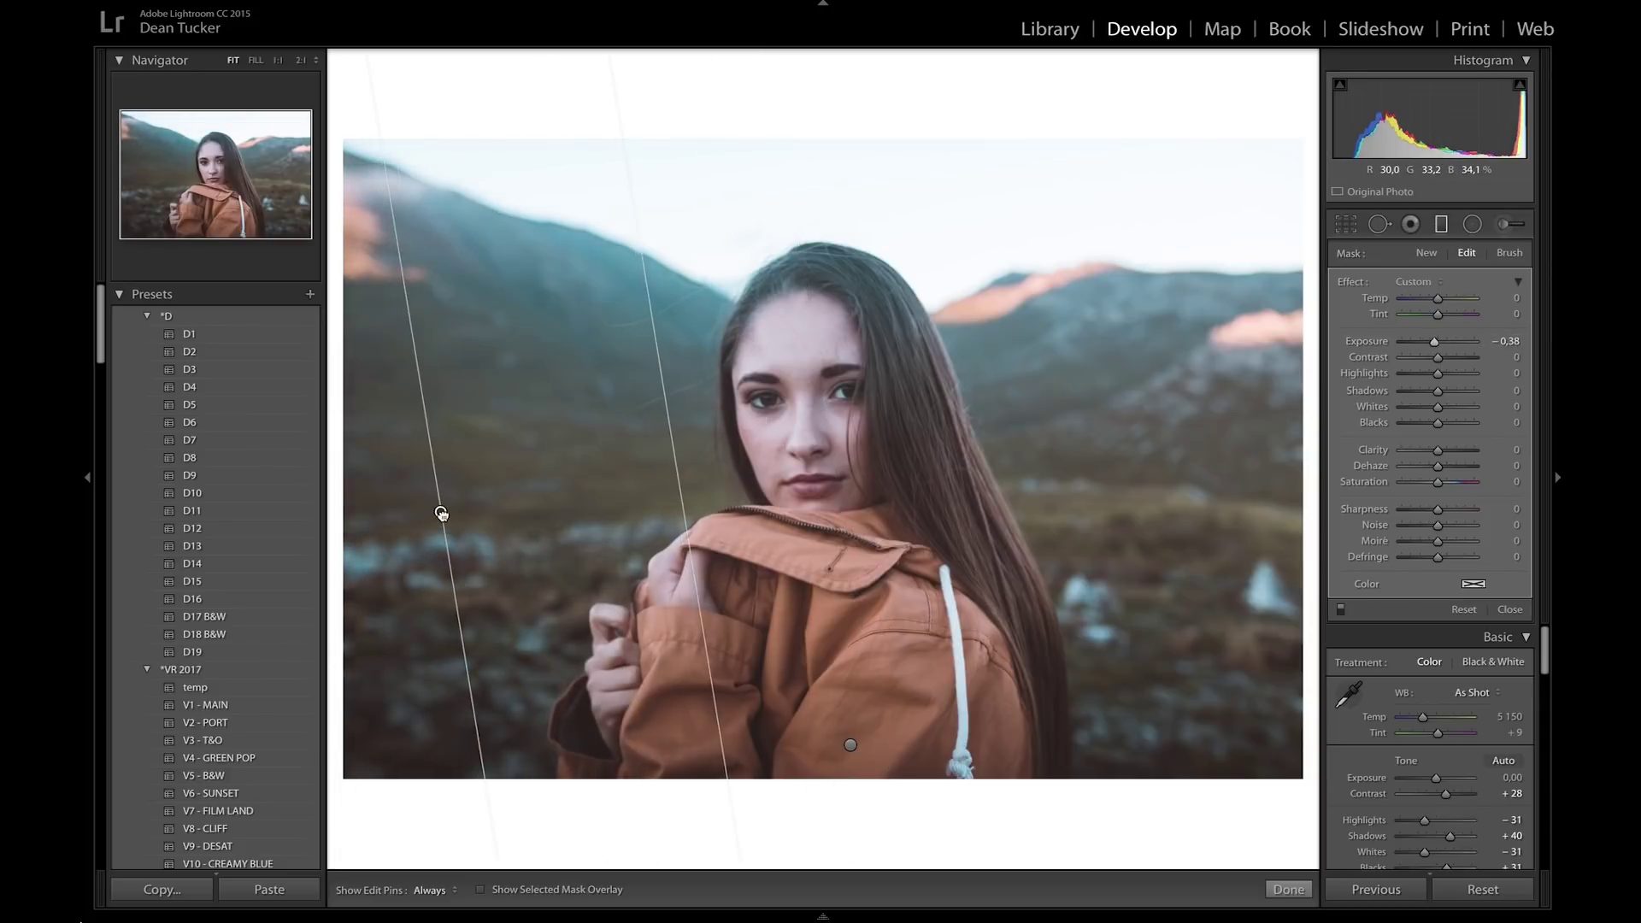
left_click_drag(1303, 586, 853, 426)
left_click_drag(1078, 506, 1151, 519)
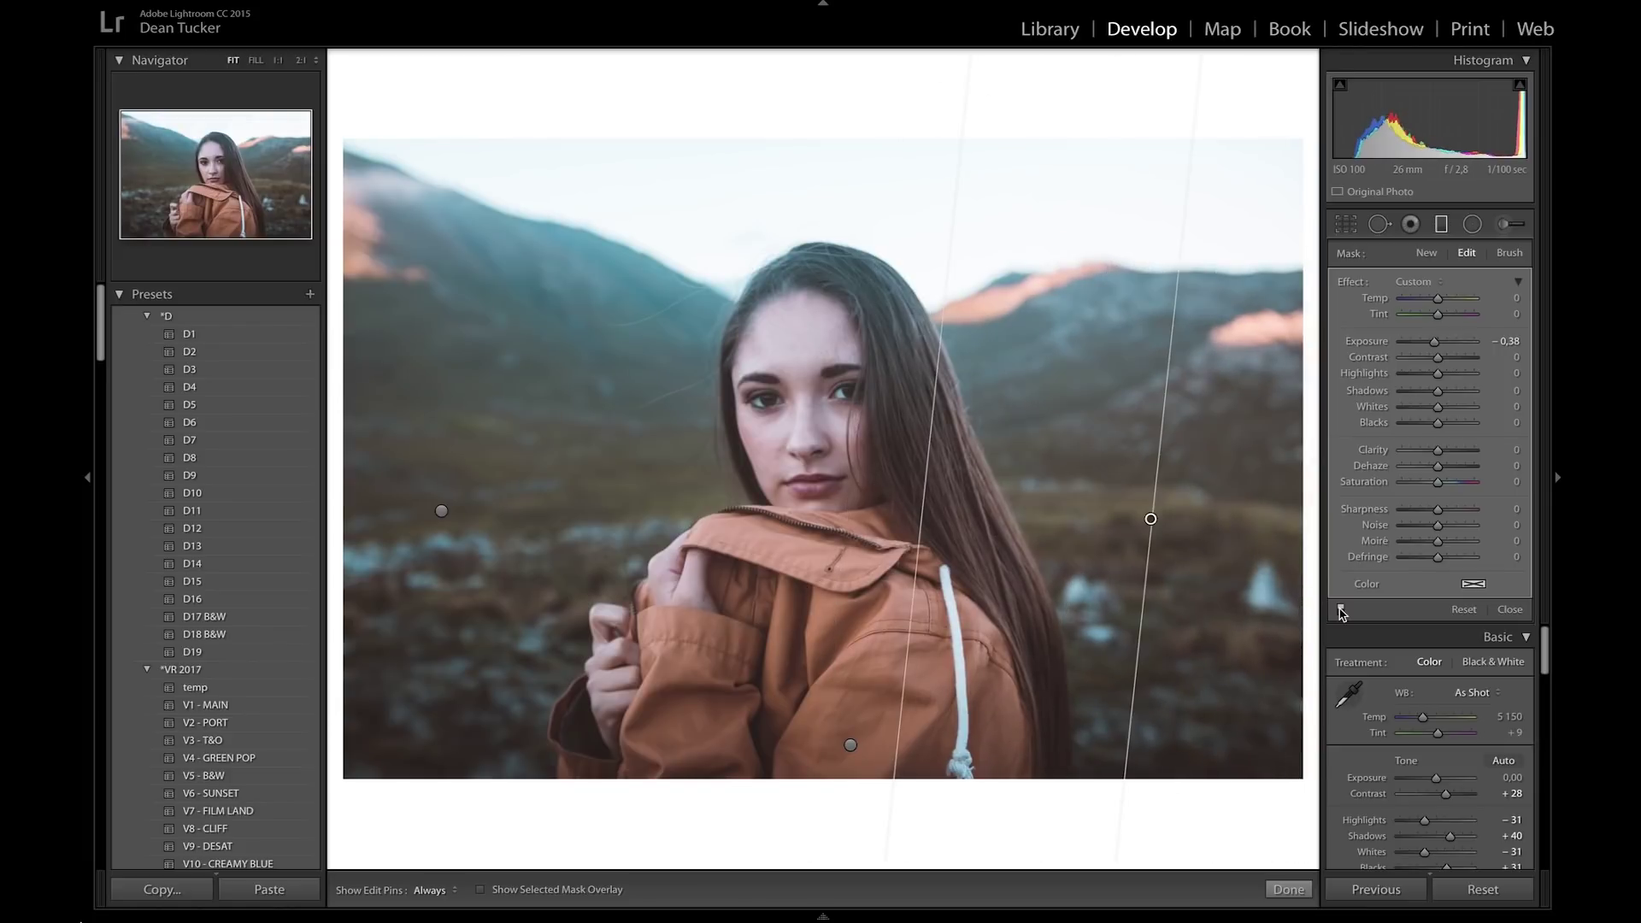
Compare the photo with and without the graduated filters, and finish editing the filters.
left_click(1340, 610)
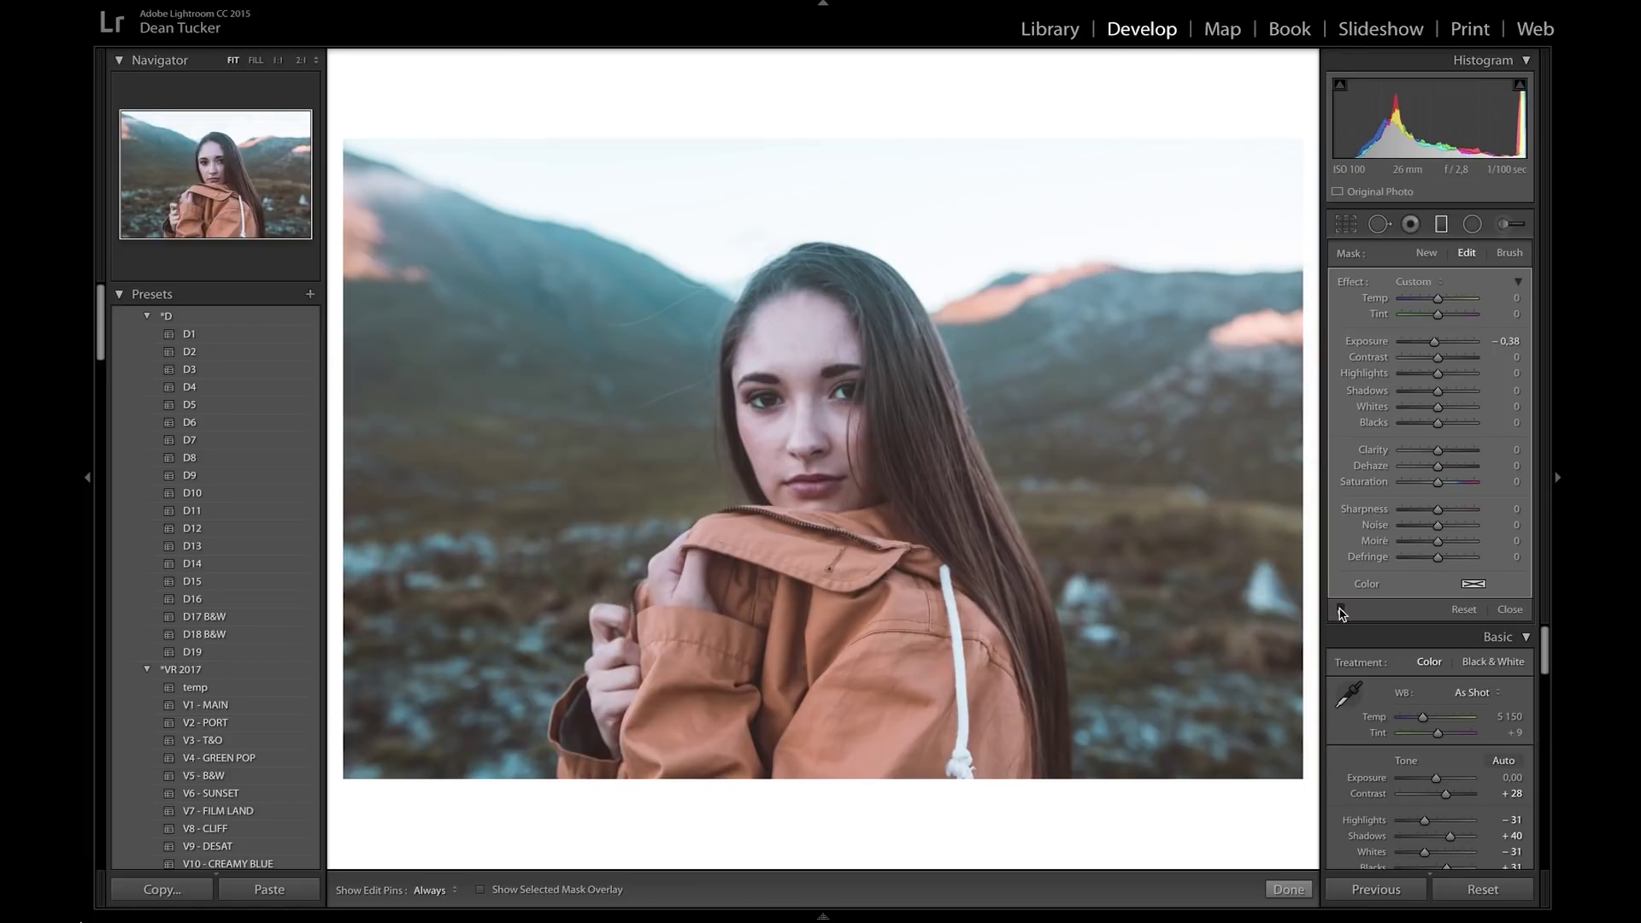
left_click(1340, 610)
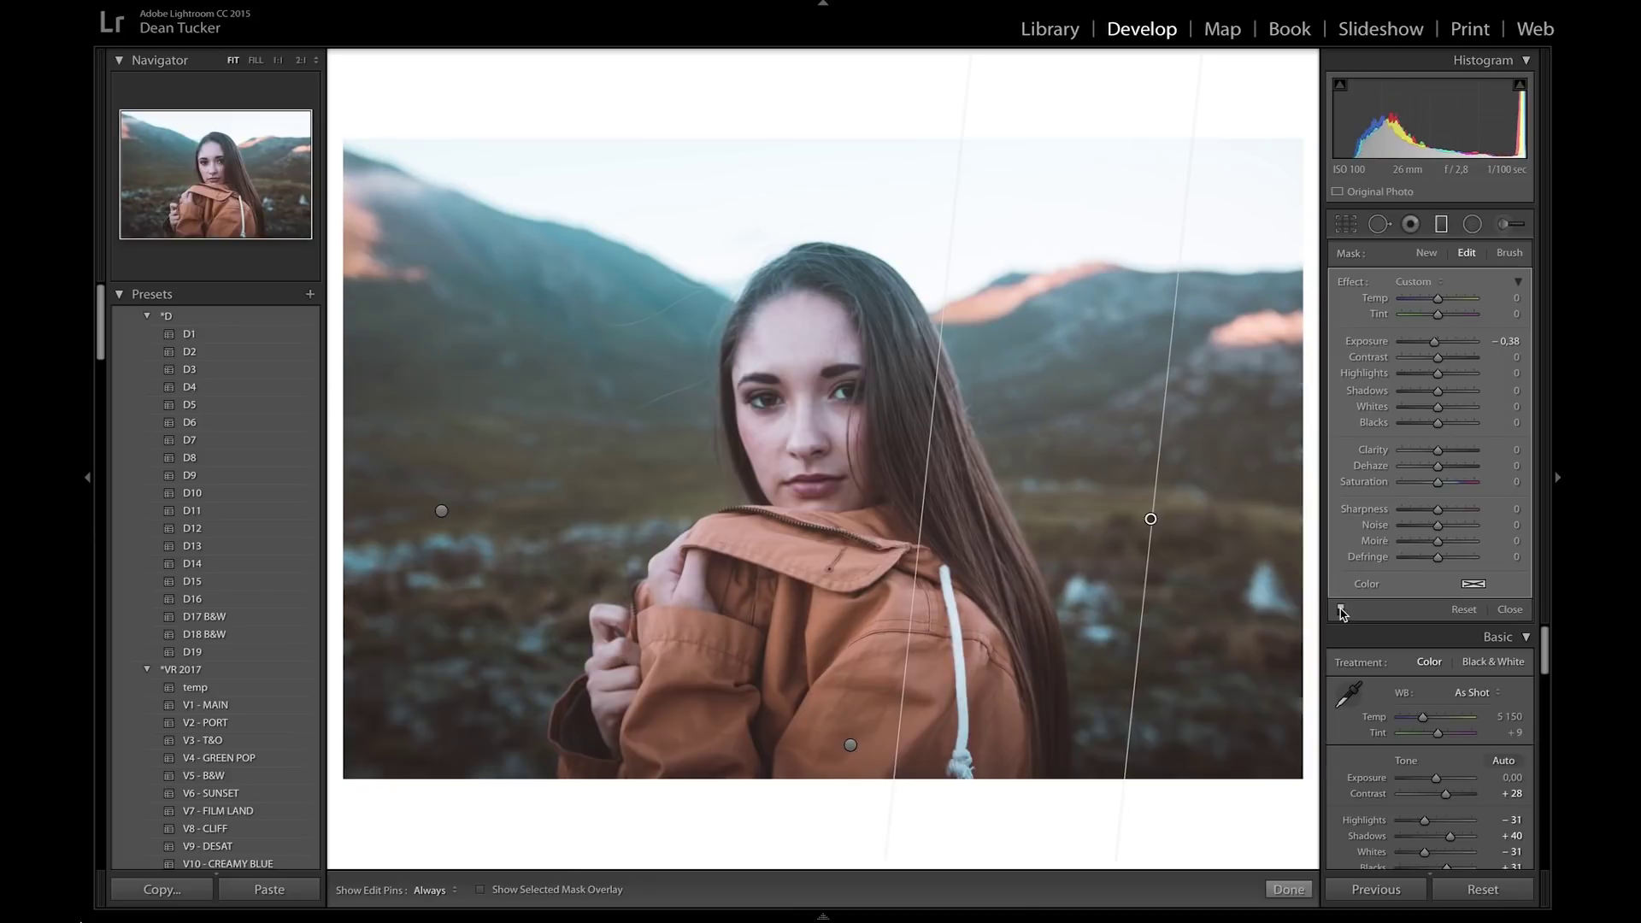
left_click(1341, 610)
left_click(1341, 610)
scroll(1454, 701, "down", 15)
scroll(1472, 693, "up", 15)
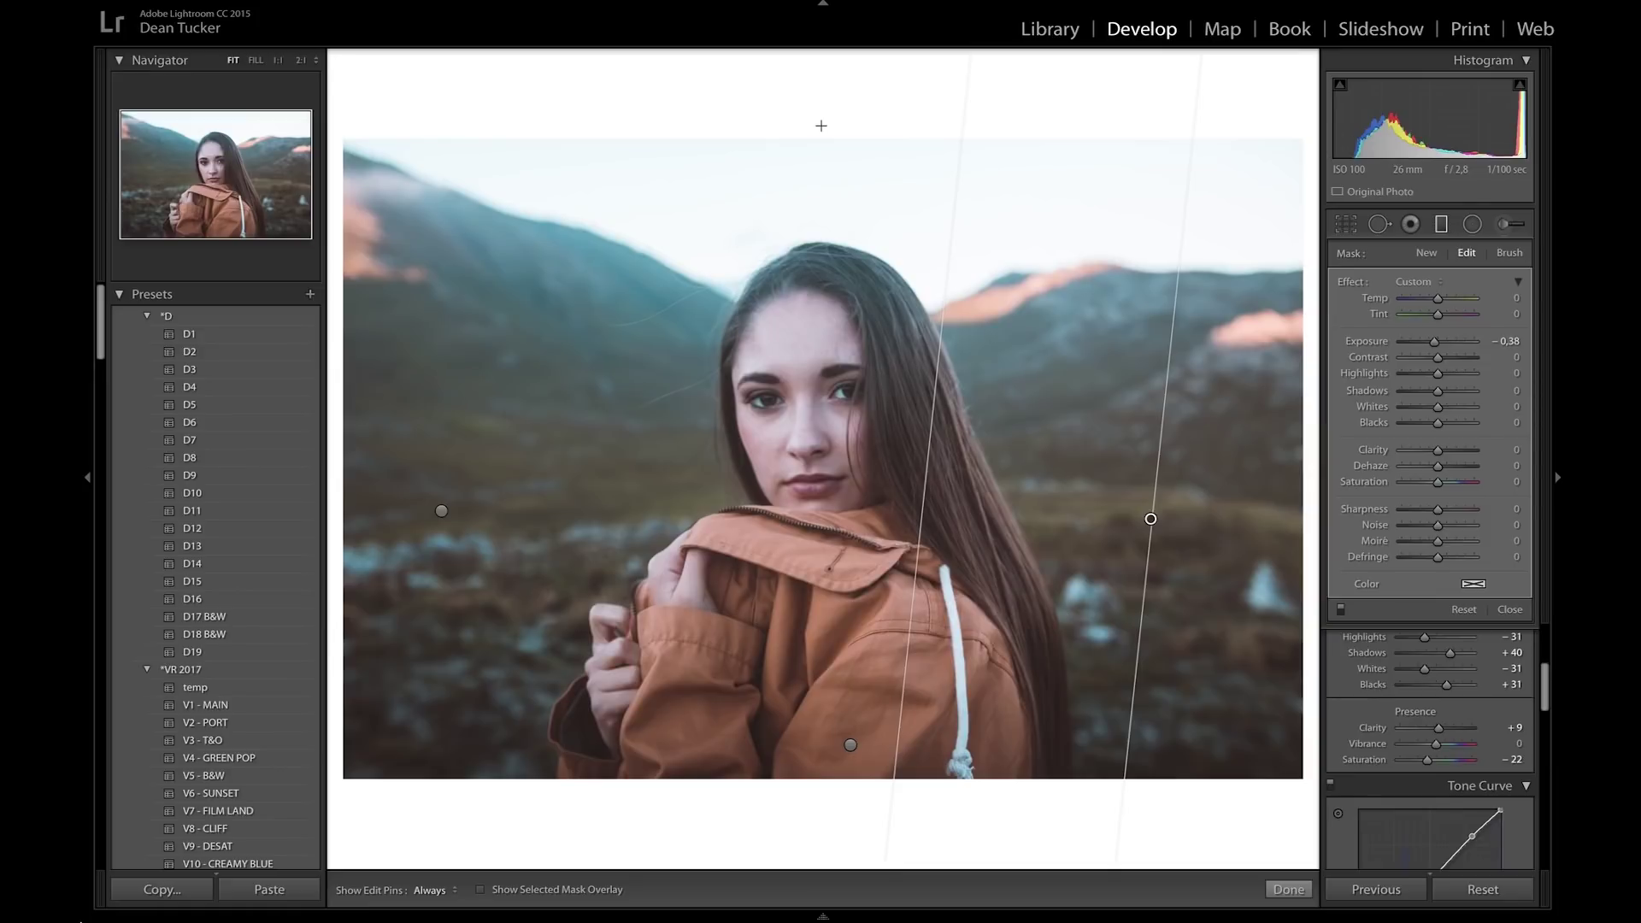
left_click(1287, 889)
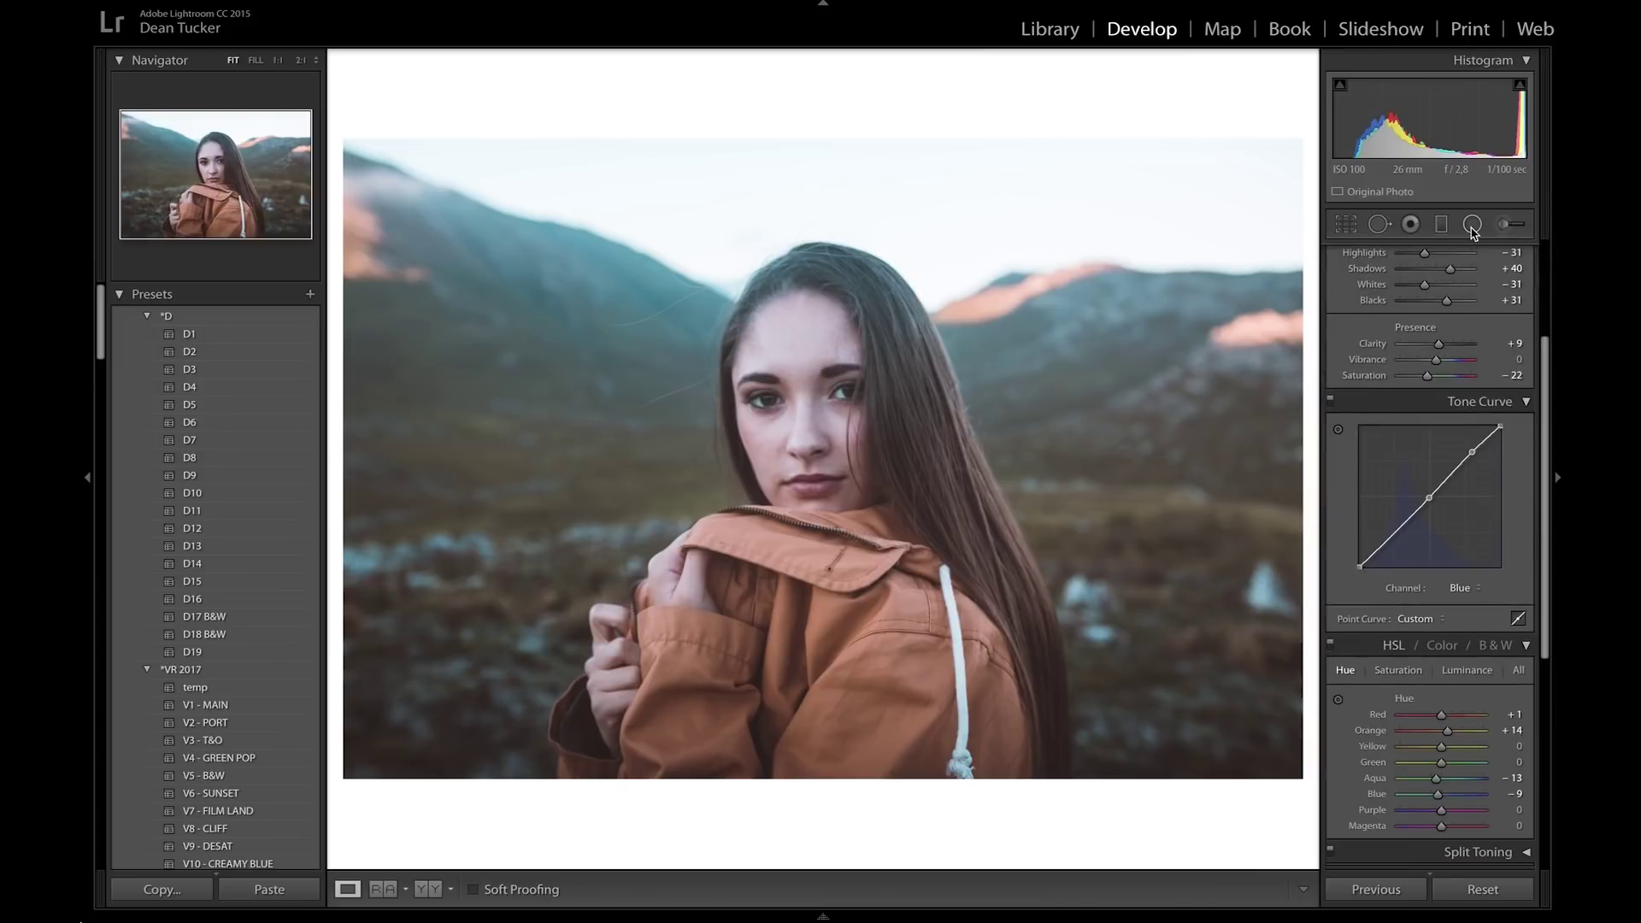
Zoom in on the face and add a small radial filter over the iris left of the nose with Exposure 0.93.
left_click(791, 395)
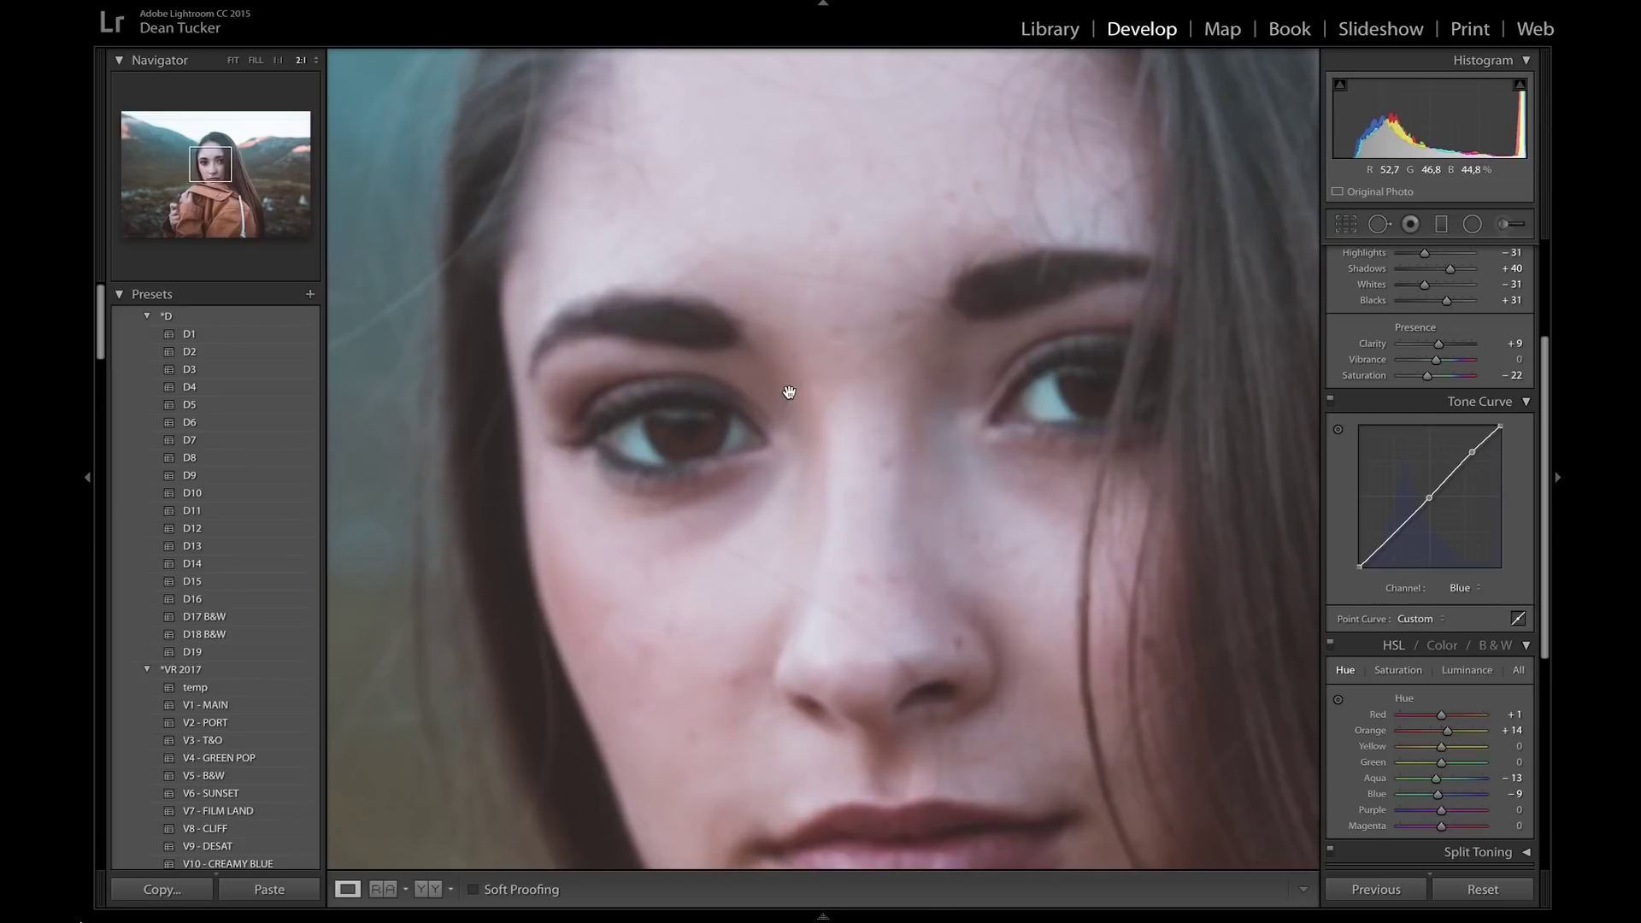
left_click_drag(655, 413, 744, 403)
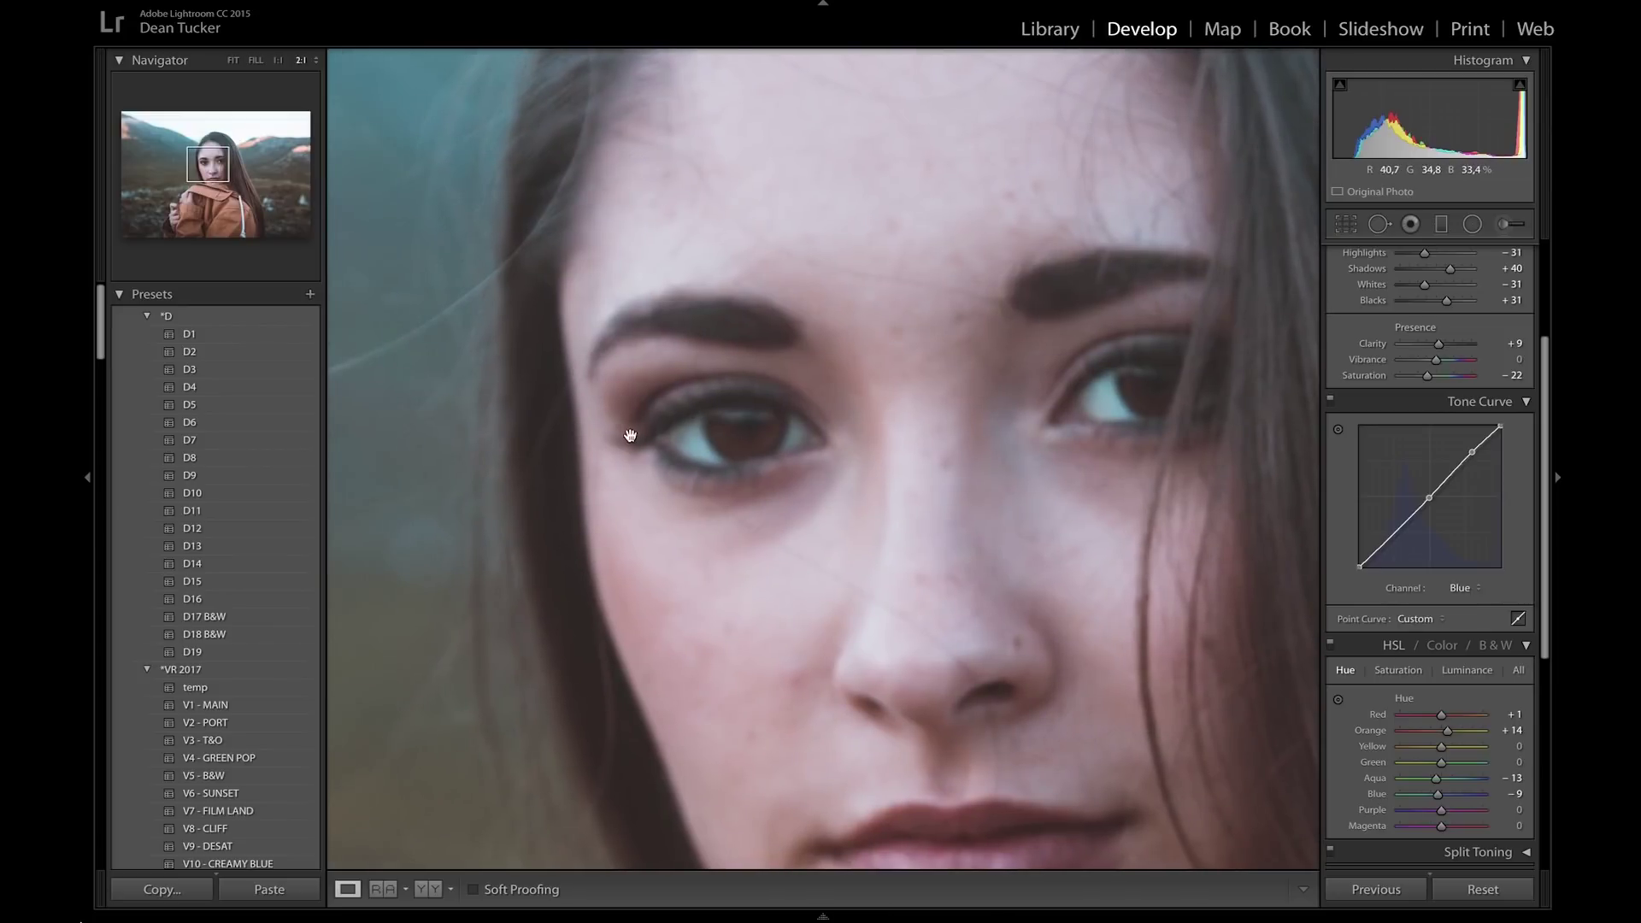
left_click(1471, 226)
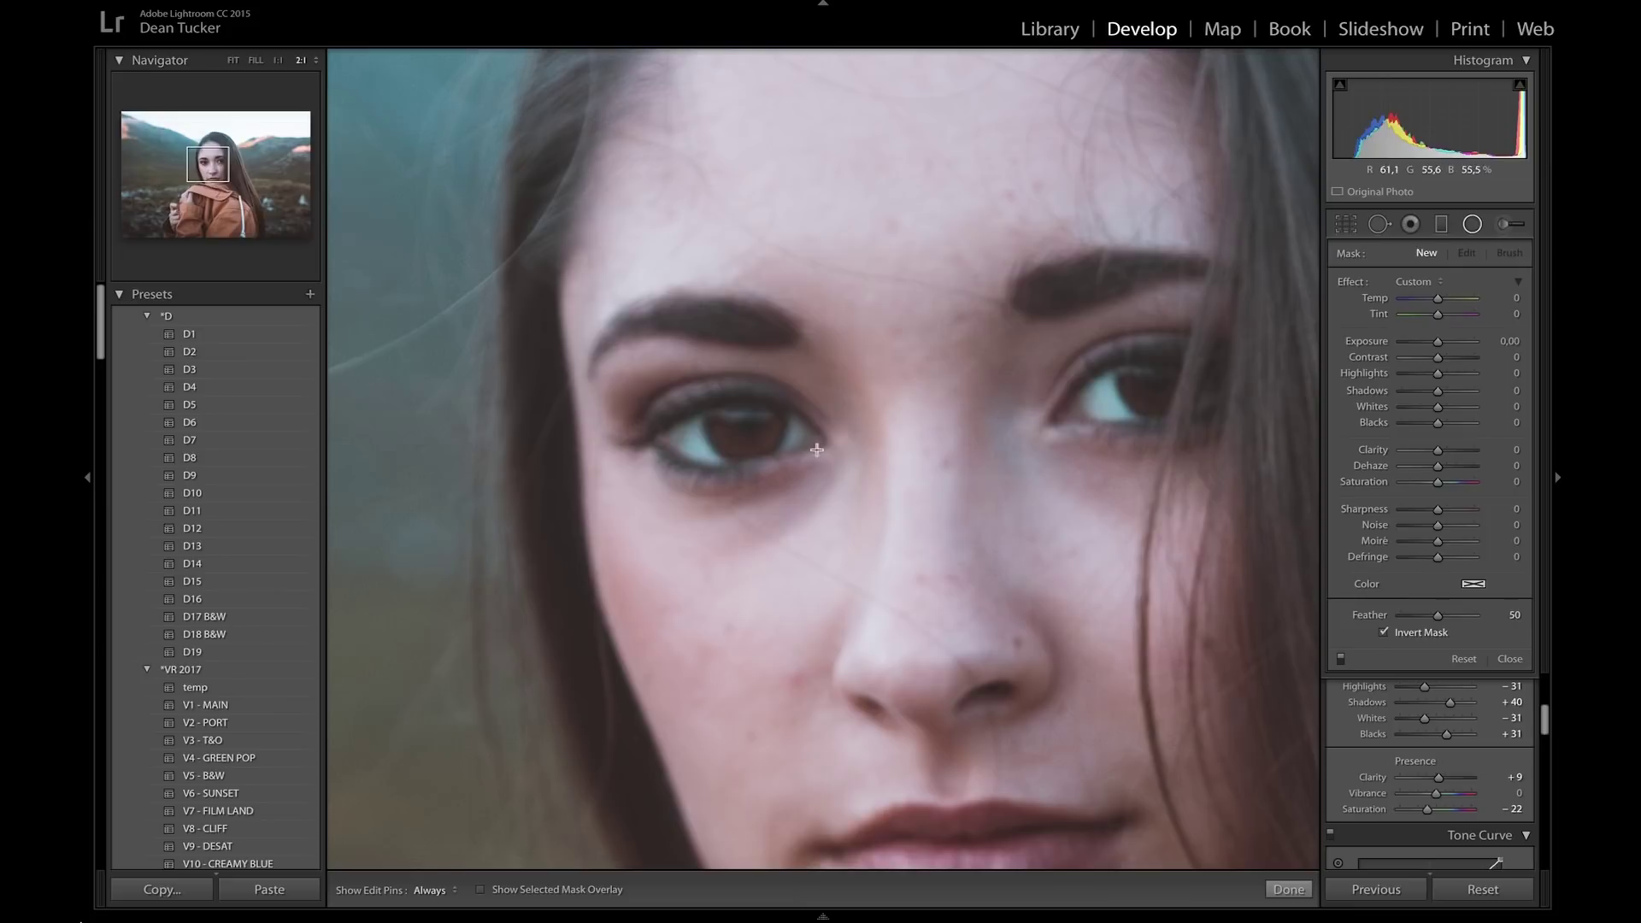
left_click_drag(746, 425, 797, 472)
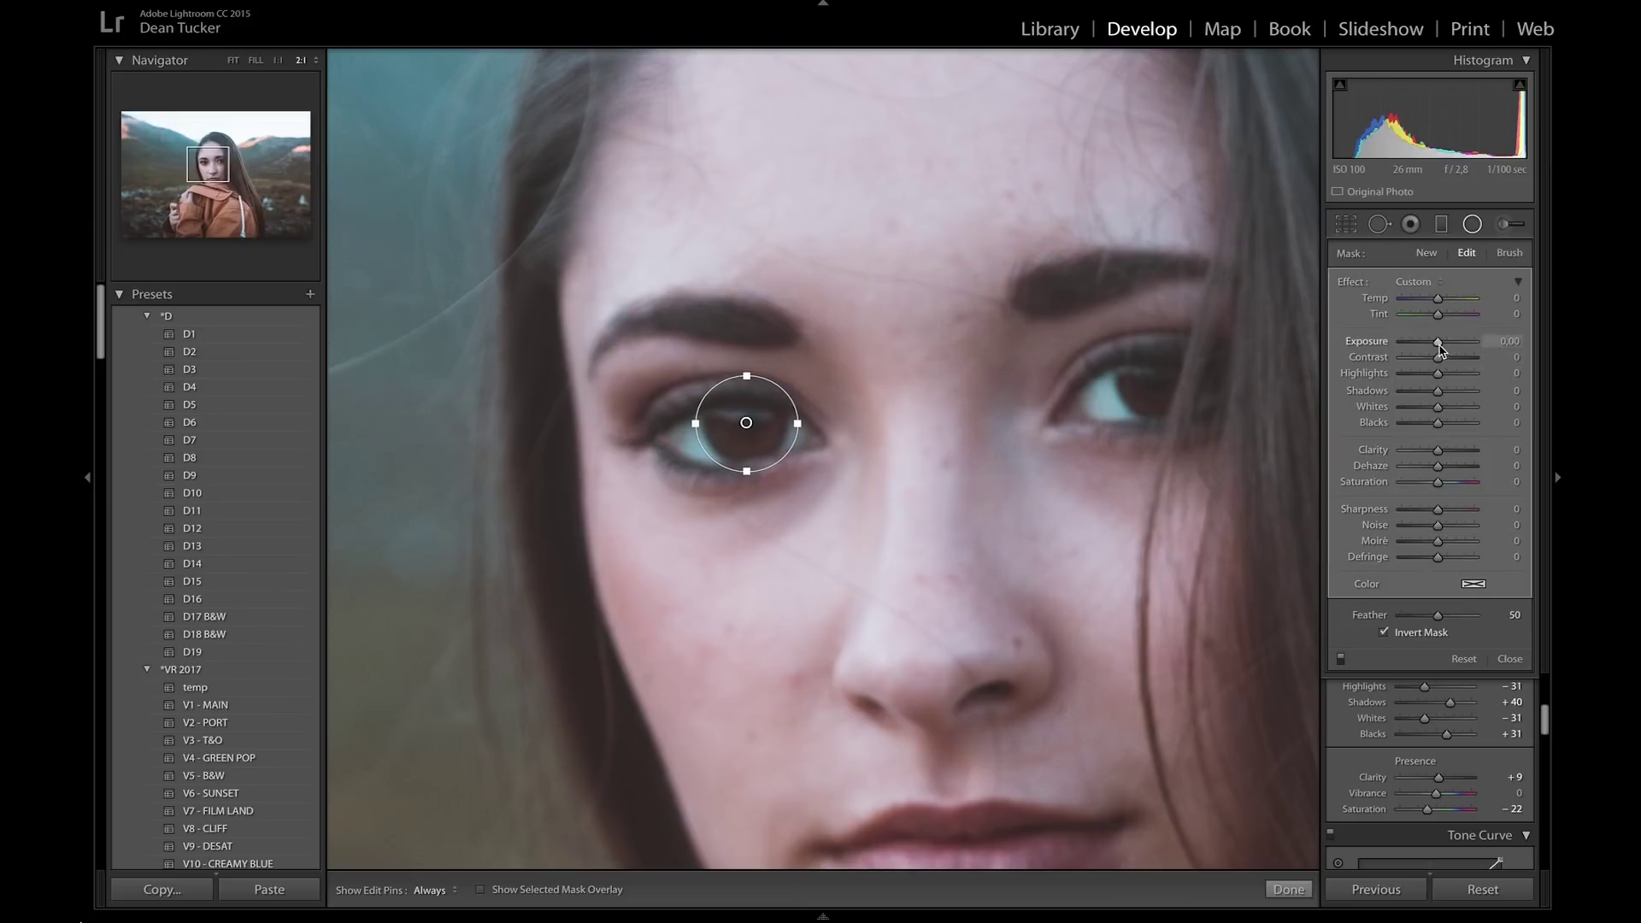
left_click_drag(1438, 342, 1447, 347)
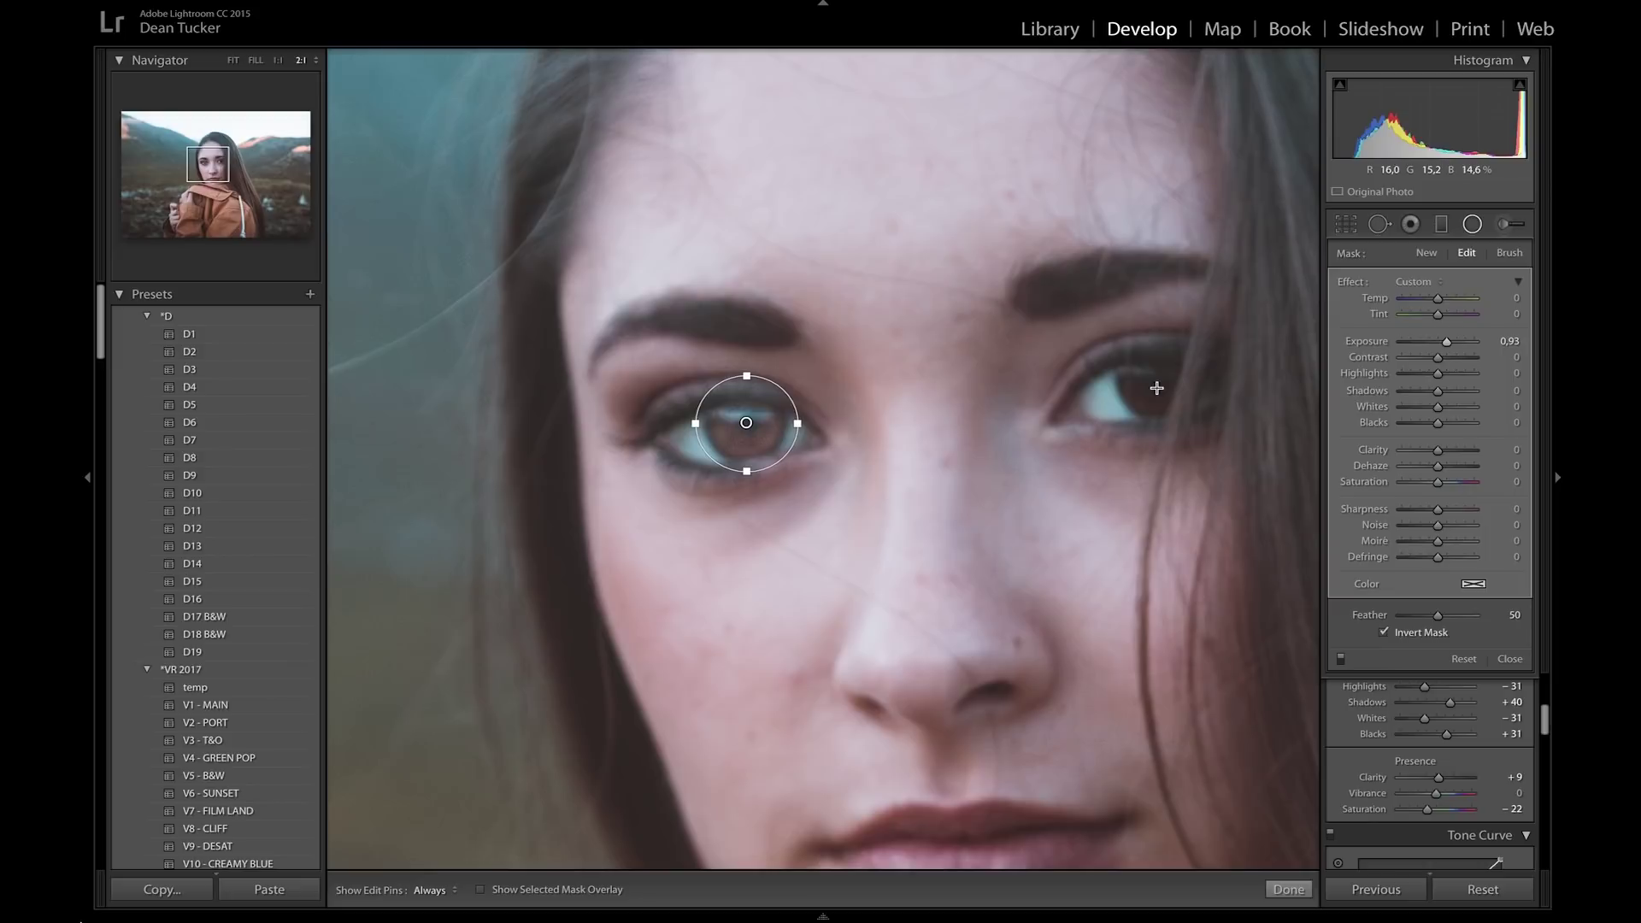
Add a matching radial filter over the other iris with Exposure 0.95, and return to the full photo.
mouse_move(1155, 382)
left_mouse_down()
mouse_move(1203, 446)
mouse_move(1206, 430)
left_mouse_up()
left_click_drag(1441, 345, 1447, 344)
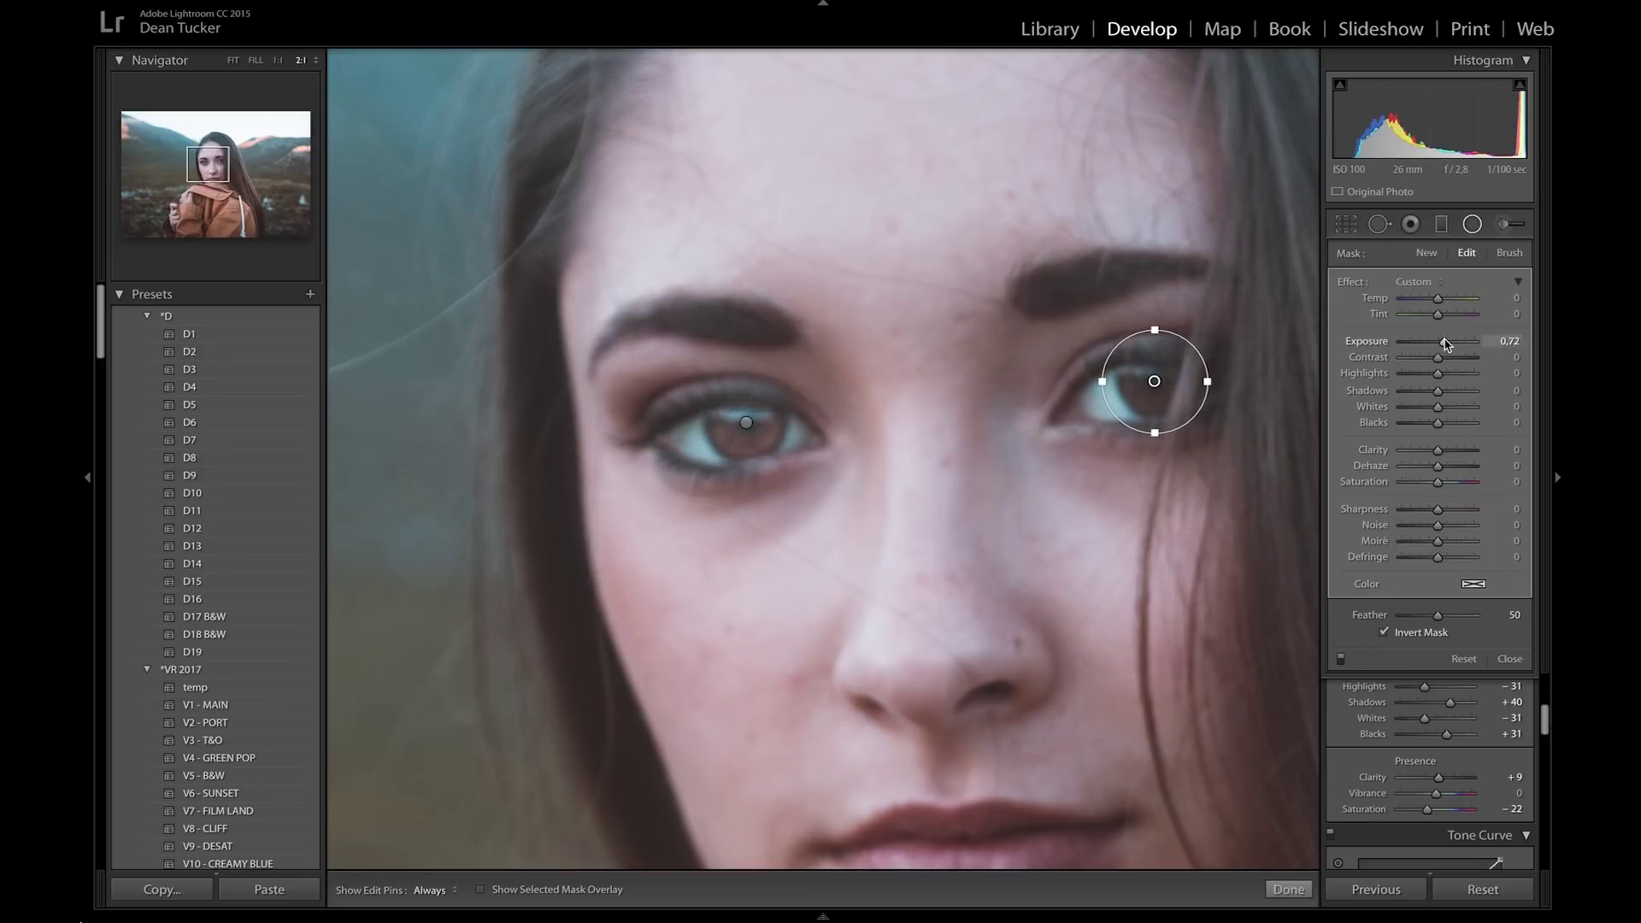
mouse_move(1295, 868)
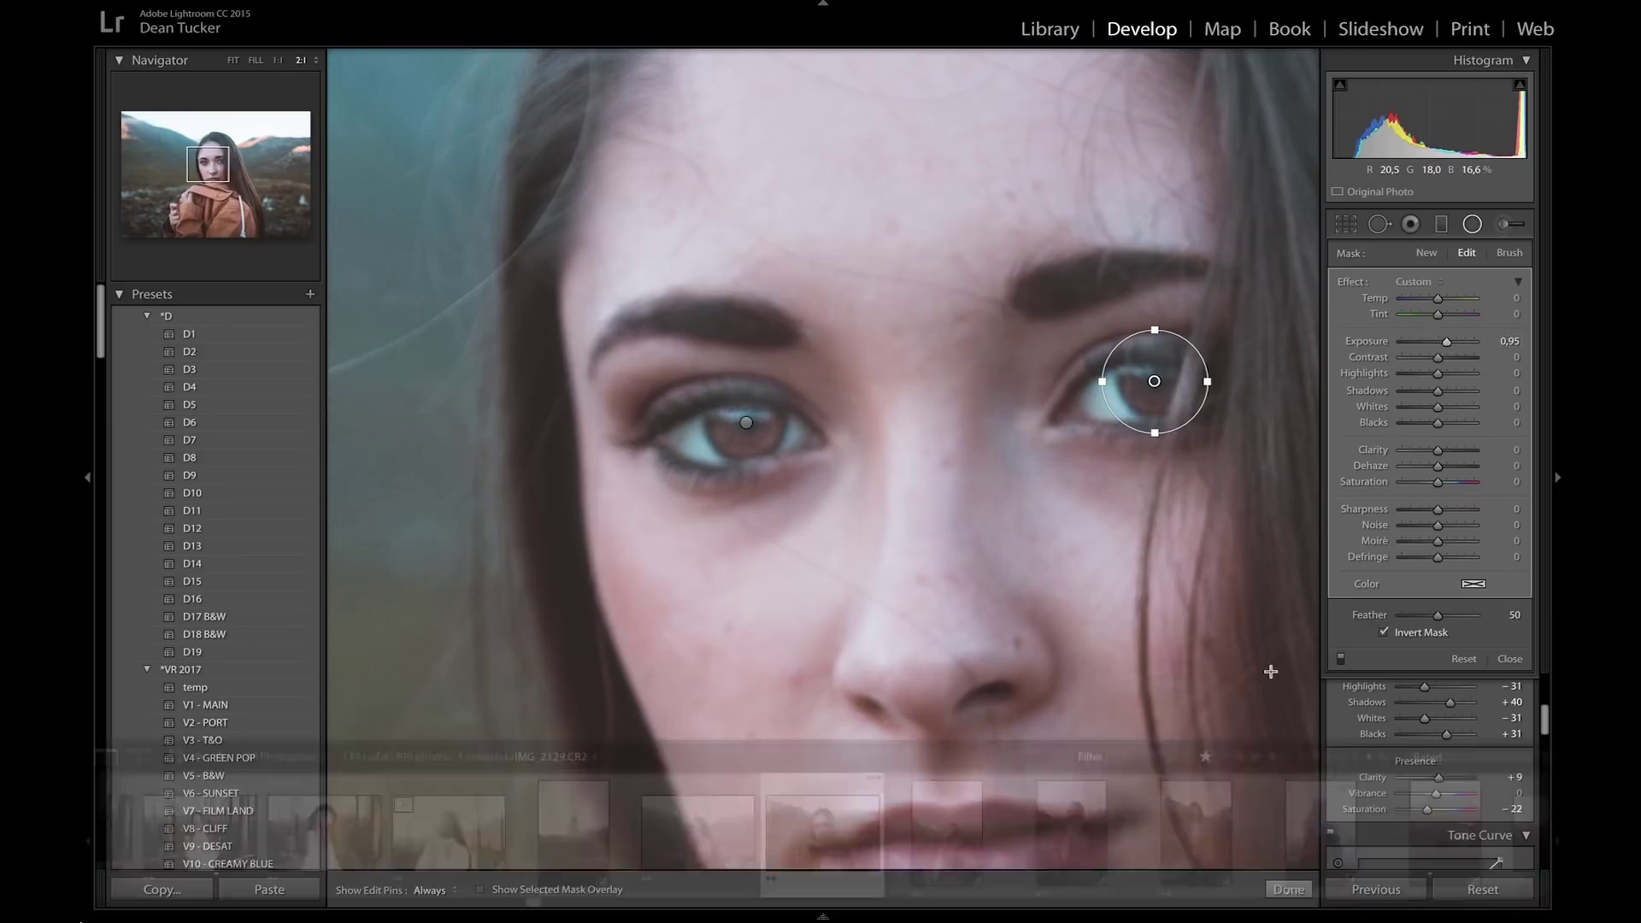
key("shift+m")
left_click(872, 505)
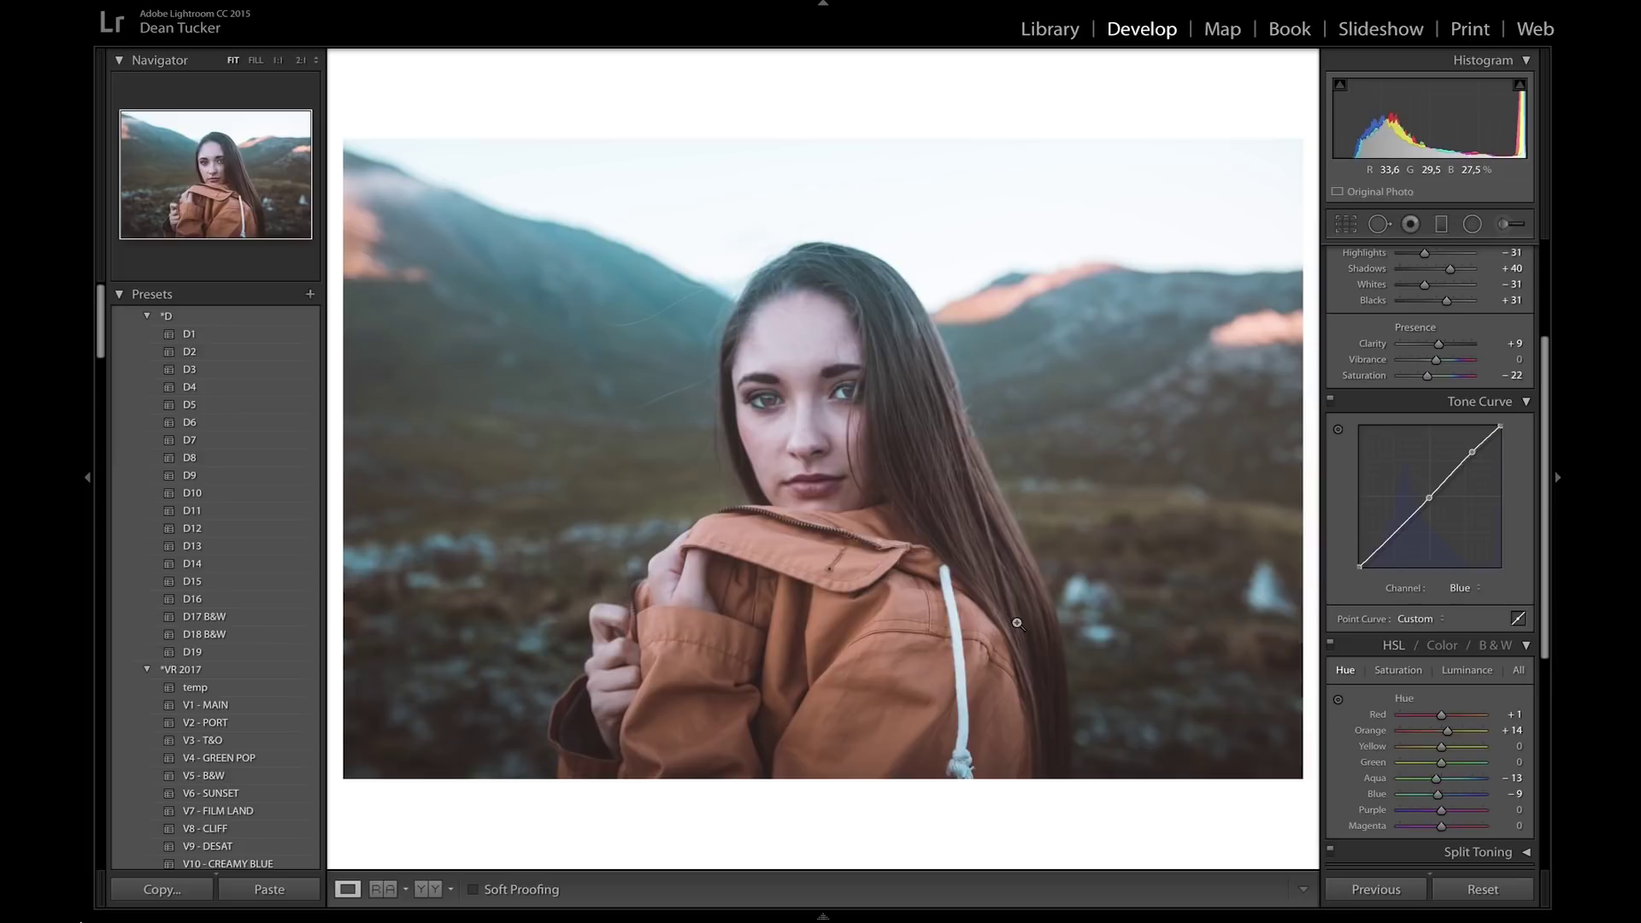
Slightly lower the Exposure of both eyes' radial filters and finish editing them.
left_click(1472, 227)
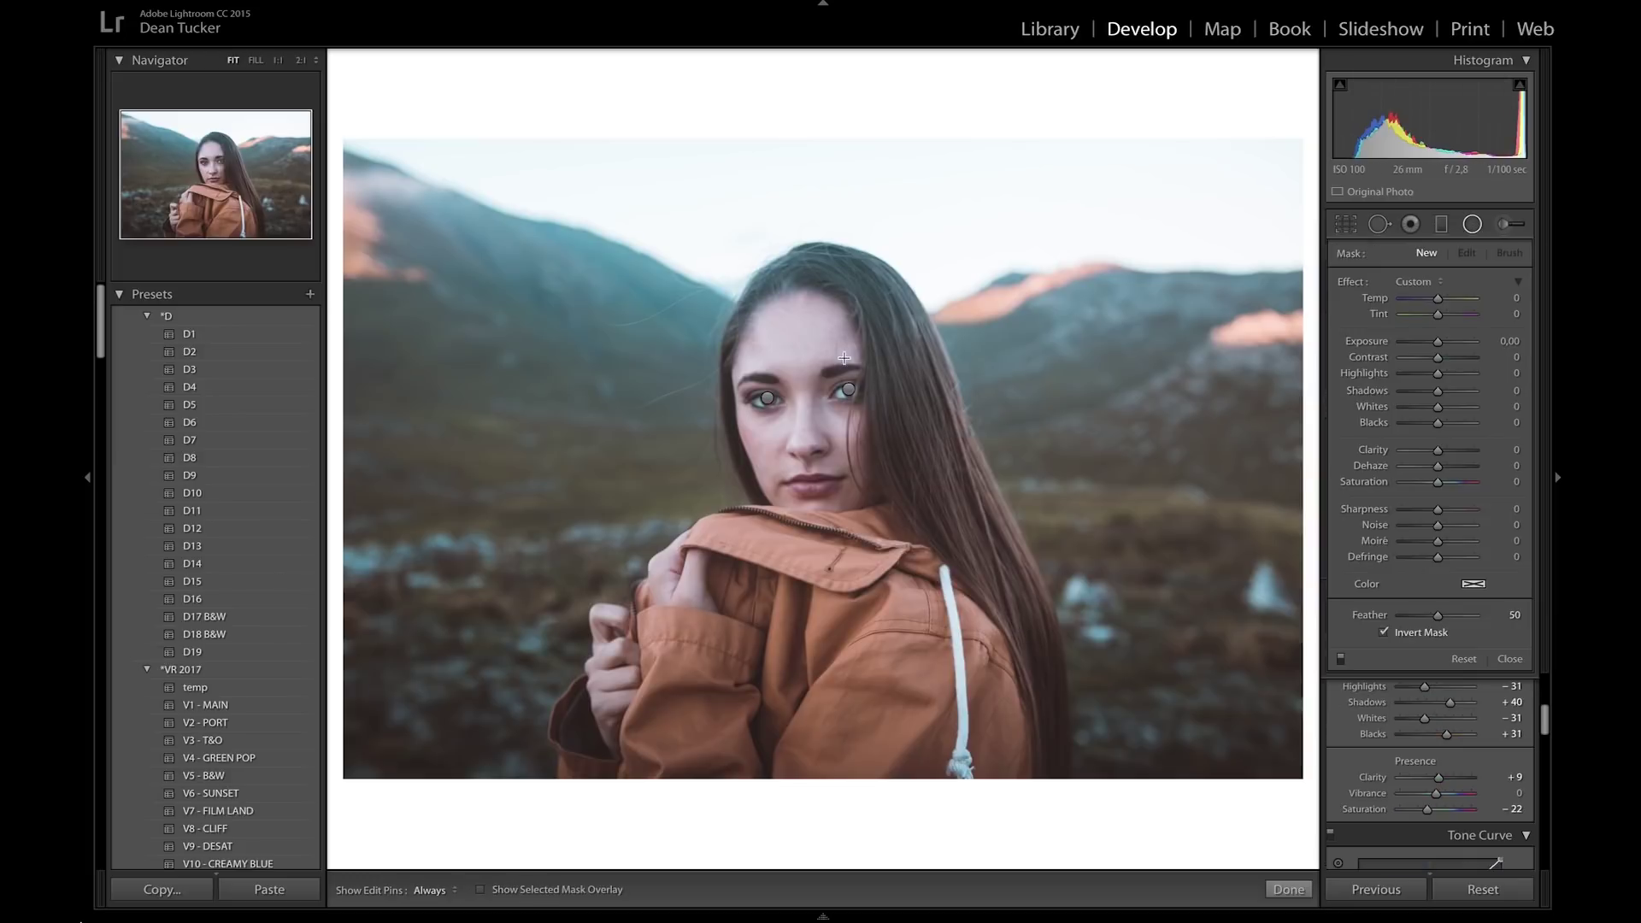
left_click(768, 398)
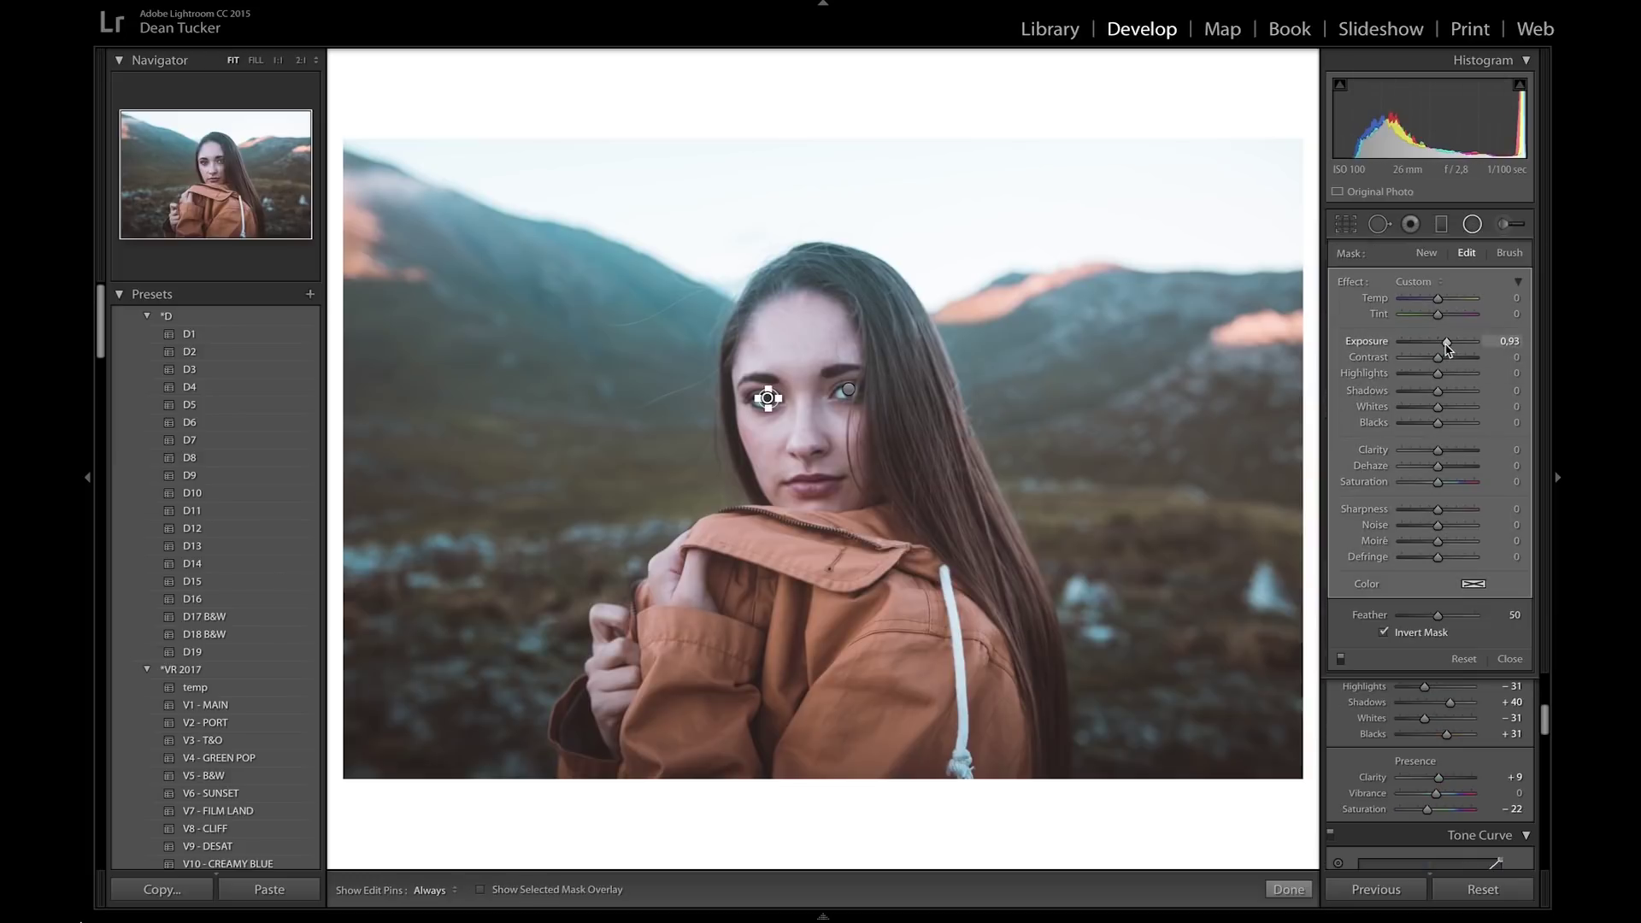
left_click_drag(1447, 343, 1444, 345)
left_click(849, 390)
left_click_drag(1447, 342, 1442, 343)
left_click(1287, 890)
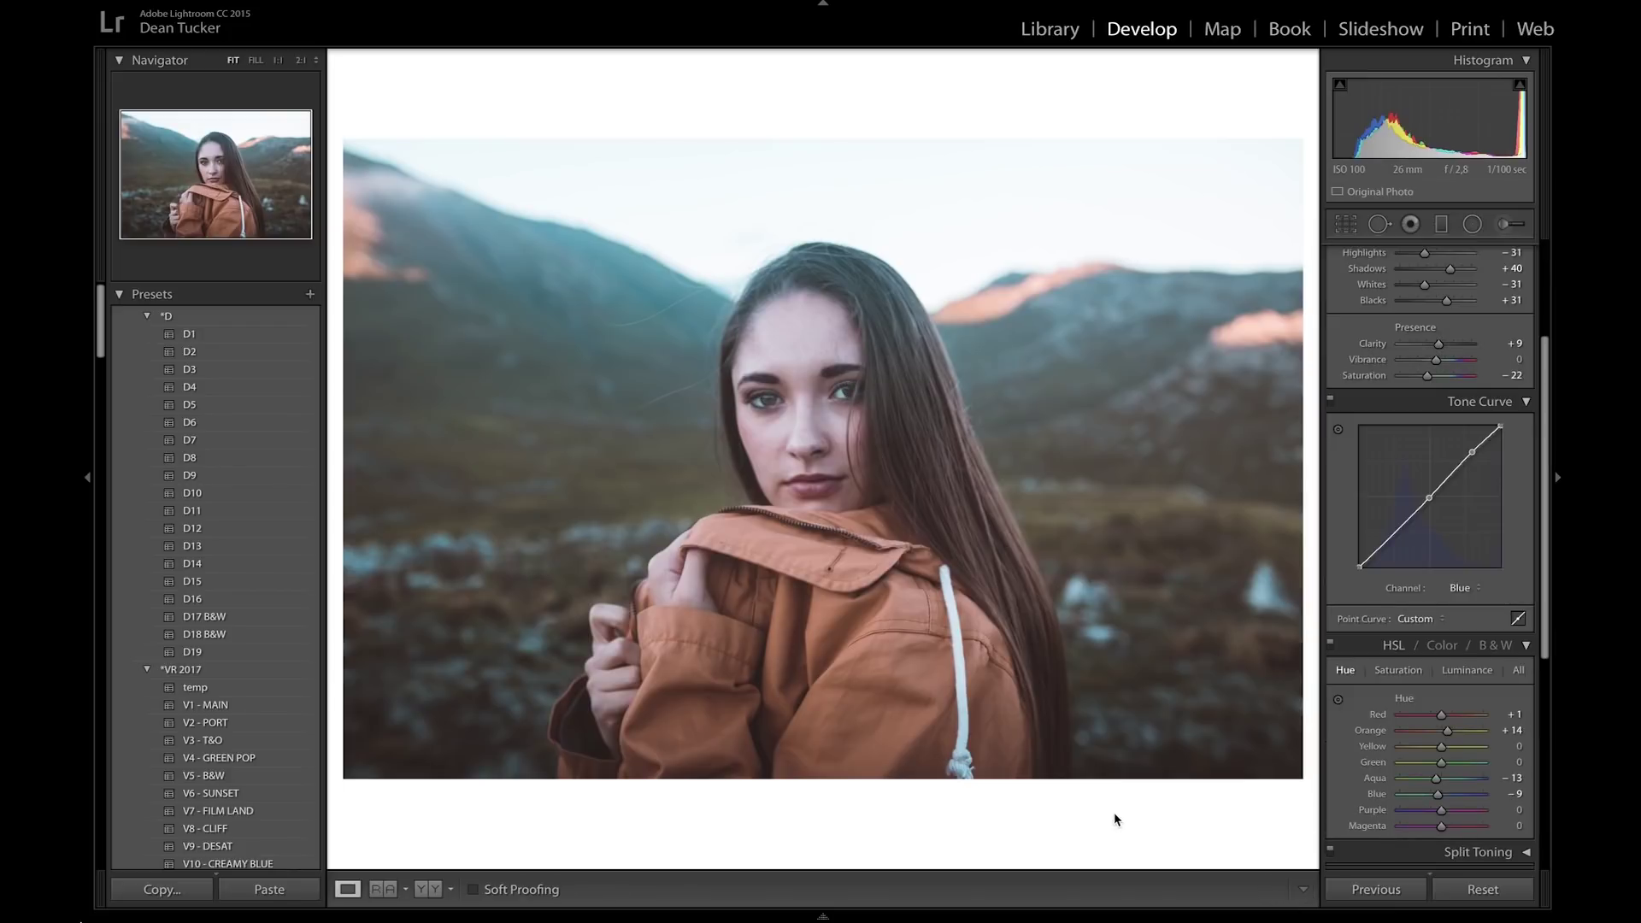
Alternate repeatedly between the original and the edited photo to examine the overall colour grade.
key("backslash")
key("backslash")
key("backslash")
key("backslash")
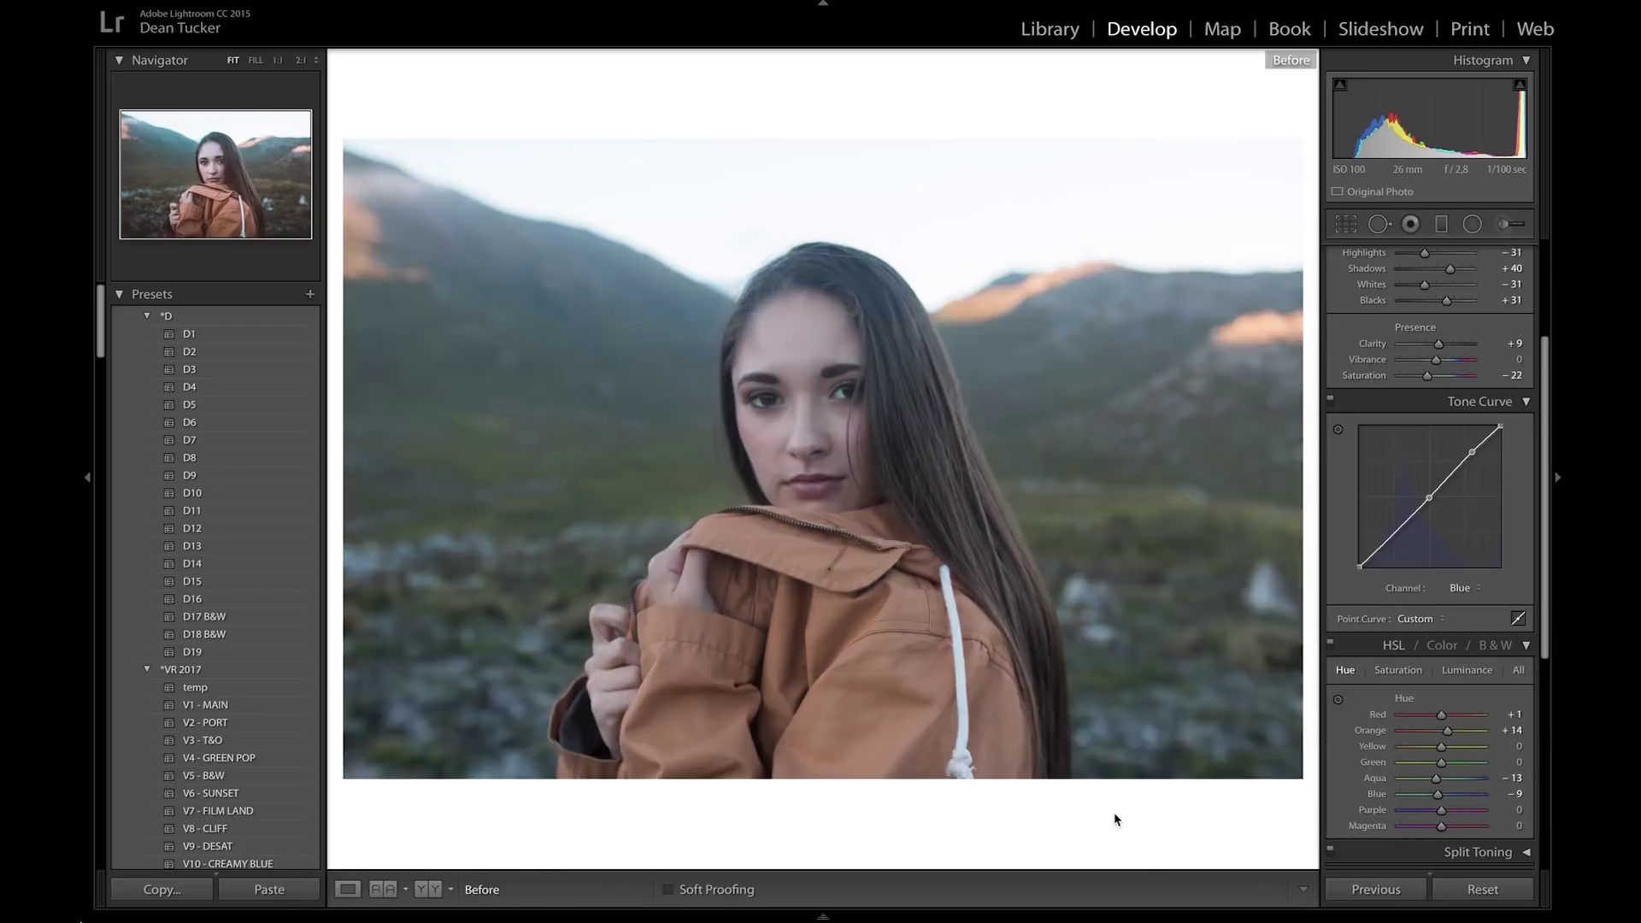
key("backslash")
key("backslash")
key("backslash")
key("backslash")
key("backslash")
key("backslash")
key("backslash")
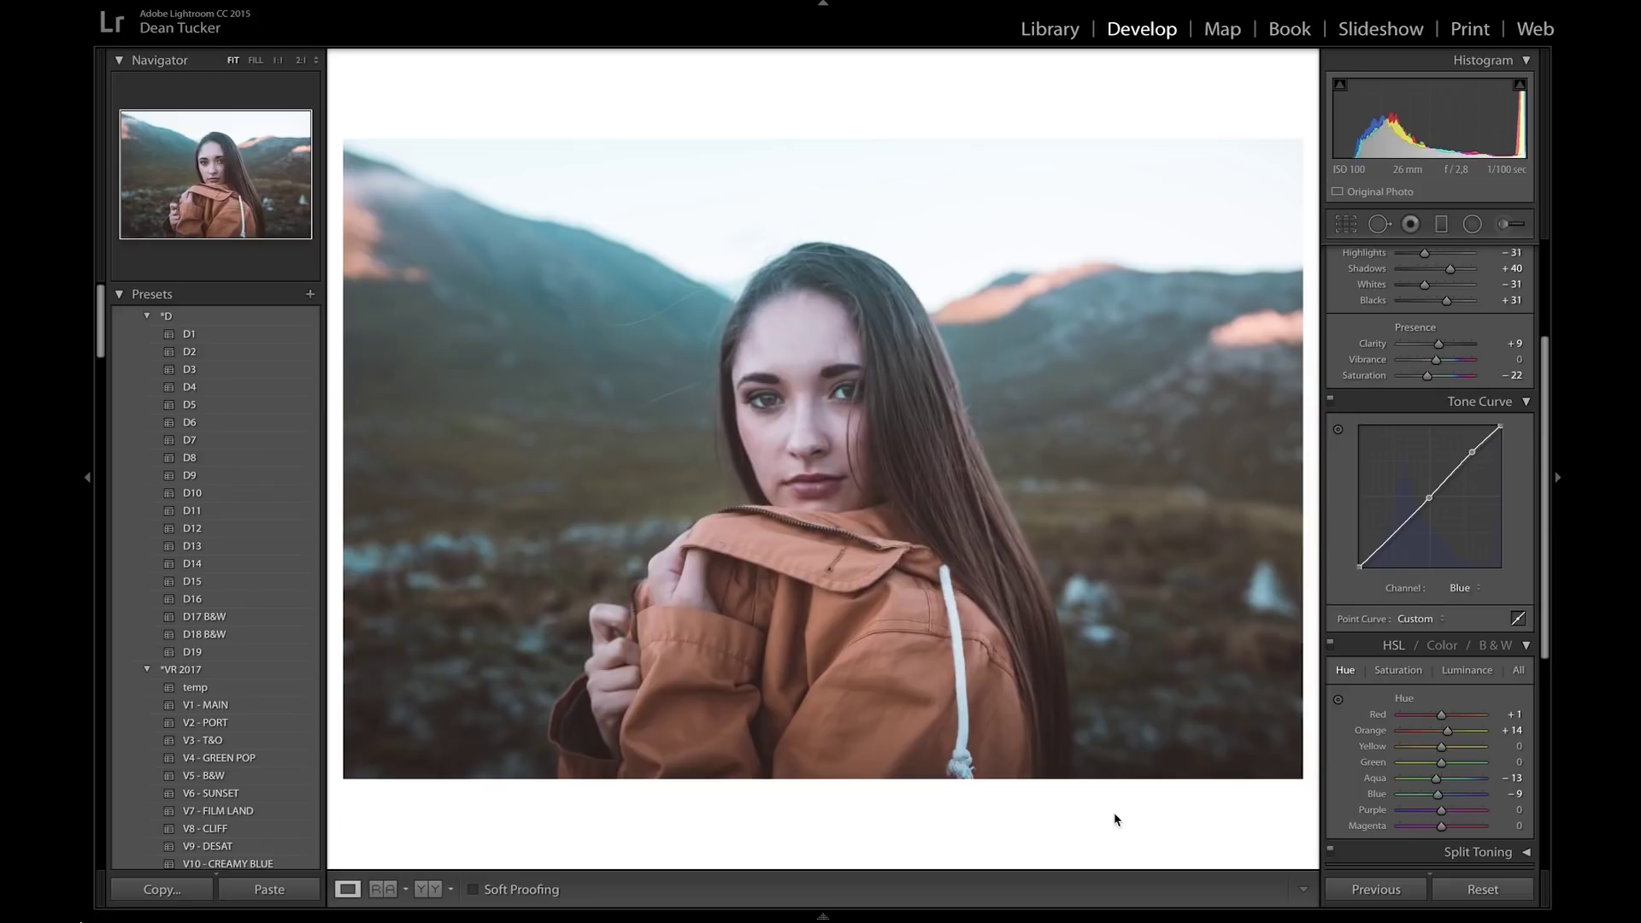
key("backslash")
key("backslash")
key("backslash")
key("backslash")
key("backslash")
Compare the original and edited photo side by side, and return to the single edited view.
scroll(1454, 602, "down", 1)
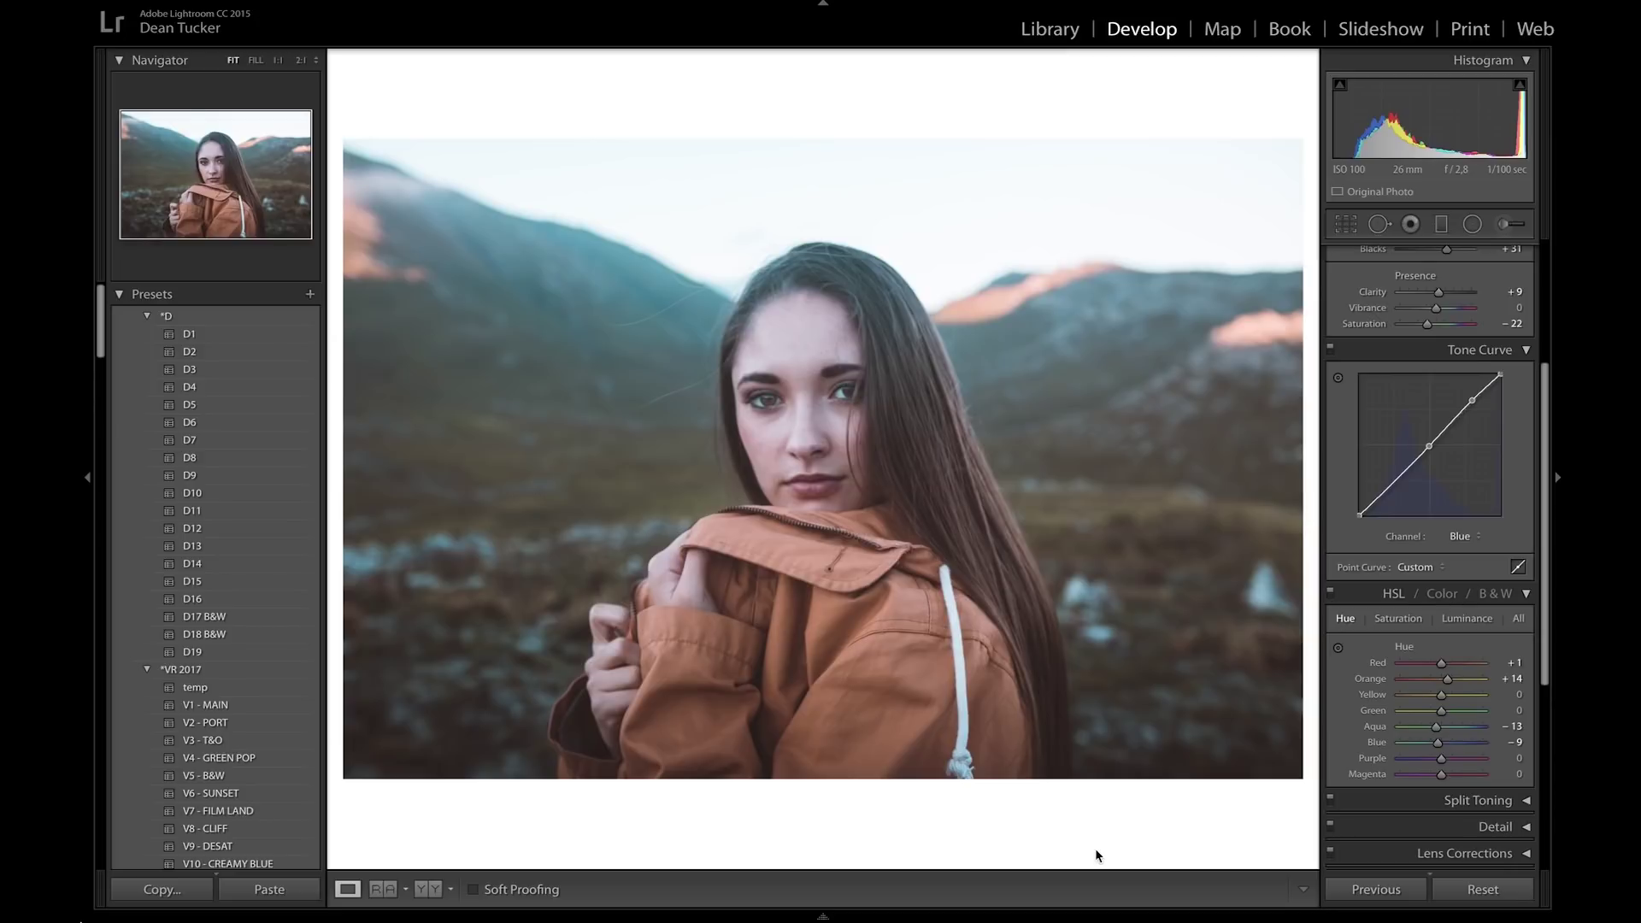
key("y")
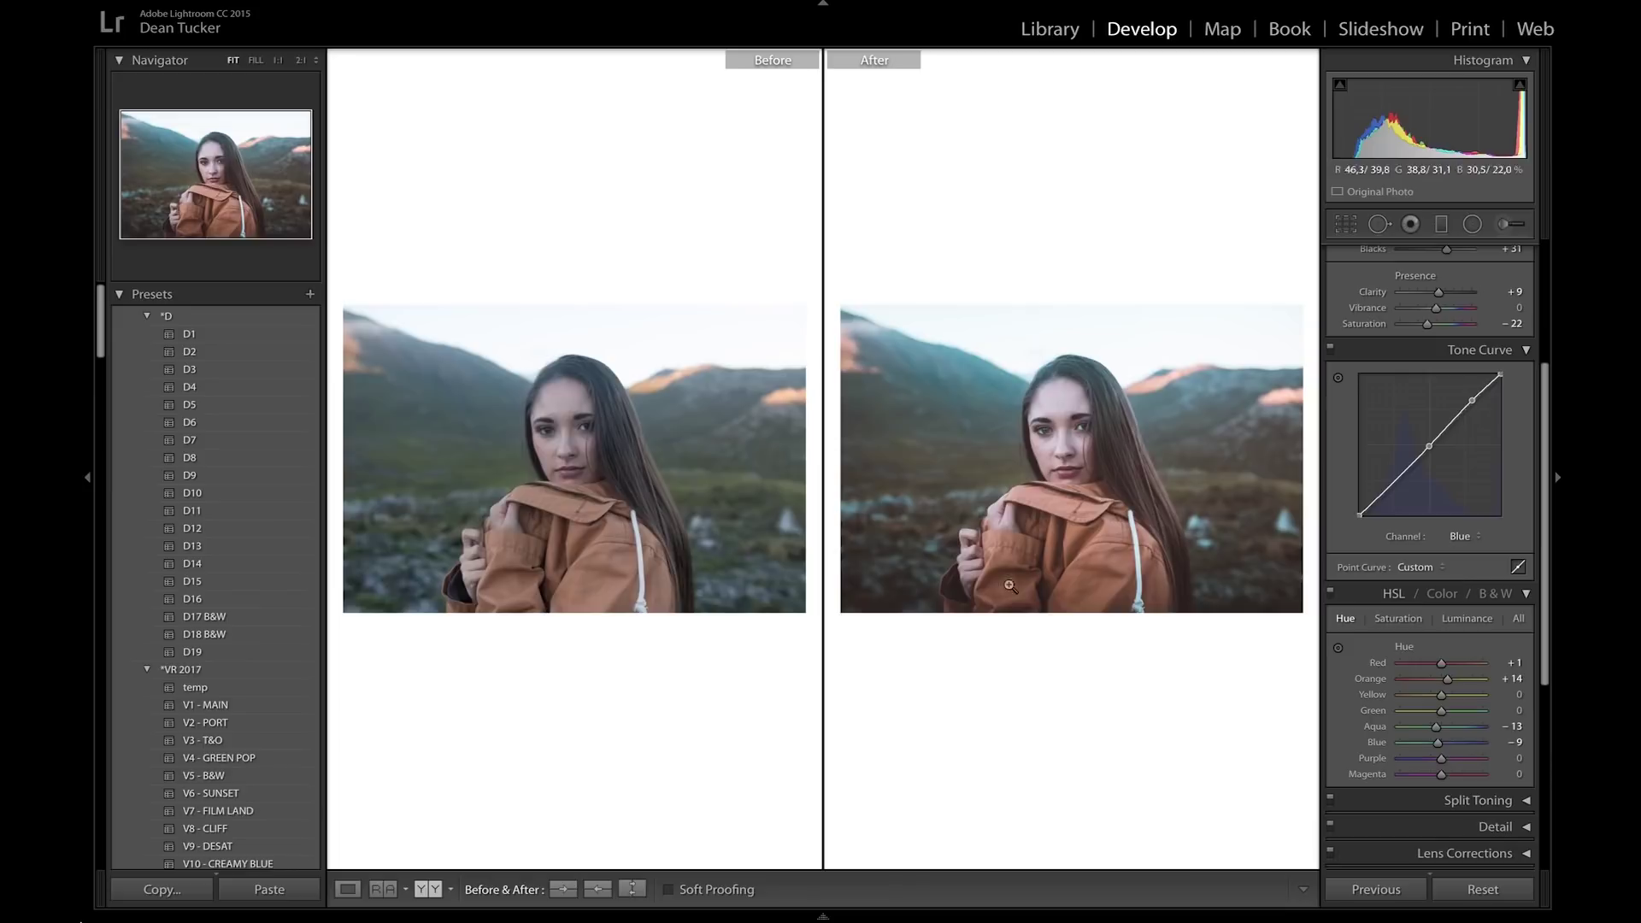
left_click(450, 890)
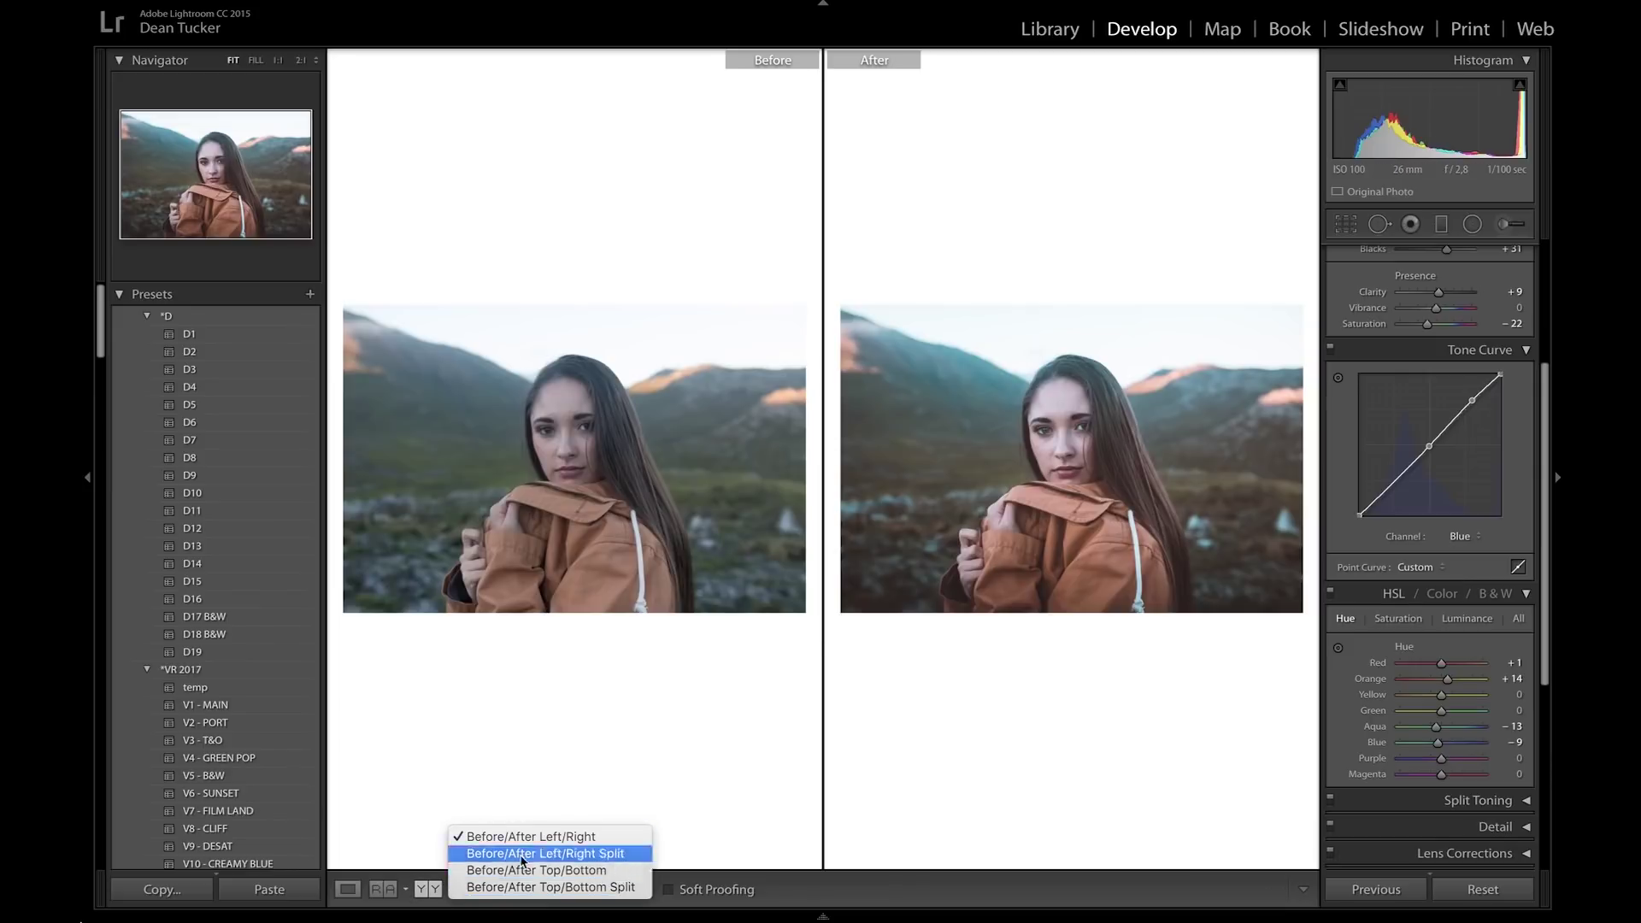
left_click(624, 746)
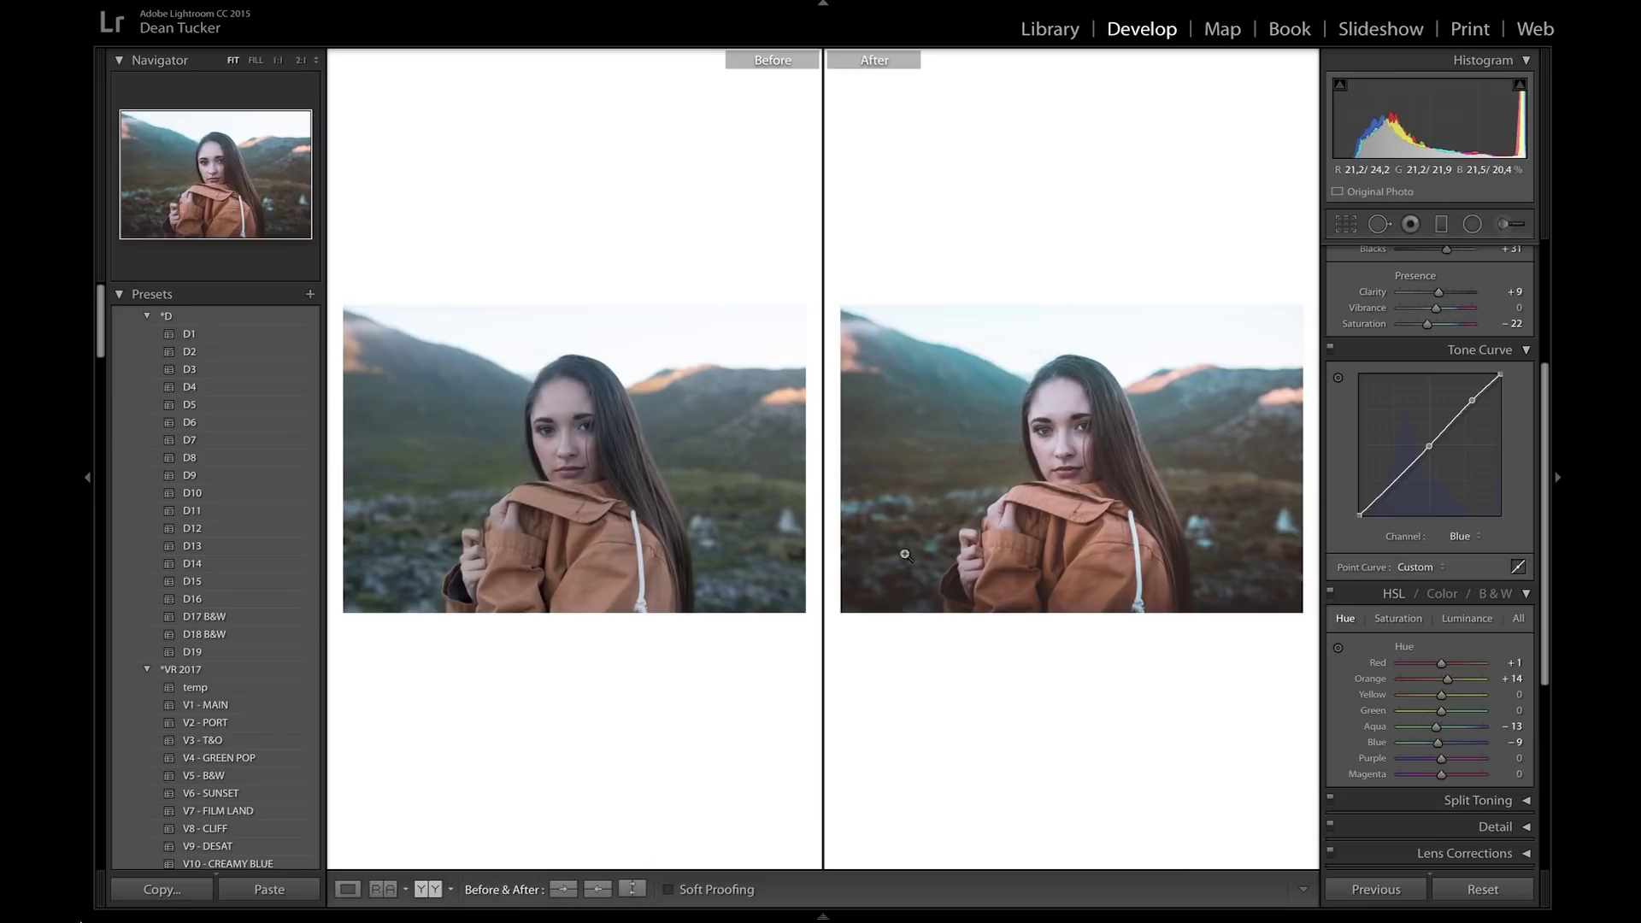
key("y")
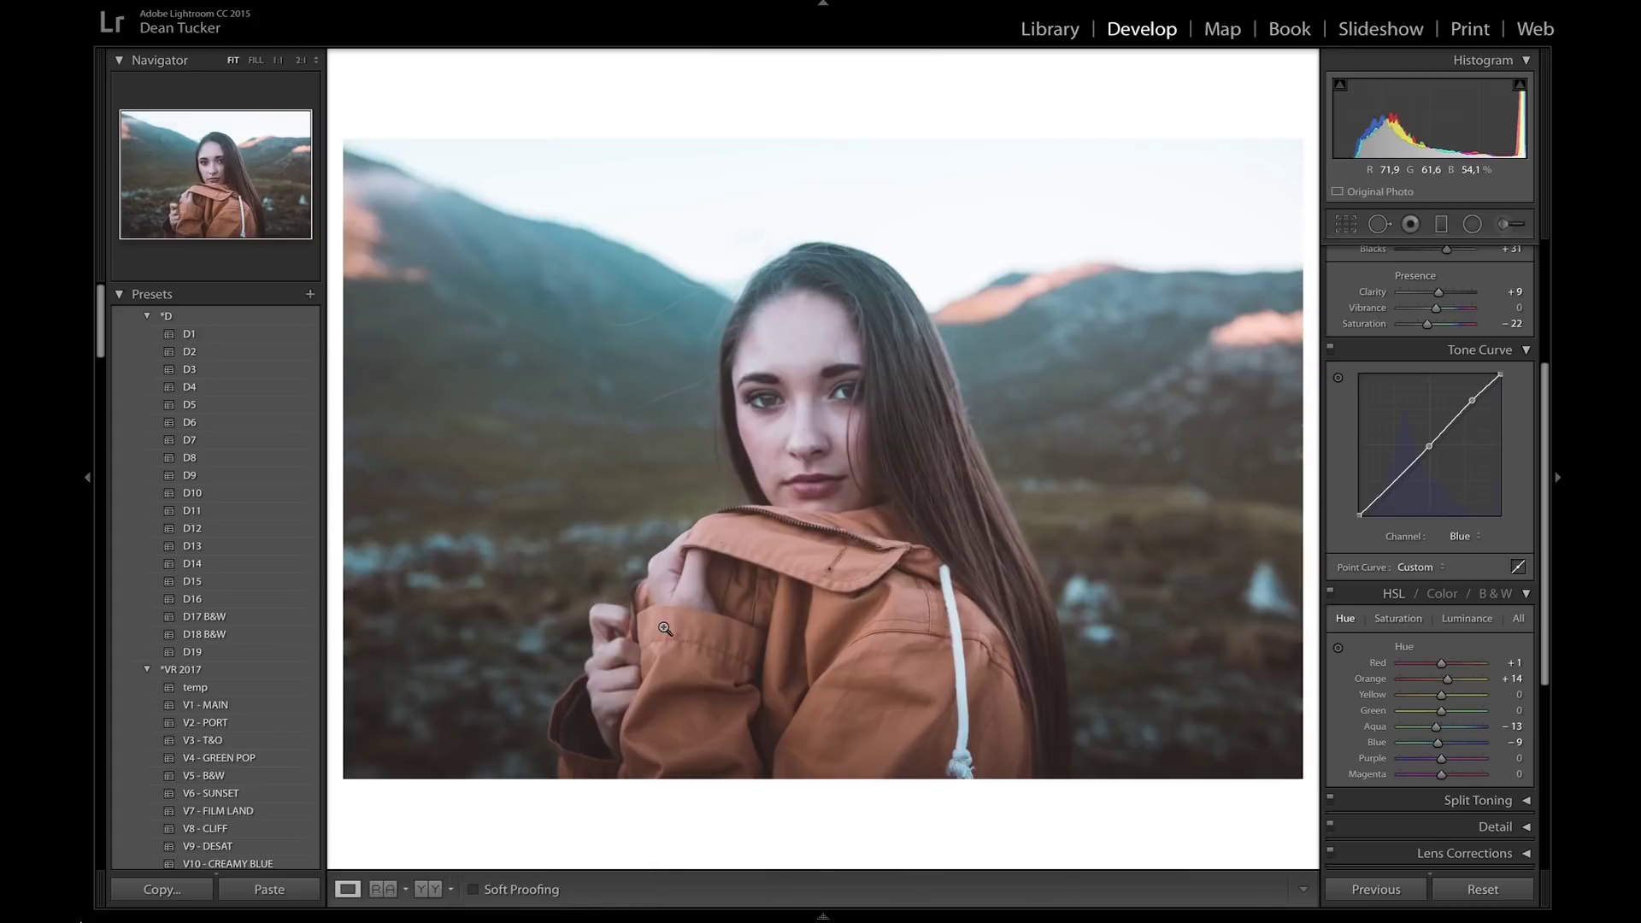
Alternate between the original and edited versions, and examine the edited photo full screen.
key("backslash")
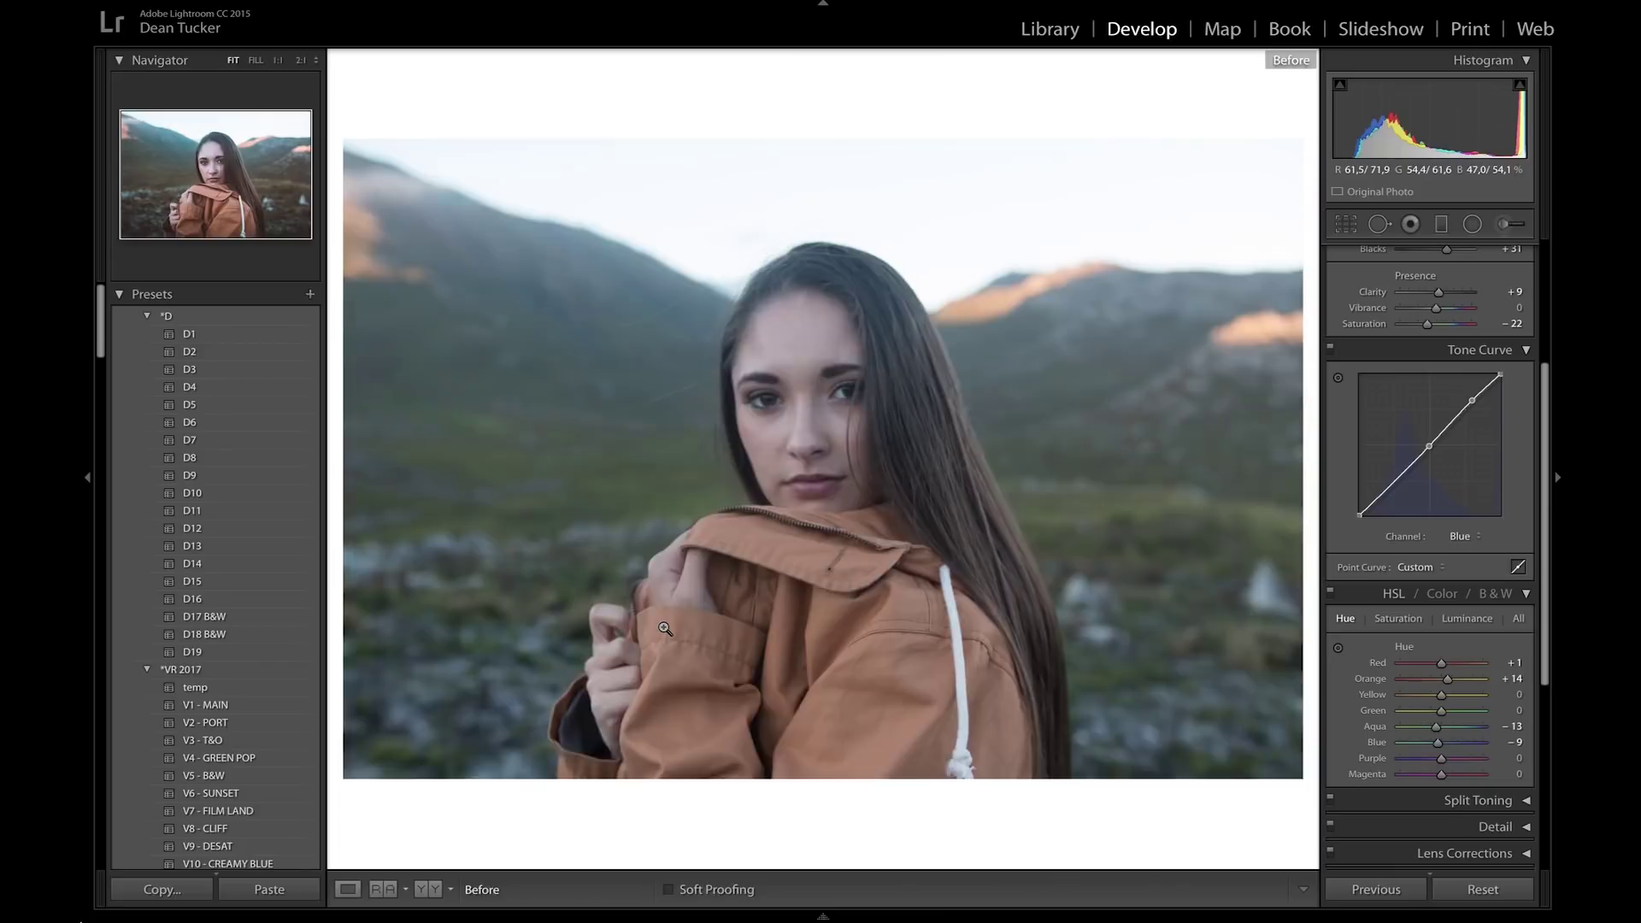
key("backslash")
key("y")
key("y")
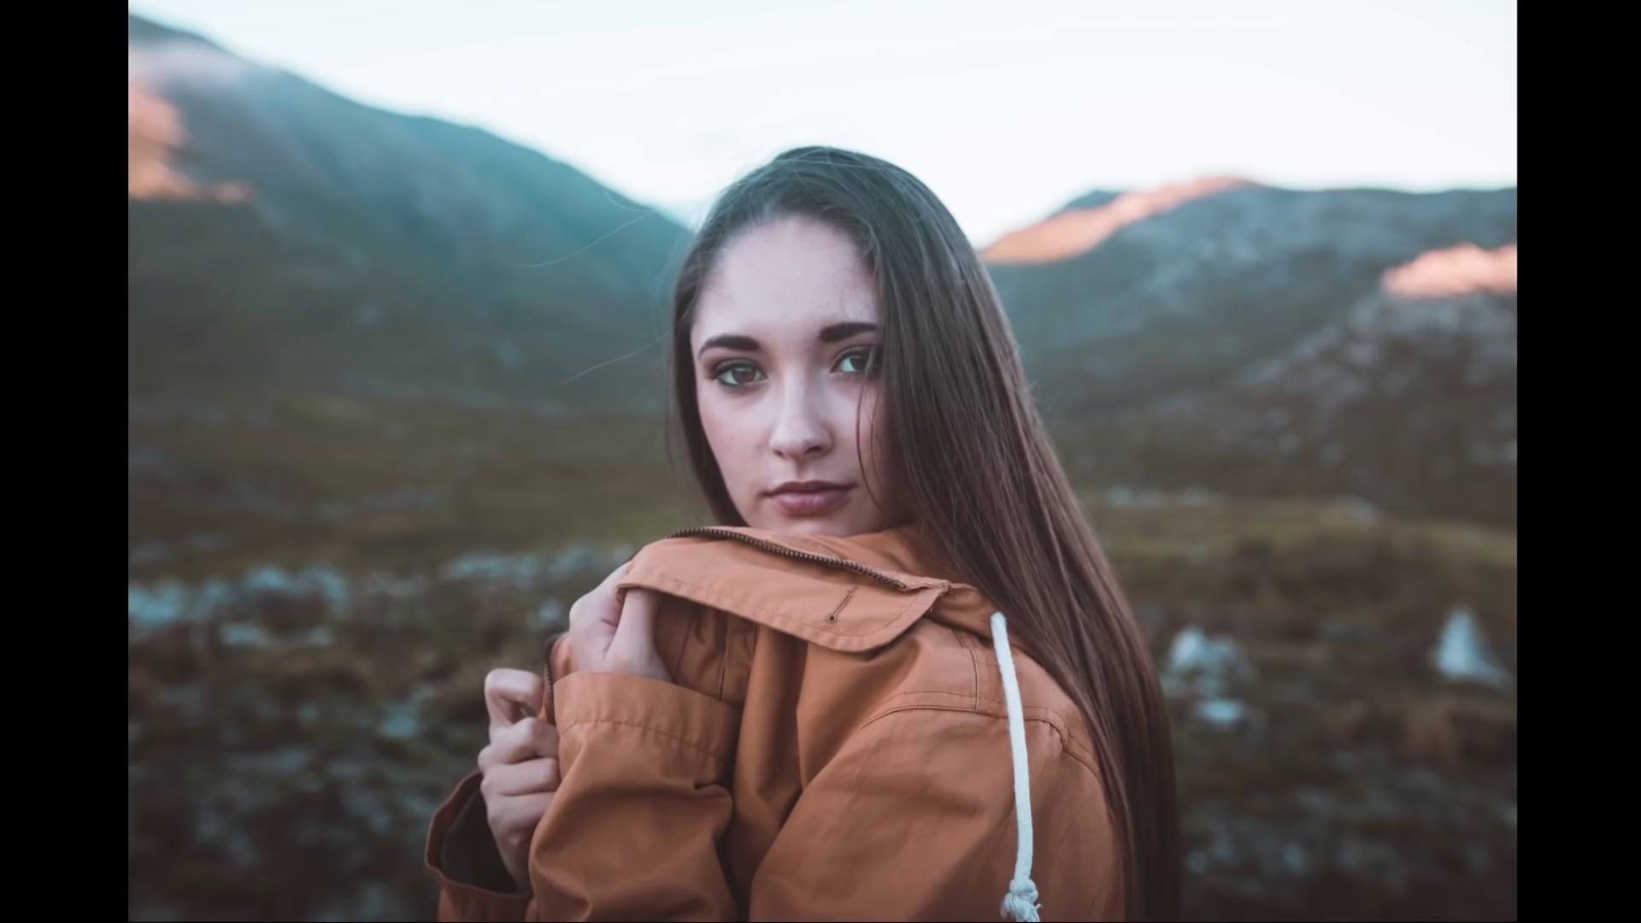
key("f")
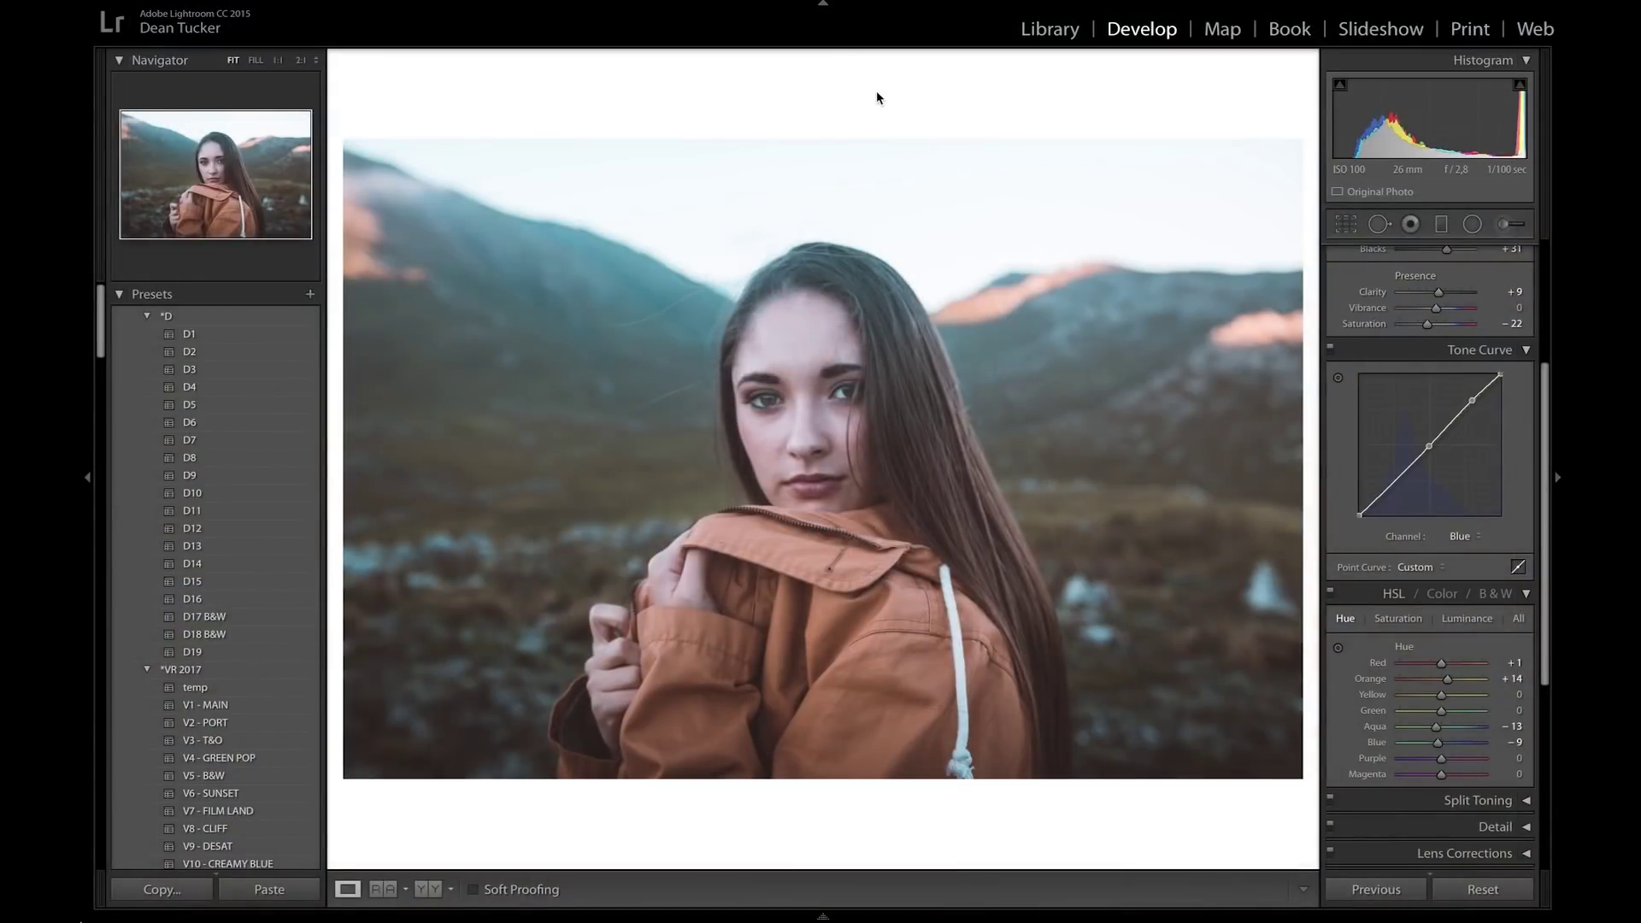
Review the Camera Calibration and Basic settings, and switch the tone curve to the RGB channel.
key("ctrl+8")
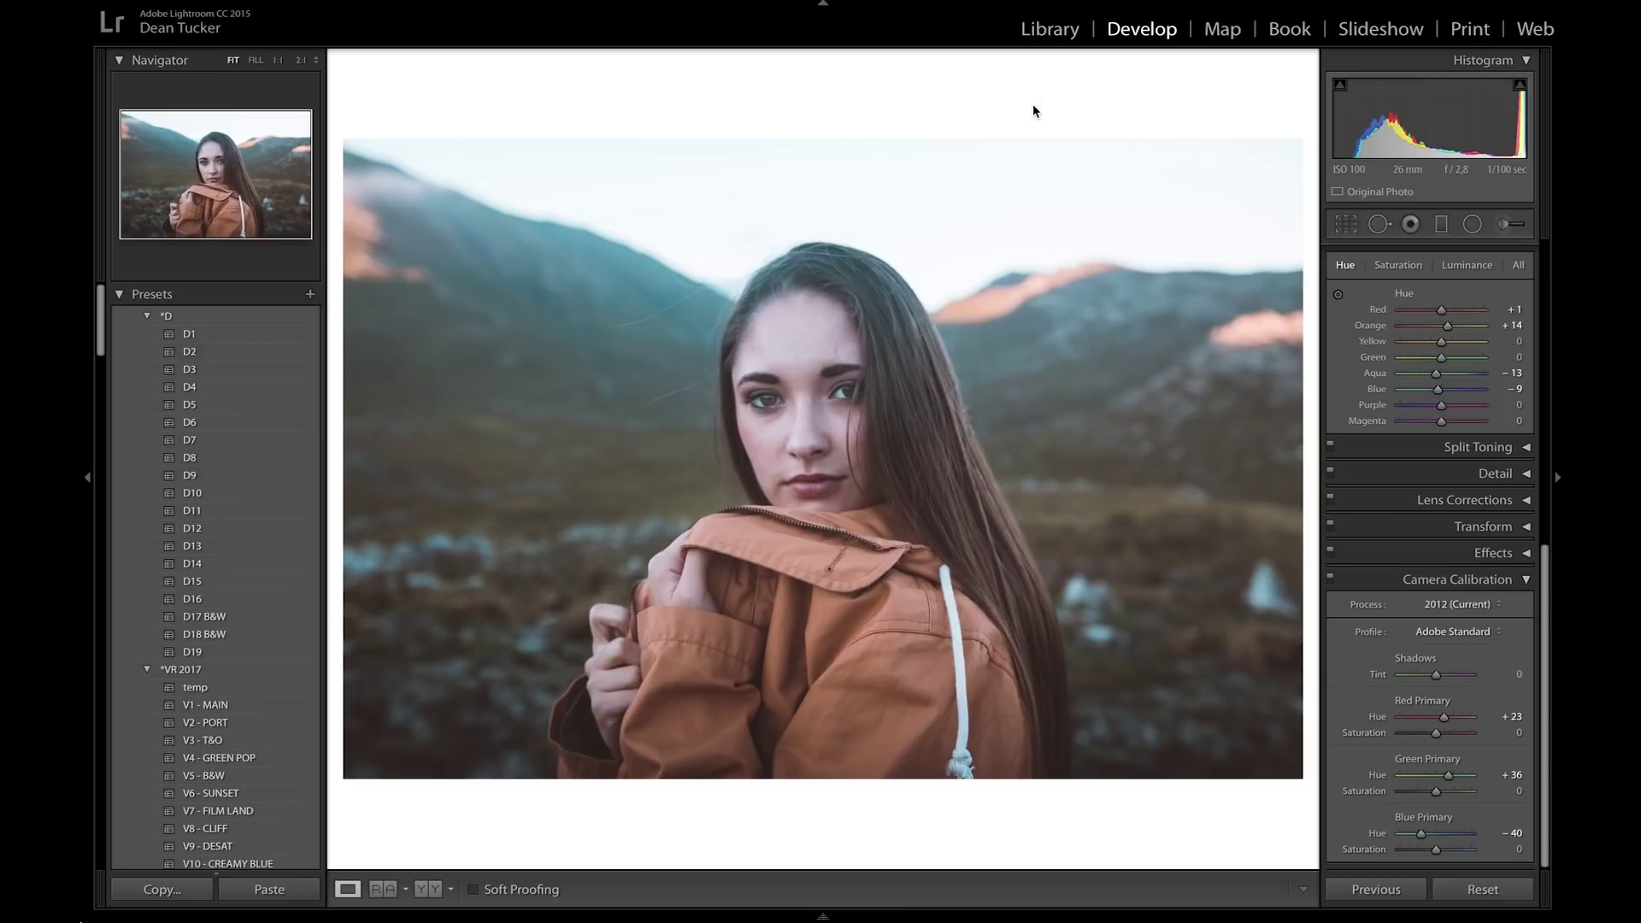
scroll(1395, 331, "up", 6)
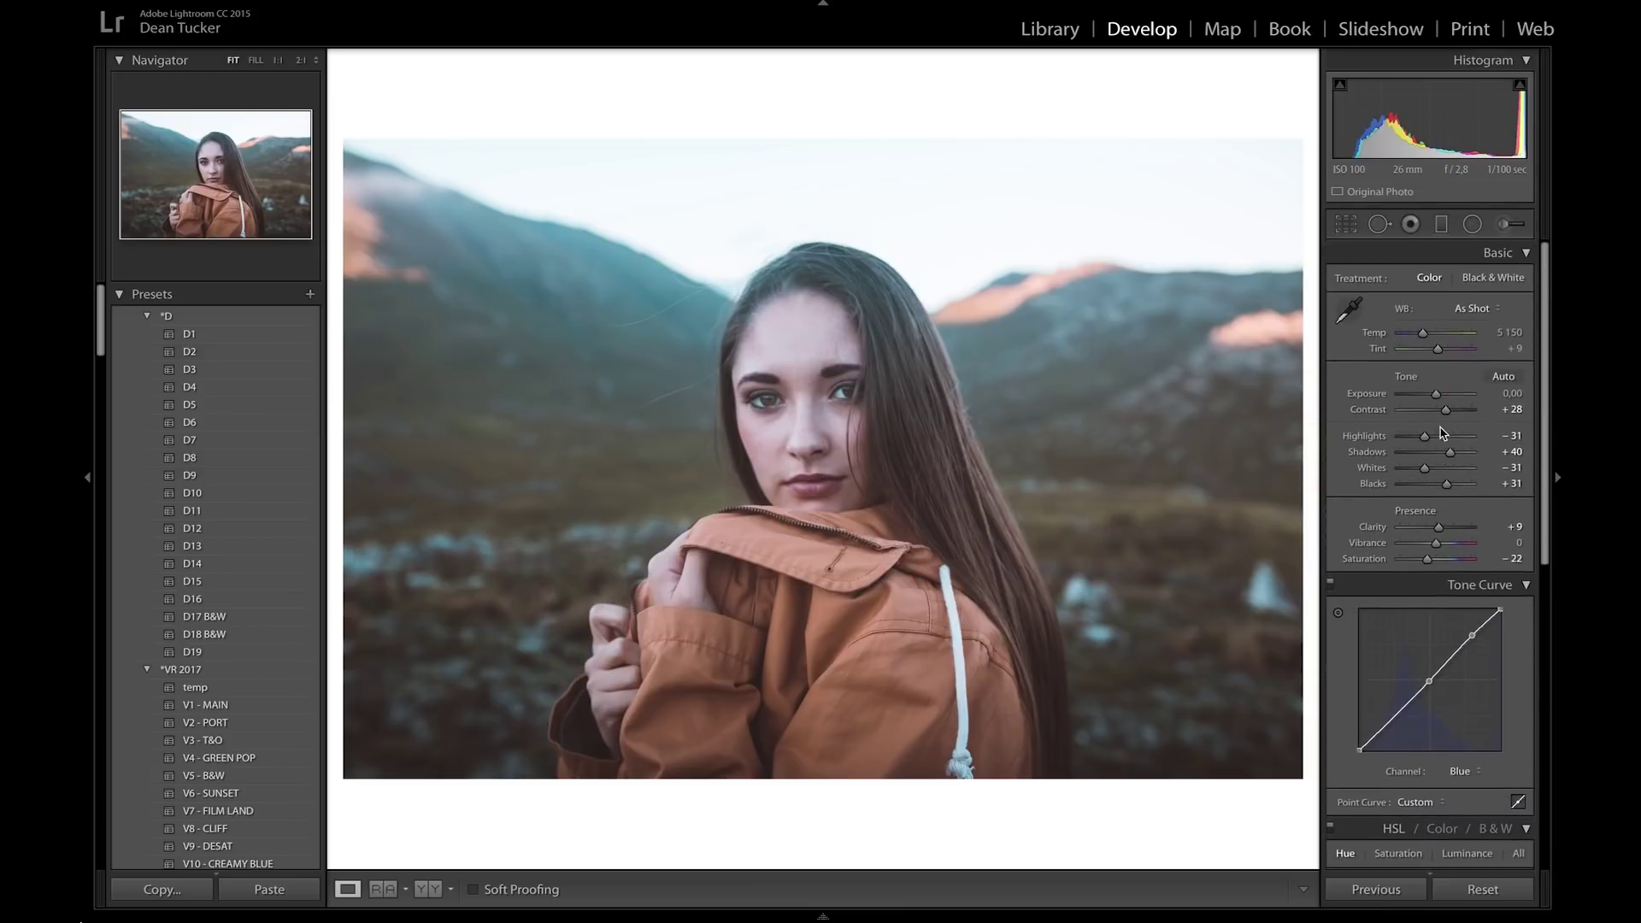
left_click(1462, 776)
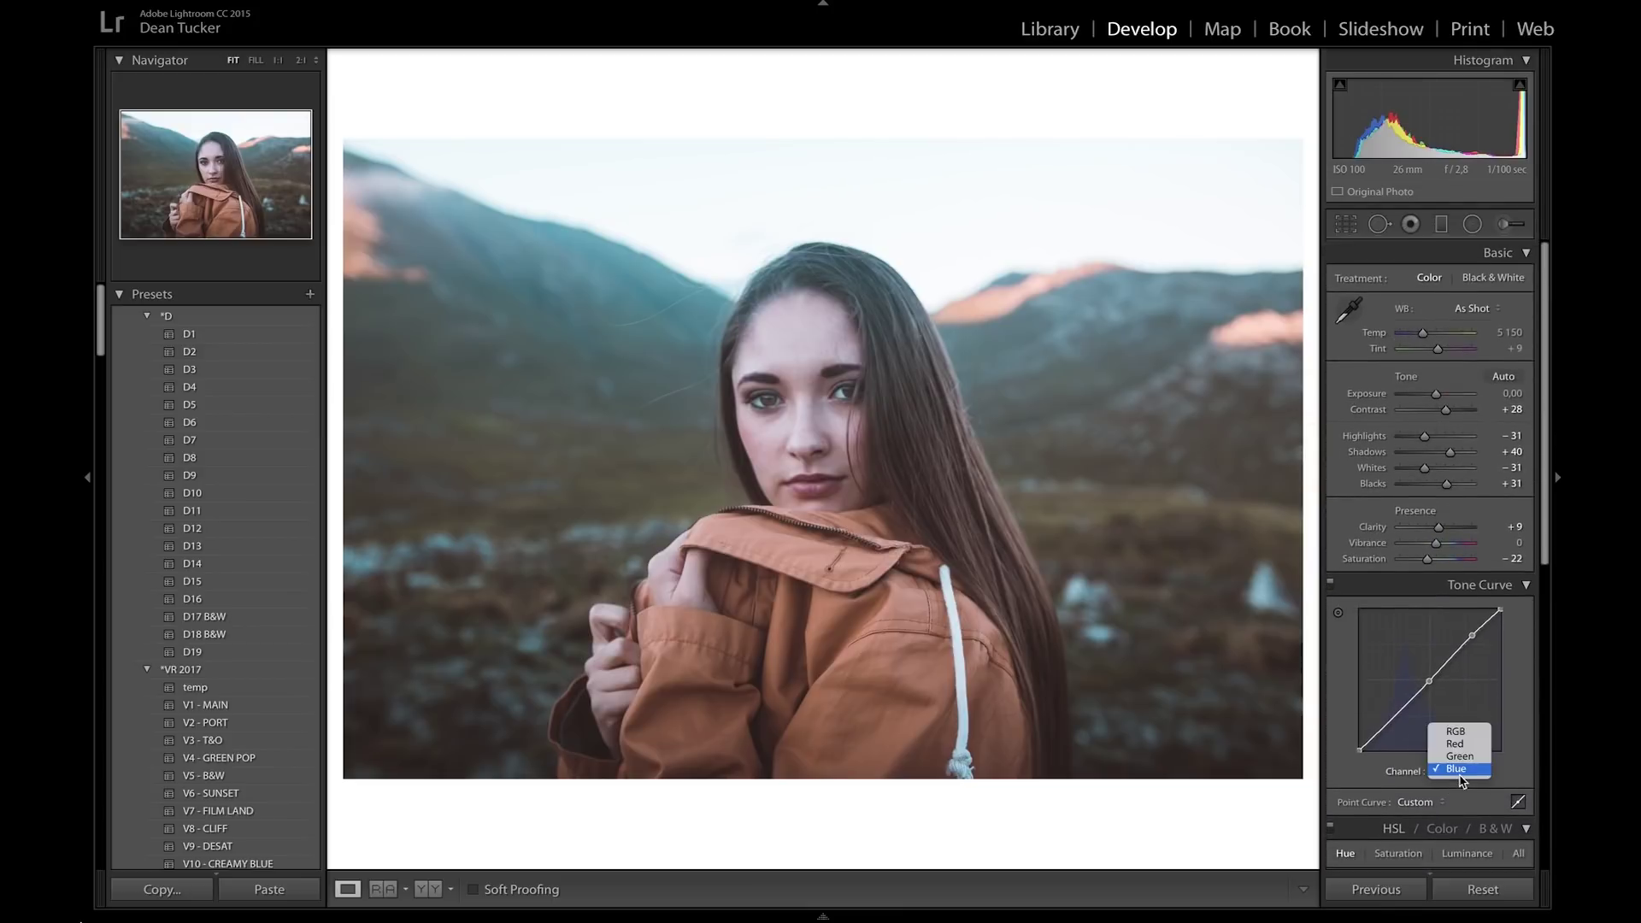
left_click(1456, 732)
Change the background around the photo to Medium Gray, and set Whites to +53 and Highlights to −23.
right_click(813, 91)
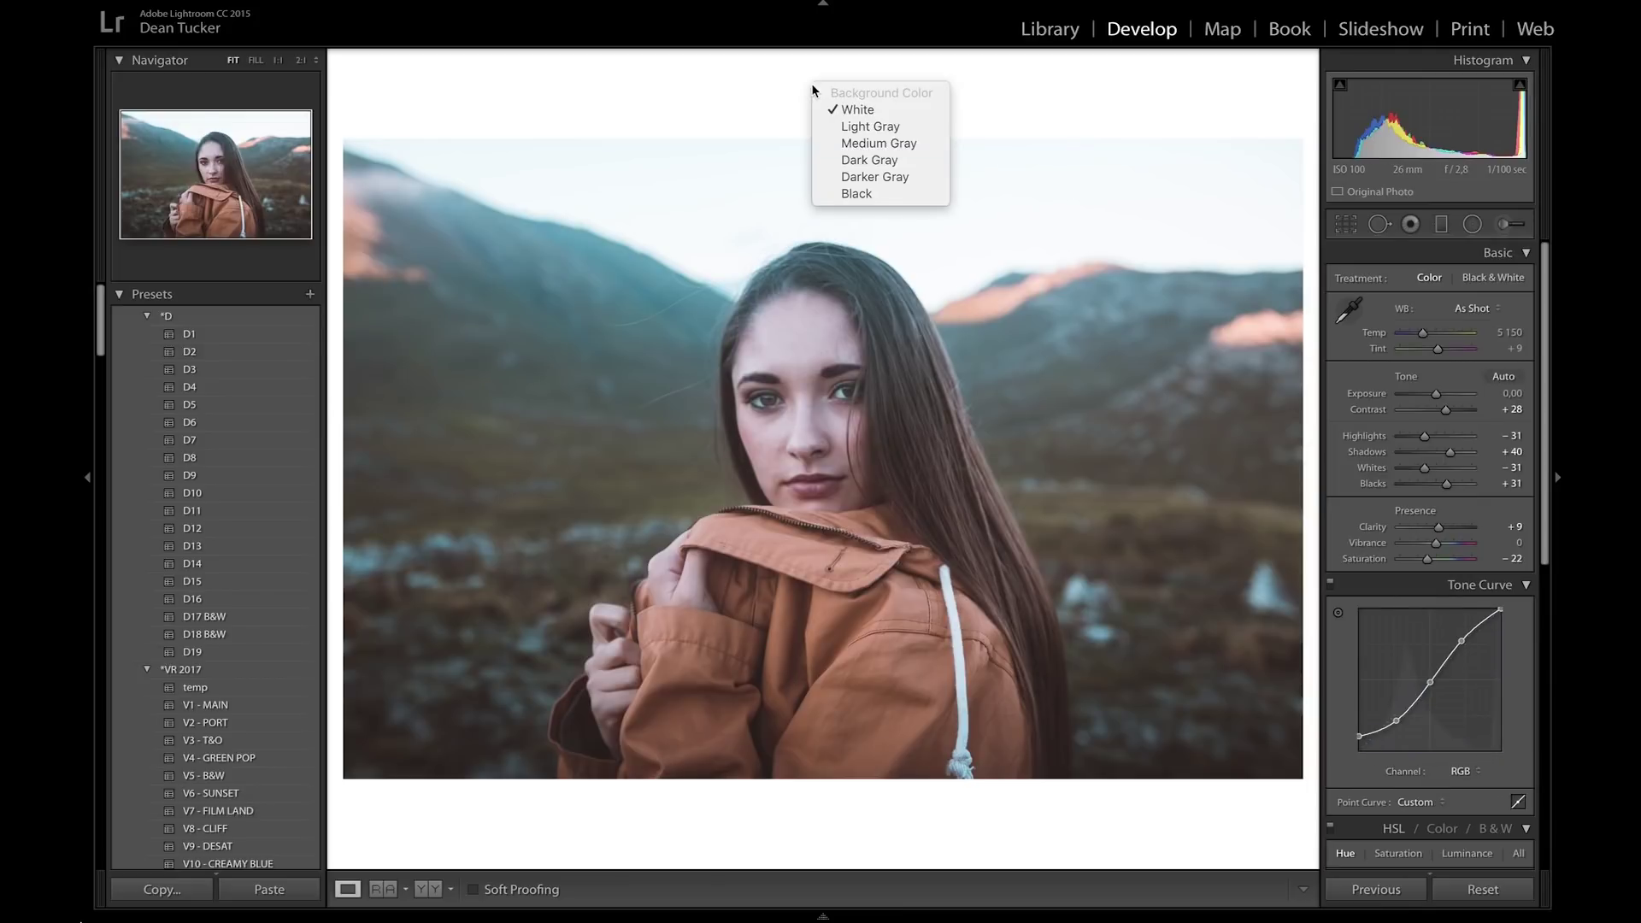
left_click(891, 145)
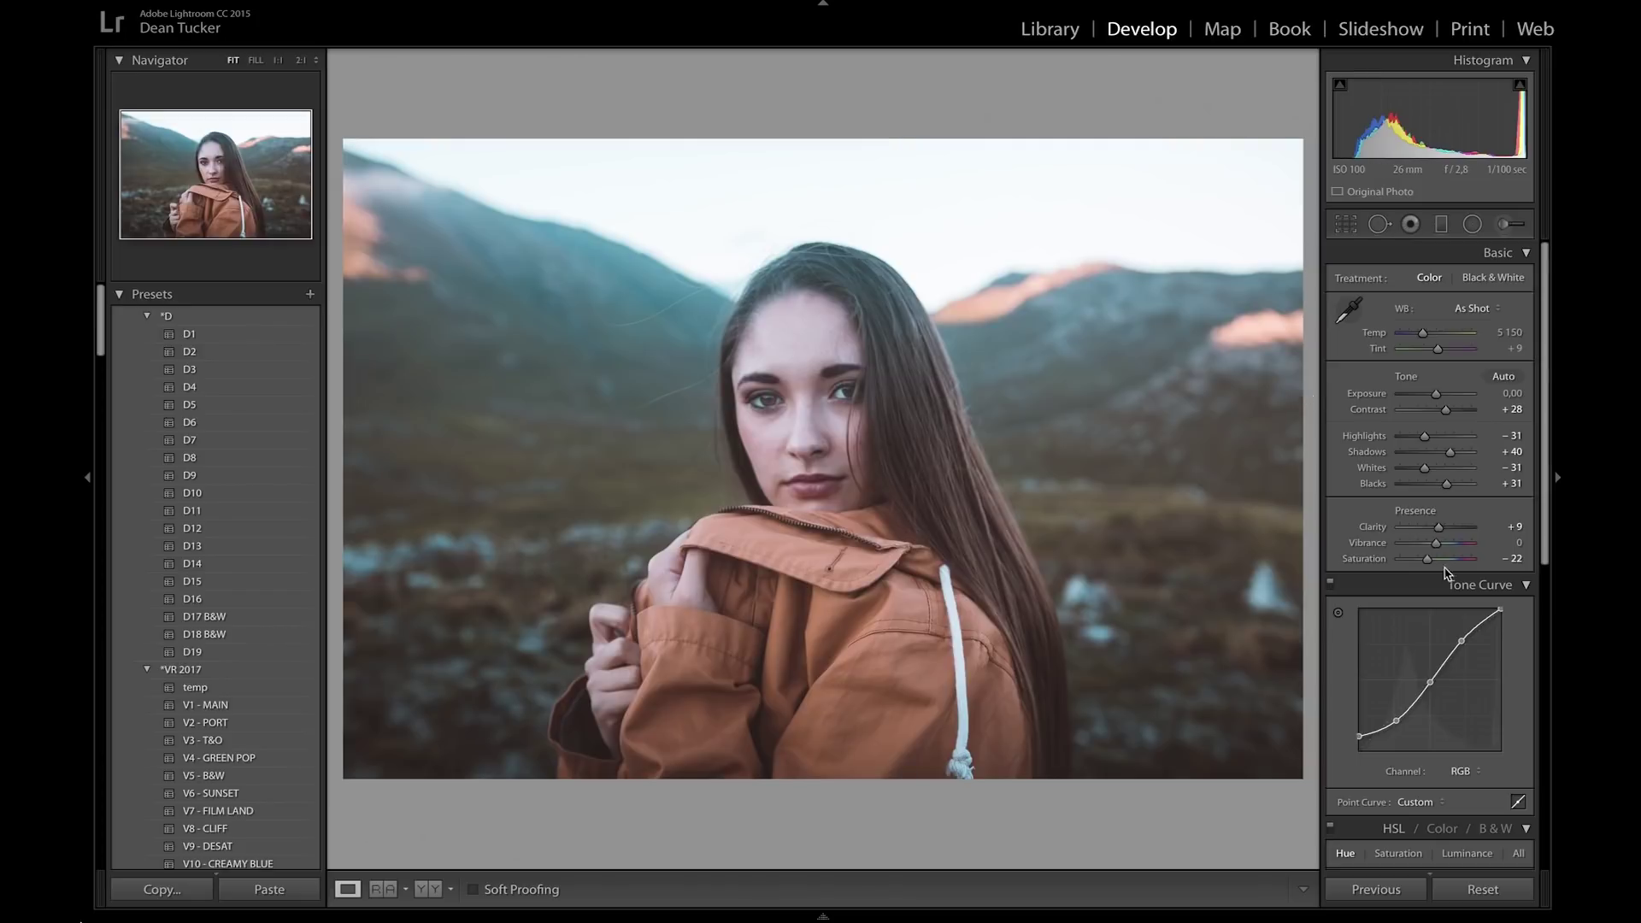
mouse_move(1427, 469)
left_mouse_down()
mouse_move(1459, 474)
mouse_move(1410, 440)
mouse_move(1427, 439)
left_mouse_up()
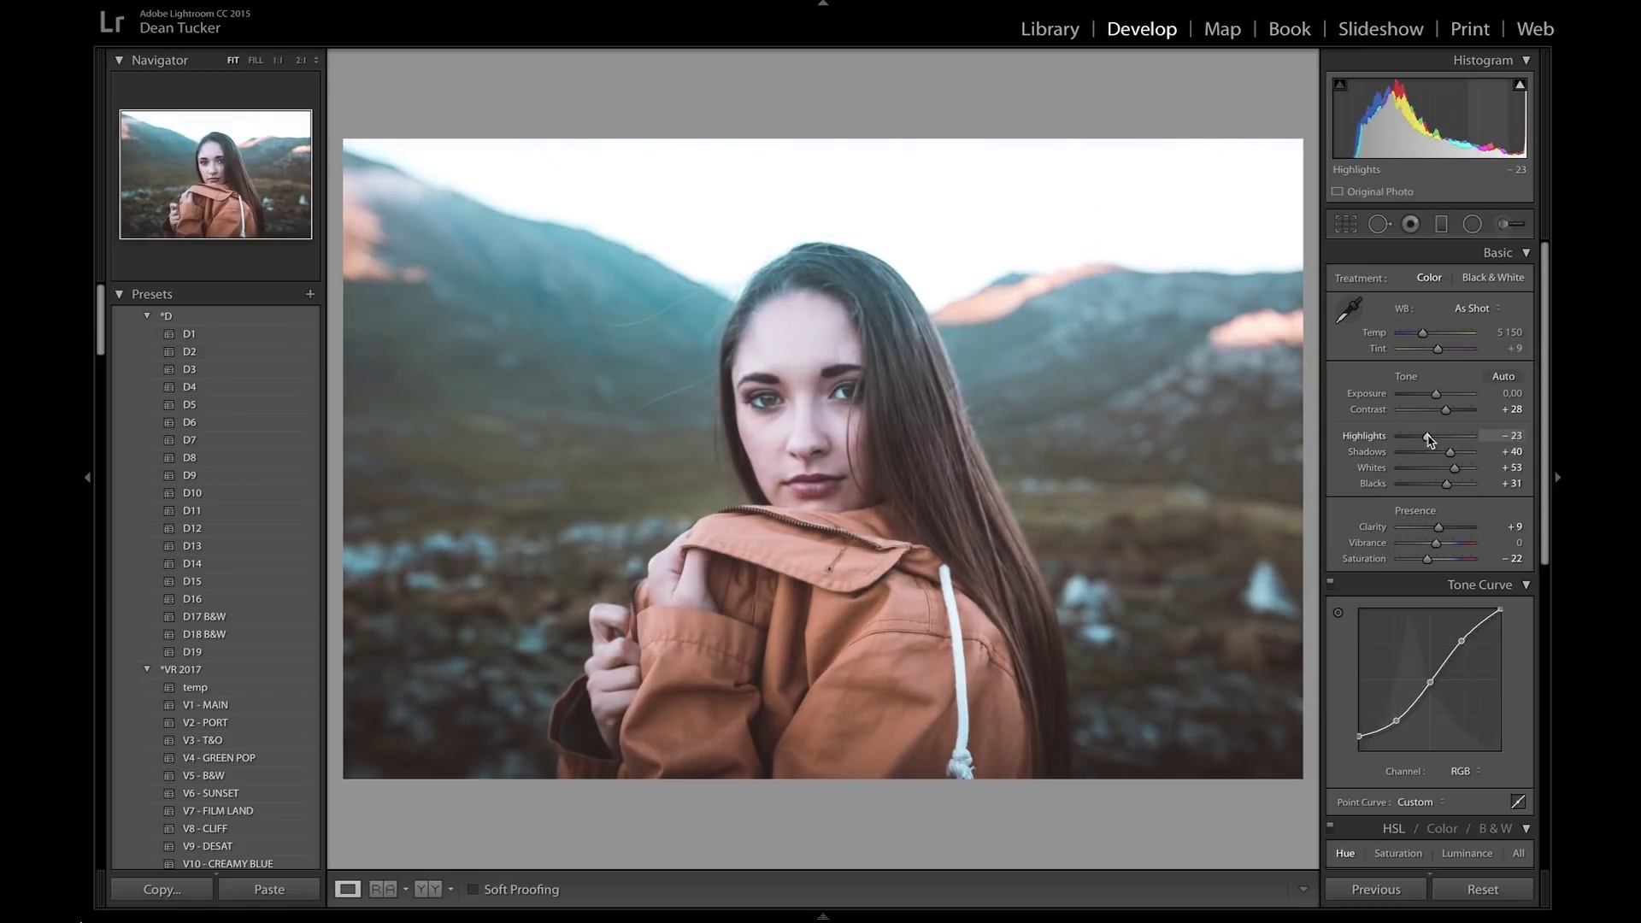
Set the background around the photo to White, and slightly lower the white endpoint of the RGB tone curve to fade the highlights.
right_click(932, 106)
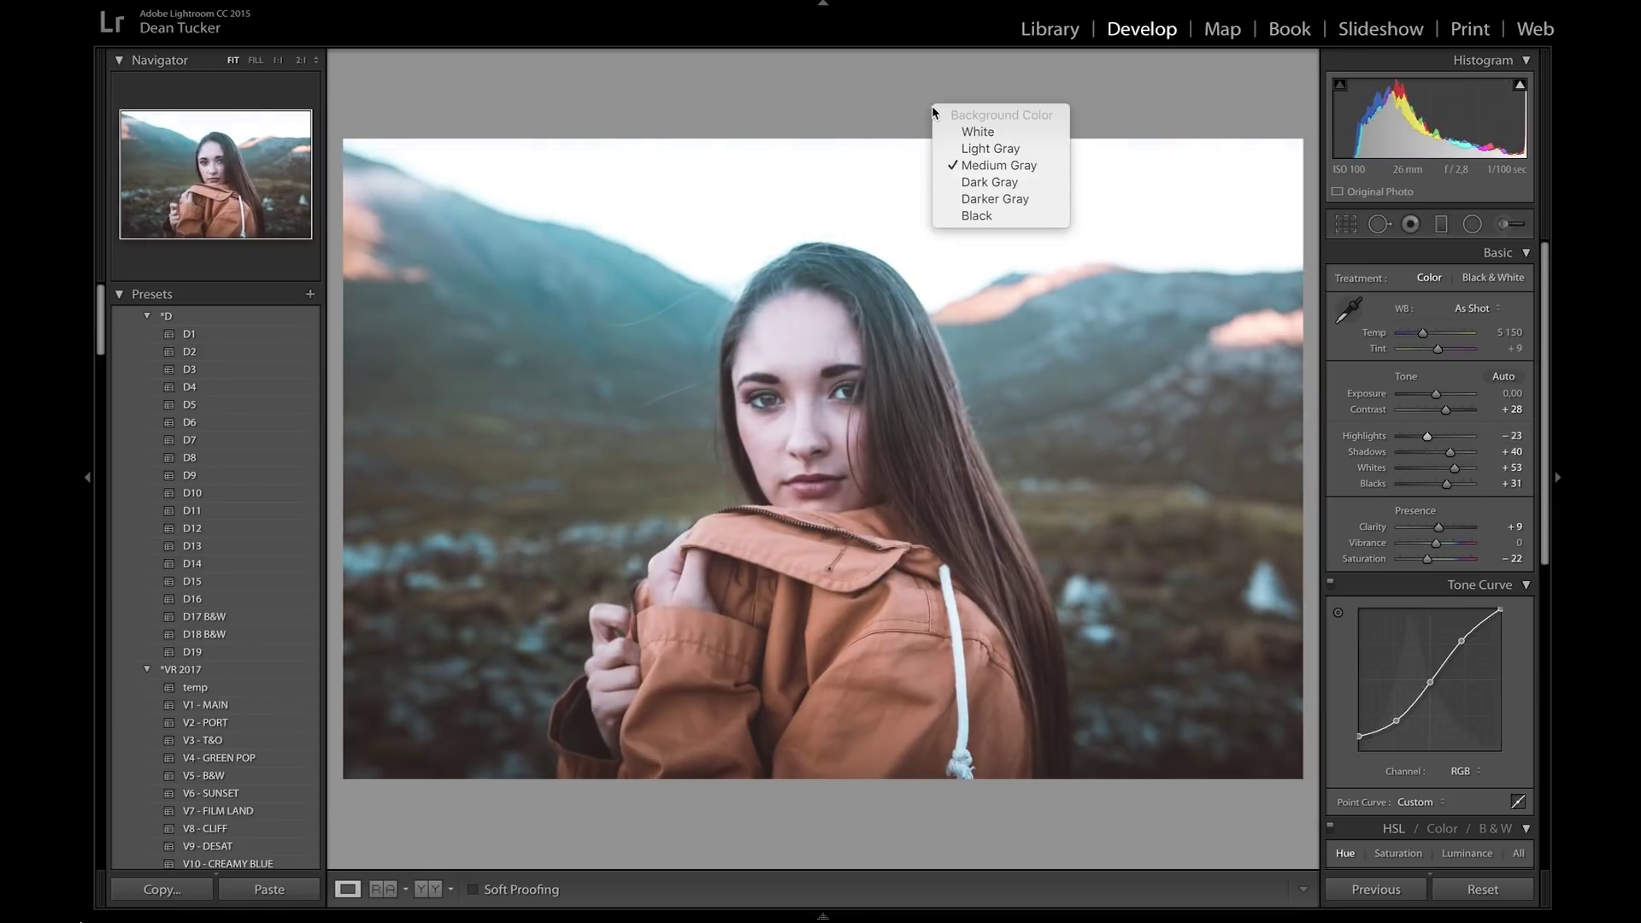
left_click(981, 131)
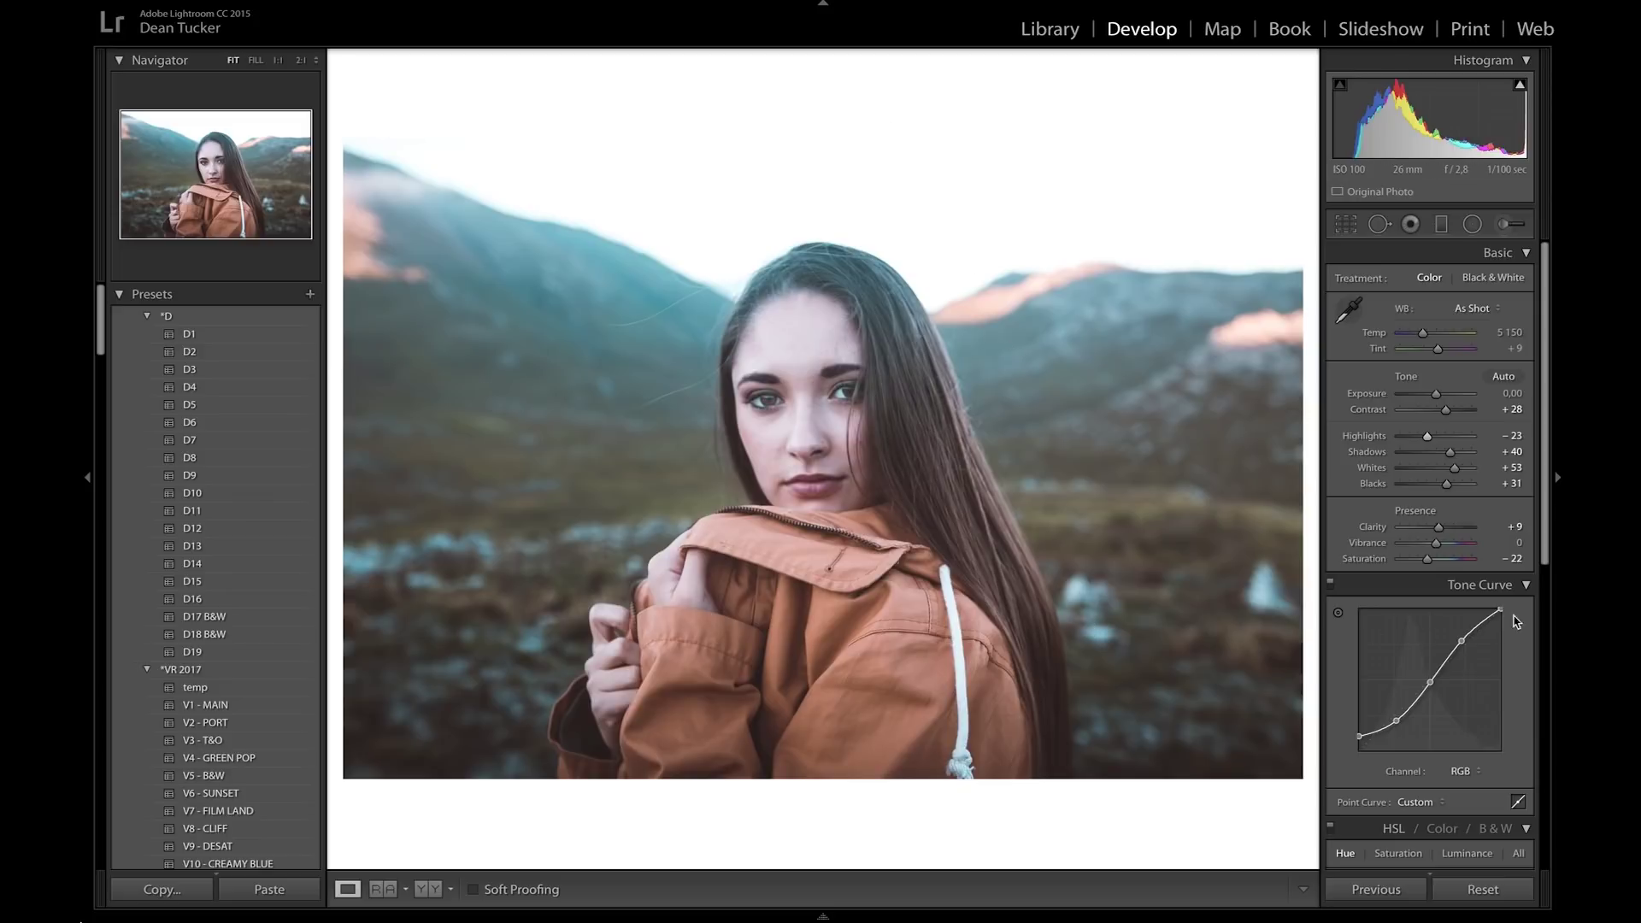
left_click_drag(1502, 610, 1505, 623)
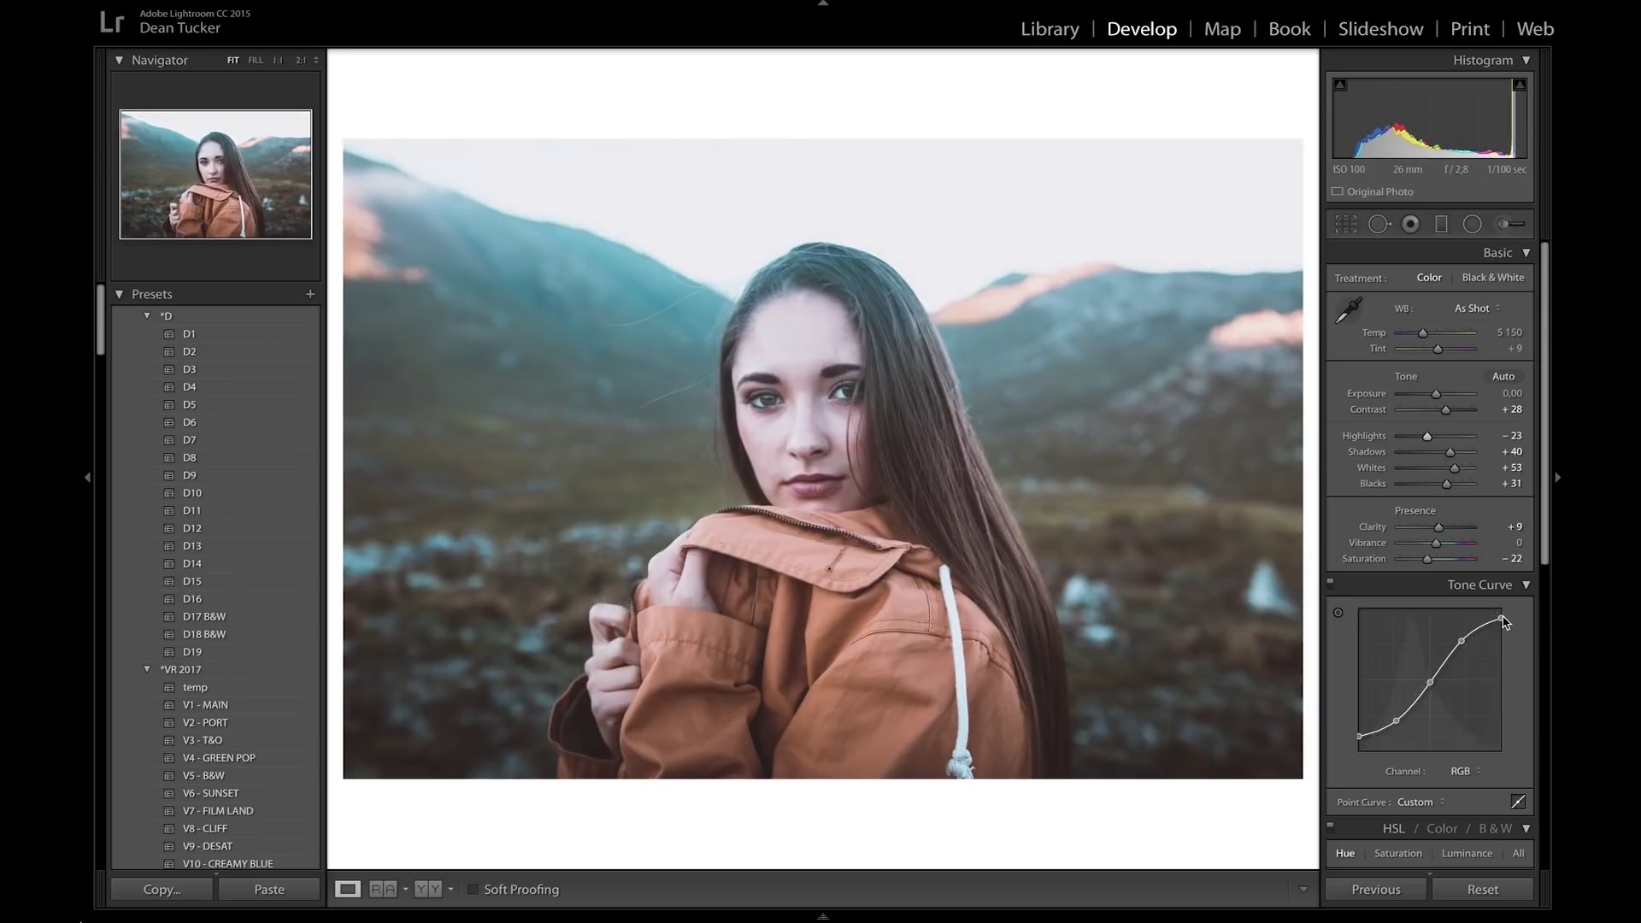